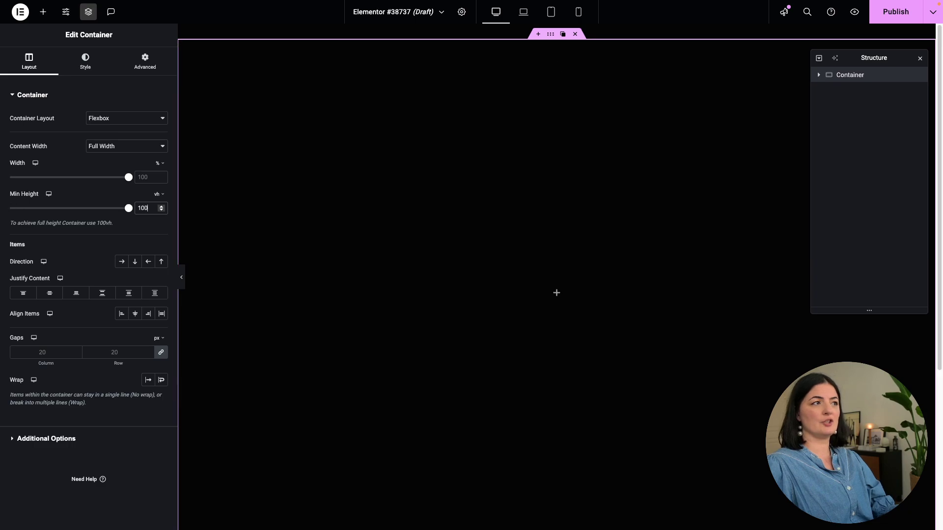
# Publish, then nest a full-width inner container in the hero set to Row with Space Between
pyautogui.click(891, 13)
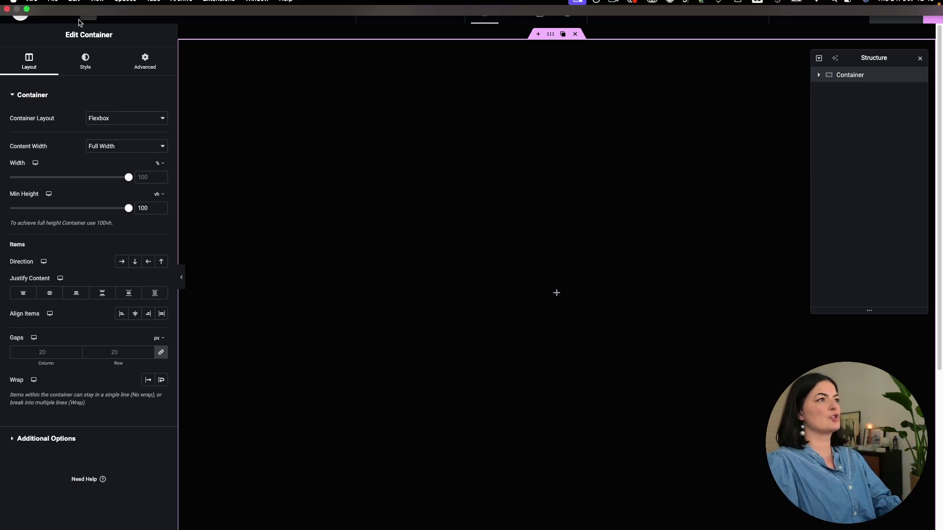
pyautogui.click(43, 11)
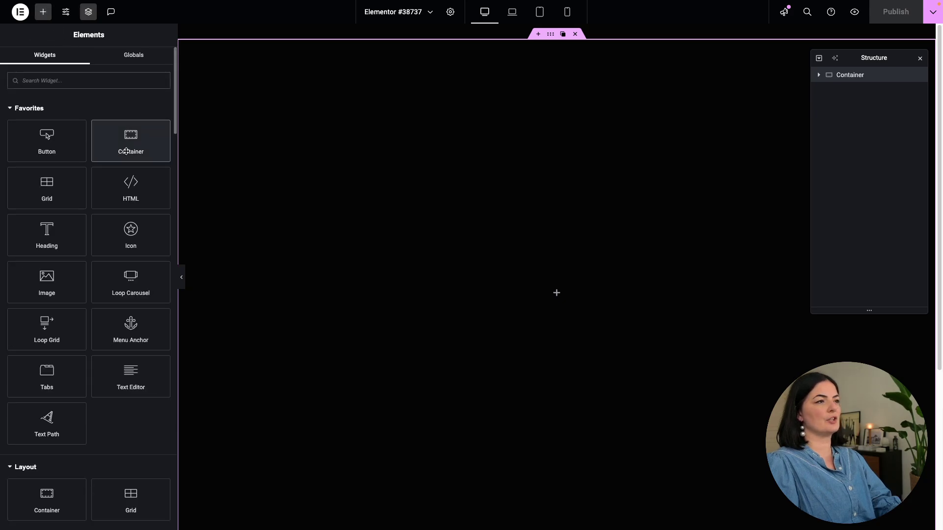
pyautogui.moveTo(126, 134); pyautogui.dragTo(478, 164)
pyautogui.click(112, 149)
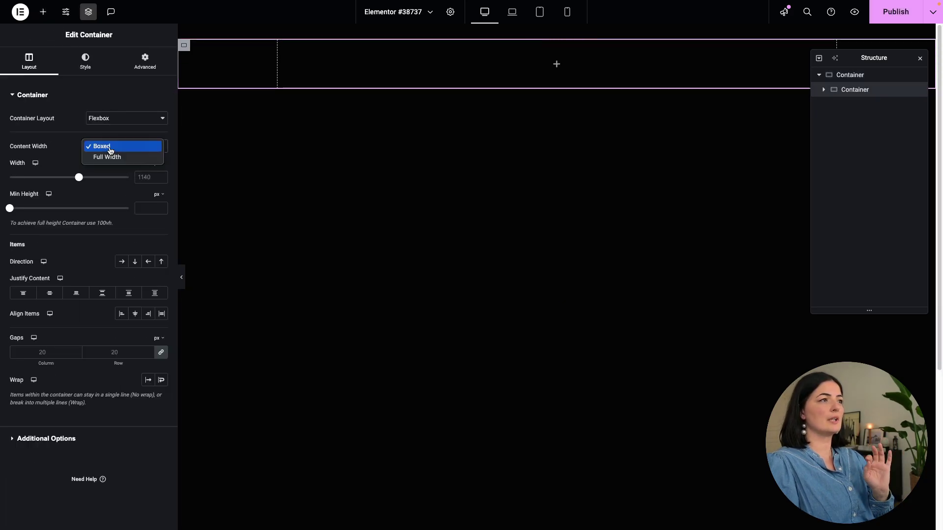
pyautogui.click(111, 157)
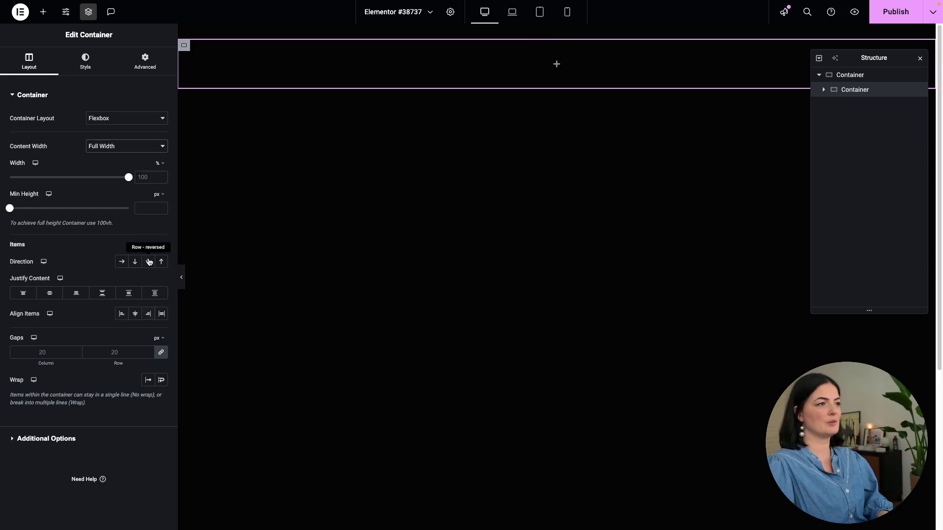
pyautogui.click(122, 264)
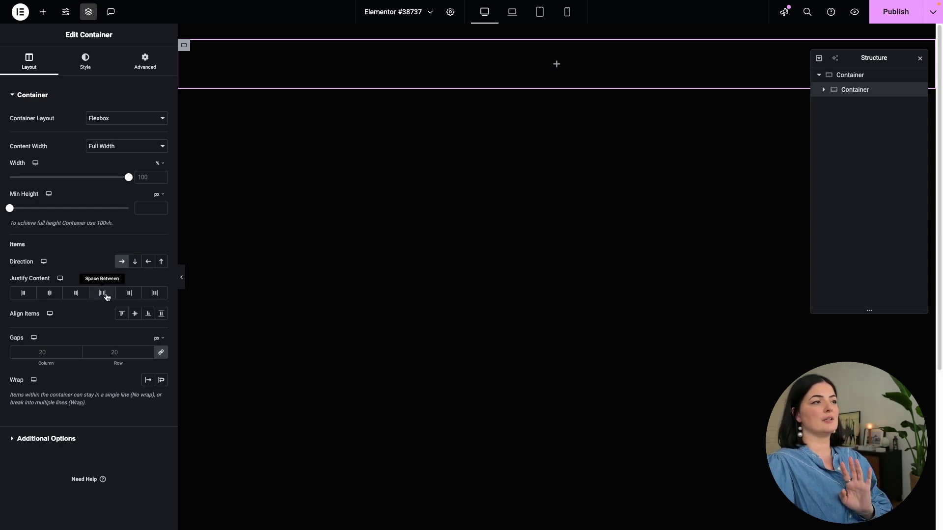
pyautogui.click(107, 296)
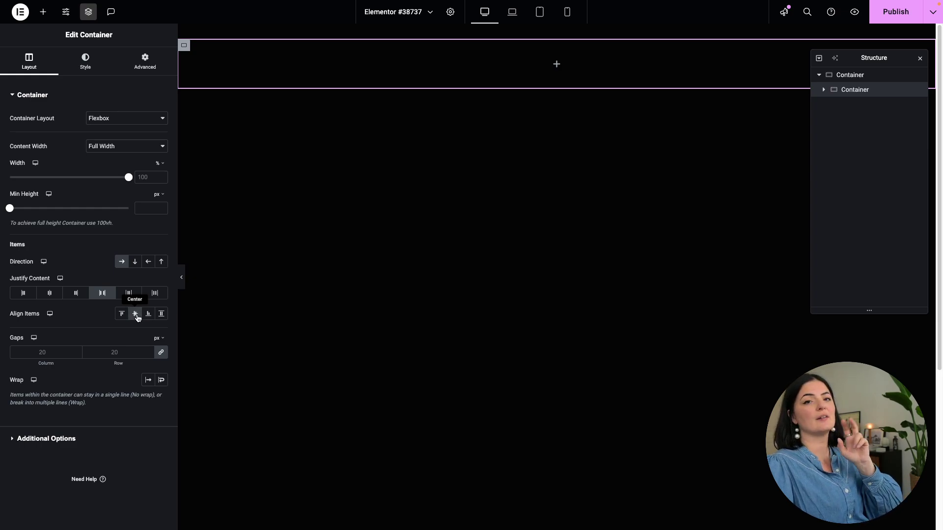
# Set the inner container's position to Fixed with a 50% vertical offset
pyautogui.click(95, 64)
pyautogui.click(140, 64)
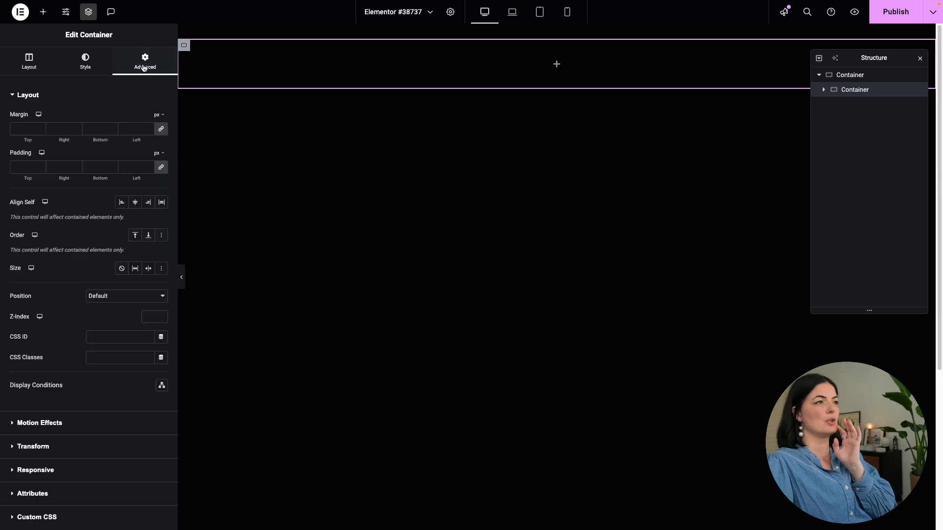
pyautogui.click(120, 298)
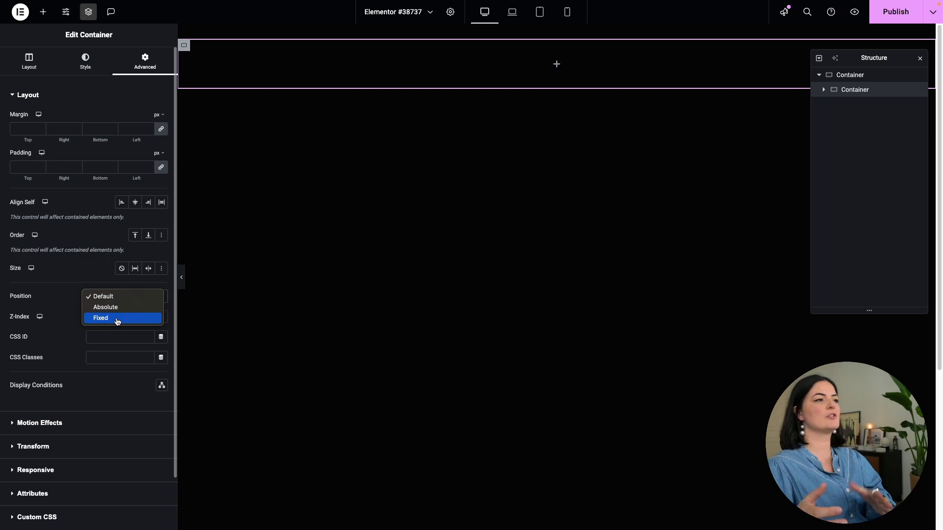
pyautogui.click(117, 319)
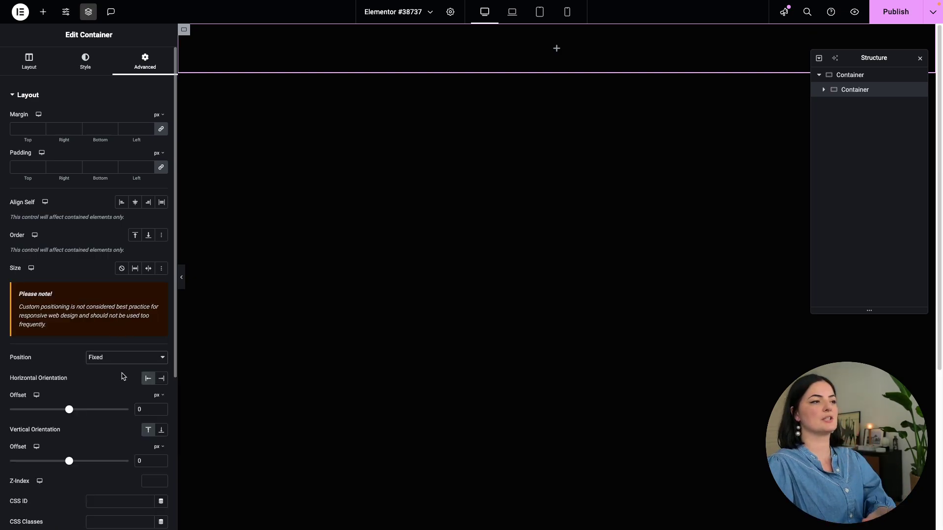
pyautogui.click(161, 450)
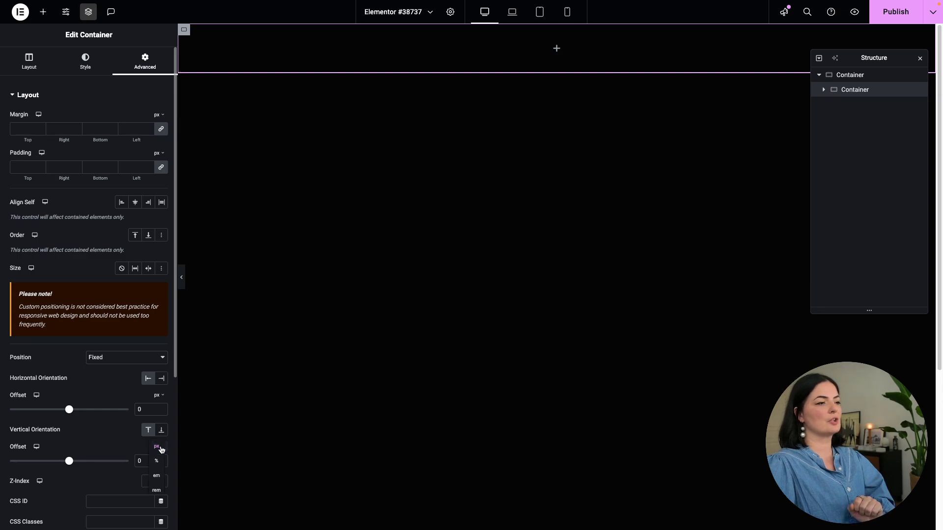
pyautogui.click(156, 461)
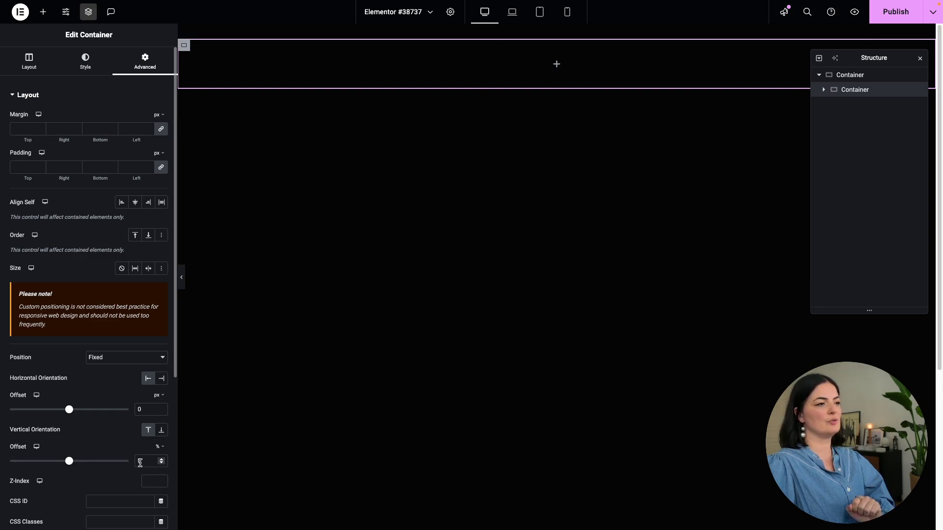
pyautogui.click(140, 462)
pyautogui.write('5')
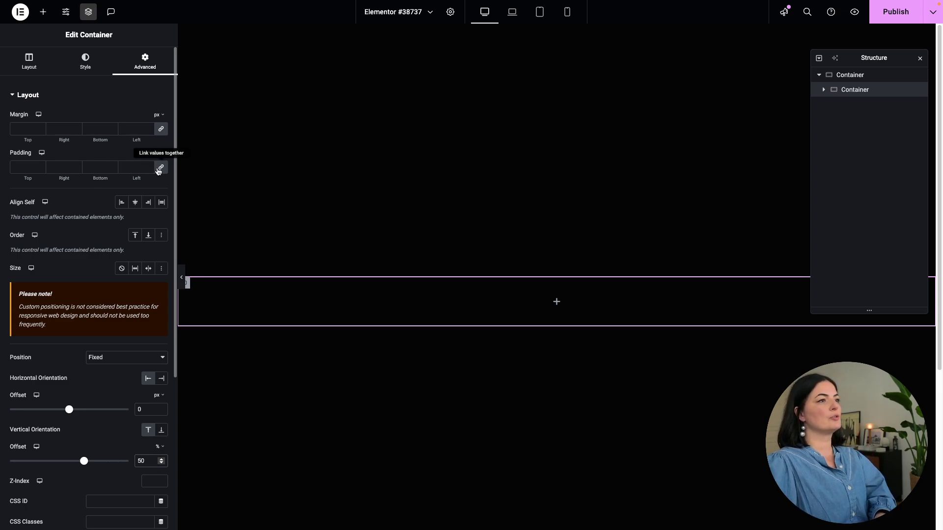
# Give the container 1em padding on all sides
pyautogui.click(158, 153)
pyautogui.click(157, 173)
pyautogui.click(134, 167)
pyautogui.write('1')
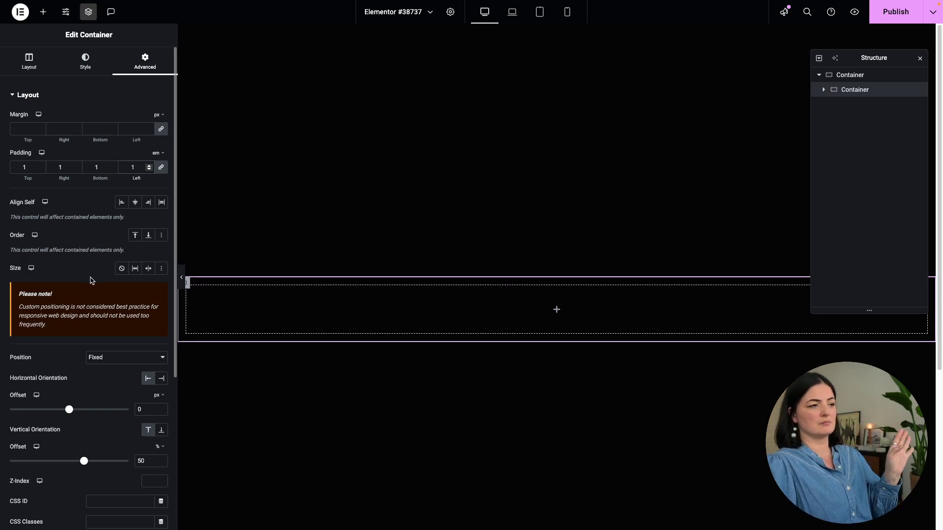
# Add the CSS class sticky-bar to the container and publish the page
pyautogui.scroll(-3, 106, 294)
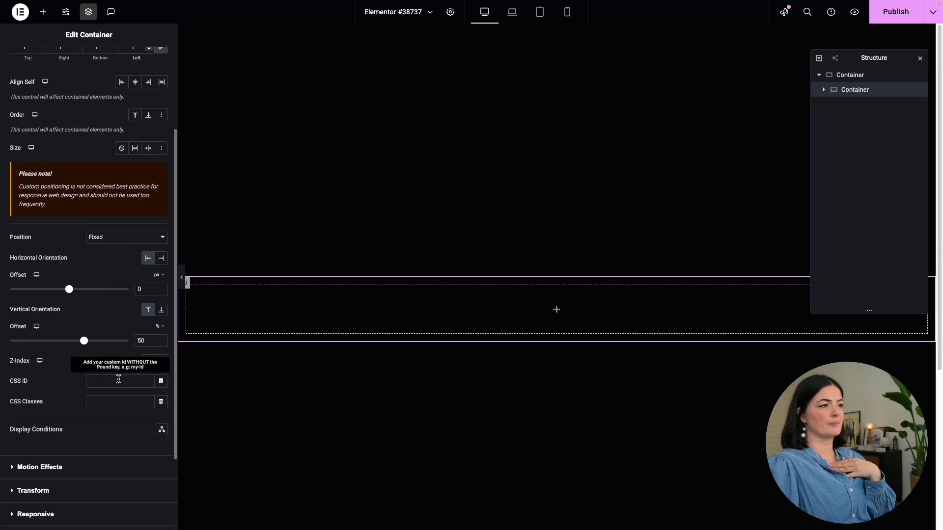
pyautogui.click(104, 403)
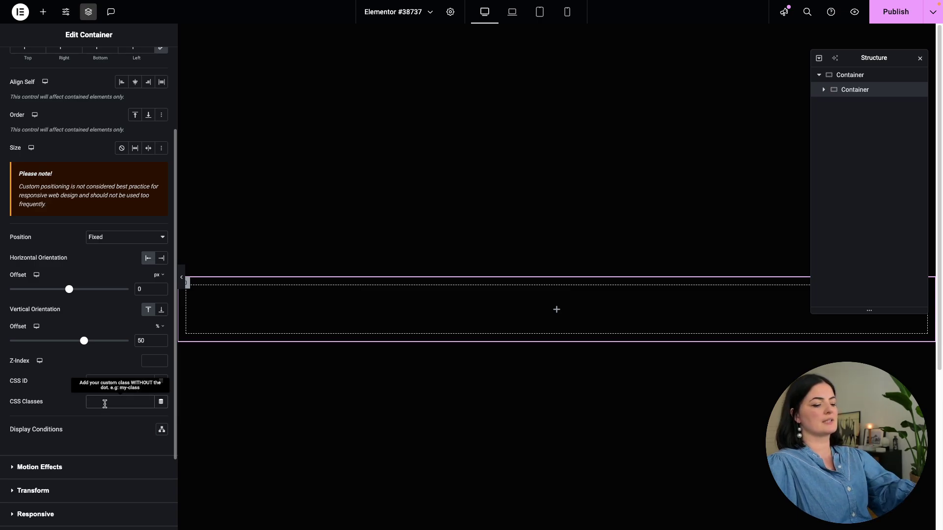
pyautogui.write('sticky-bar')
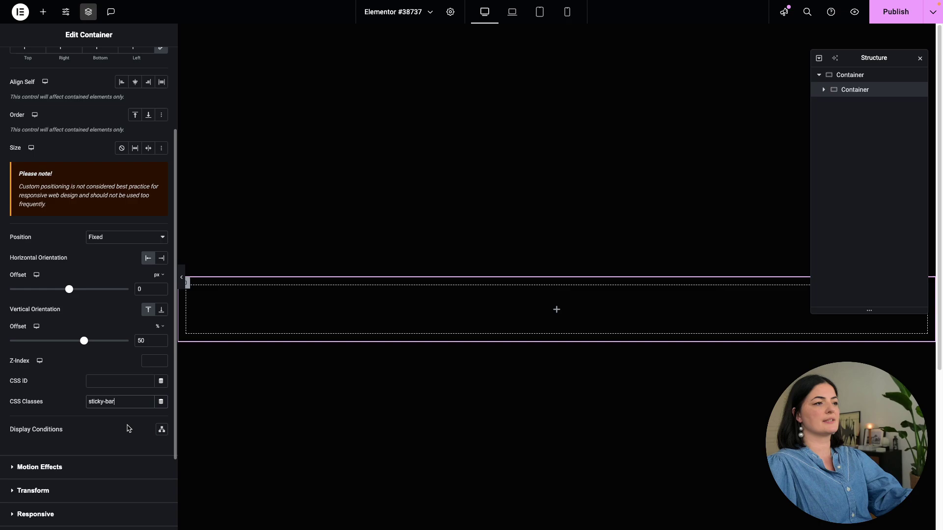
pyautogui.click(880, 19)
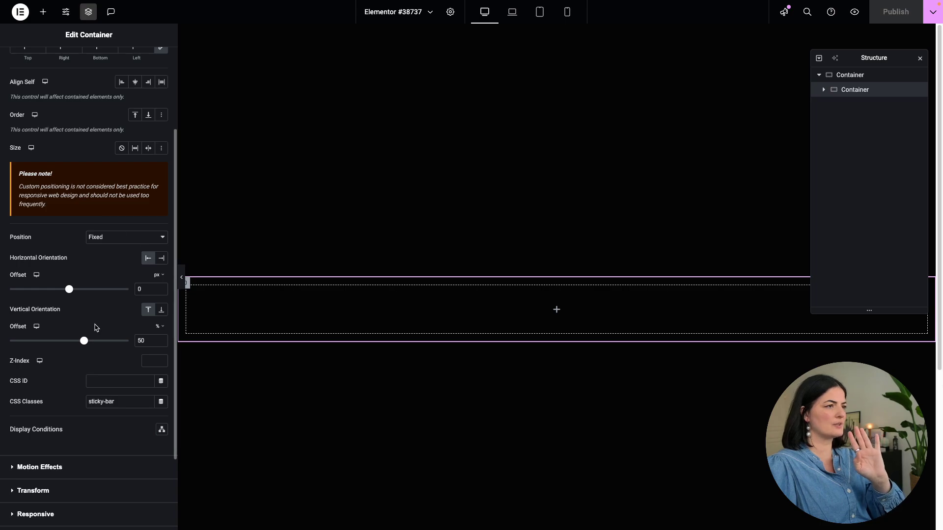
pyautogui.scroll(1, 95, 352)
pyautogui.scroll(5, 96, 354)
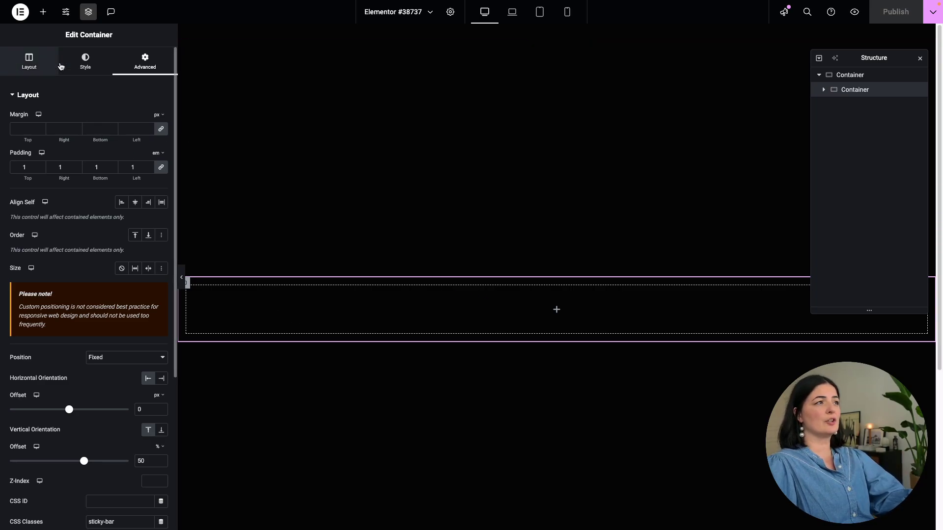
# Nest another container in the bar and add a Heading titled 'John' to it
pyautogui.click(43, 12)
pyautogui.click(123, 143)
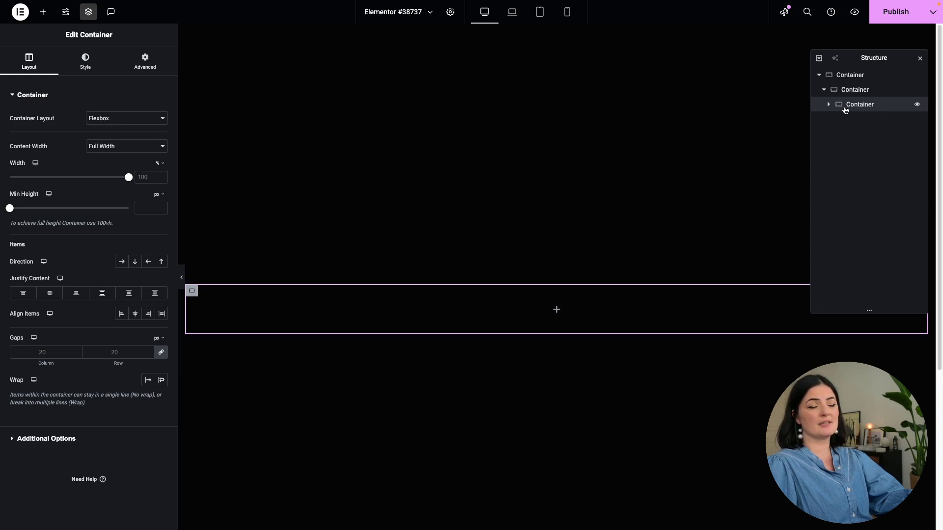
pyautogui.click(43, 12)
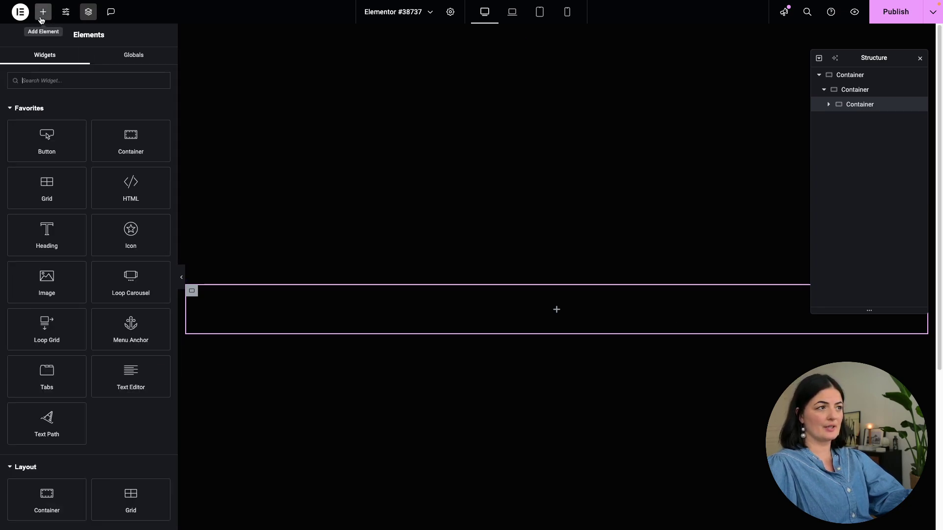
pyautogui.click(68, 240)
pyautogui.tripleClick(91, 135)
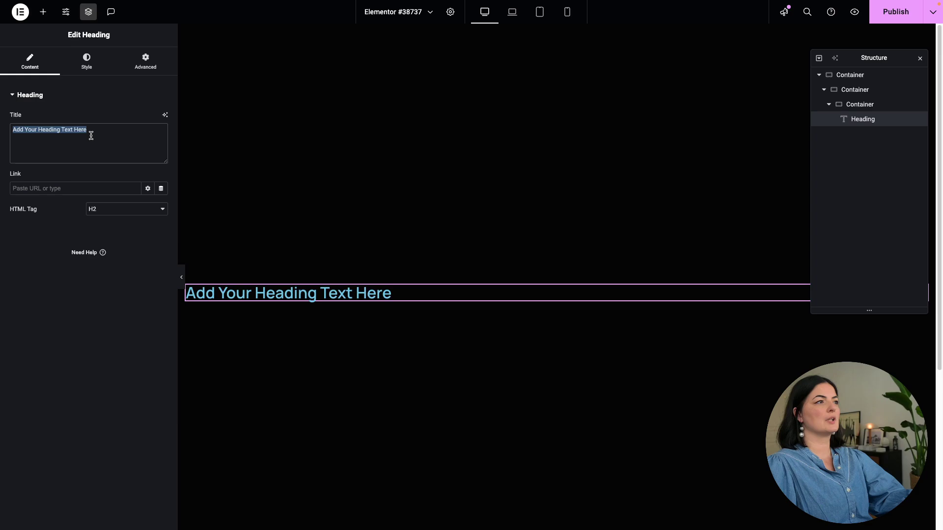
pyautogui.press('capslock')
pyautogui.write('J')
pyautogui.press('capslock')
pyautogui.write('pohnm')
pyautogui.press('BackSpace')
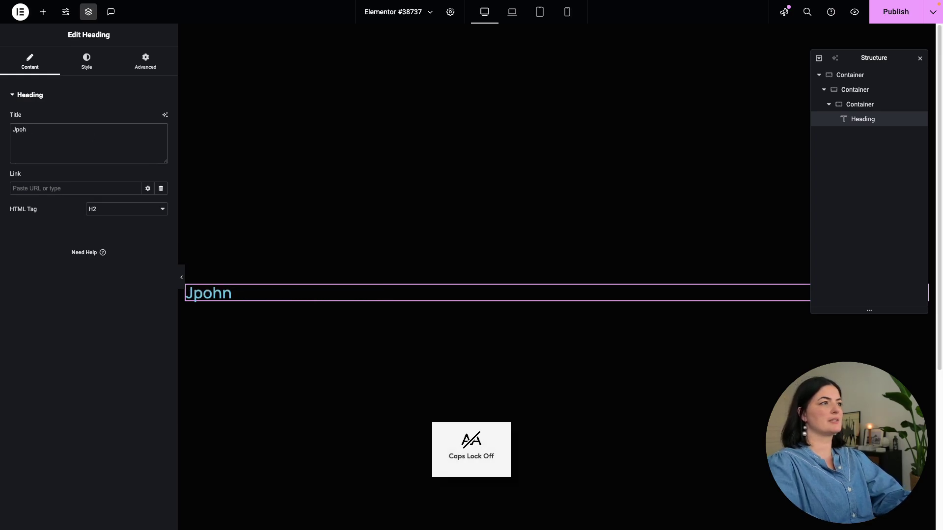
pyautogui.press('BackSpace')
pyautogui.press('BackSpace')
pyautogui.press('BackSpace')
pyautogui.write('ohn')
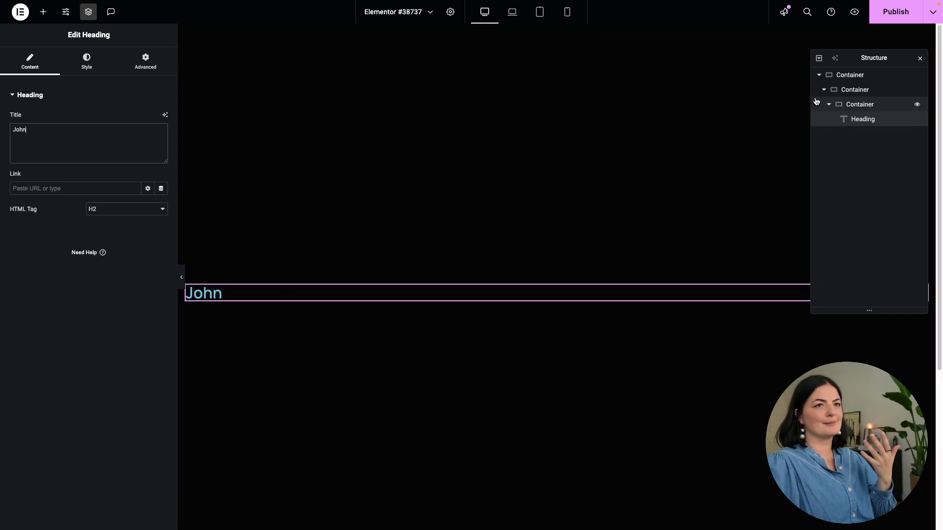
# Set the heading's HTML tag to p and give it the CSS class blend
pyautogui.click(151, 212)
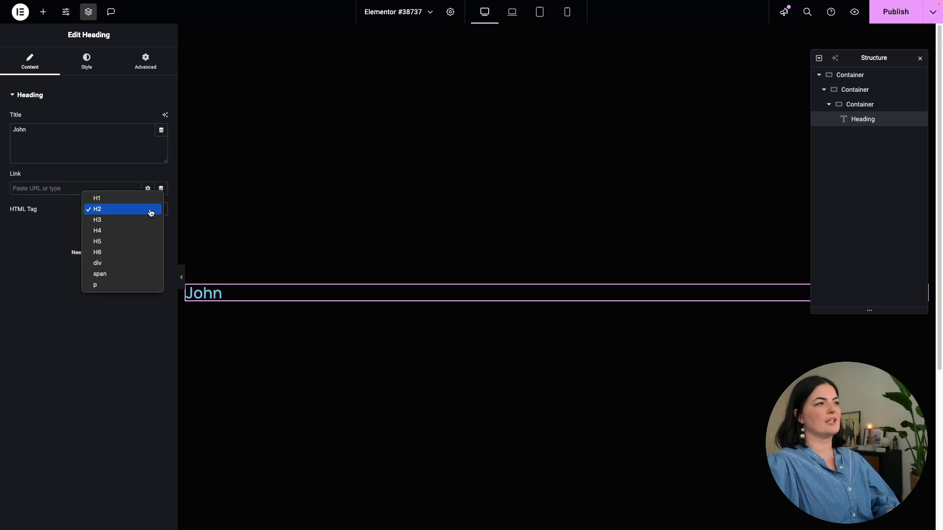
pyautogui.click(101, 290)
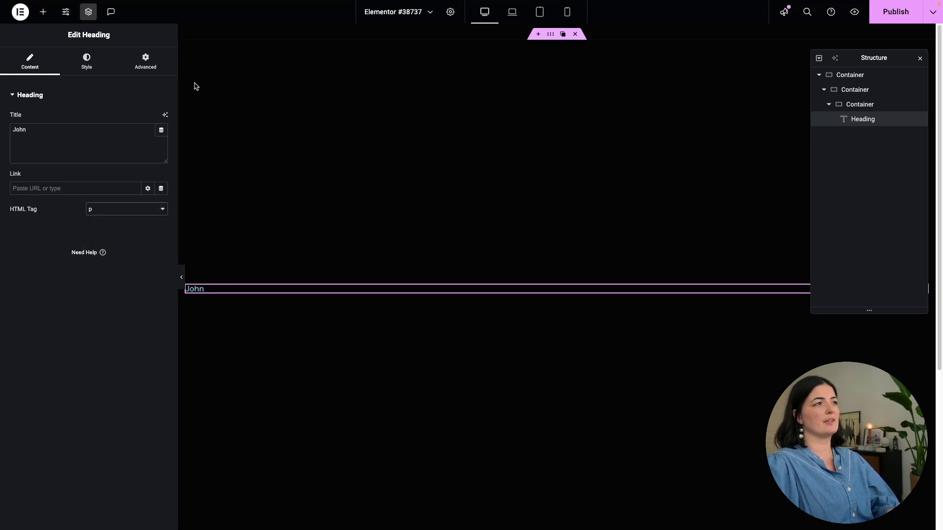
pyautogui.click(99, 69)
pyautogui.click(144, 73)
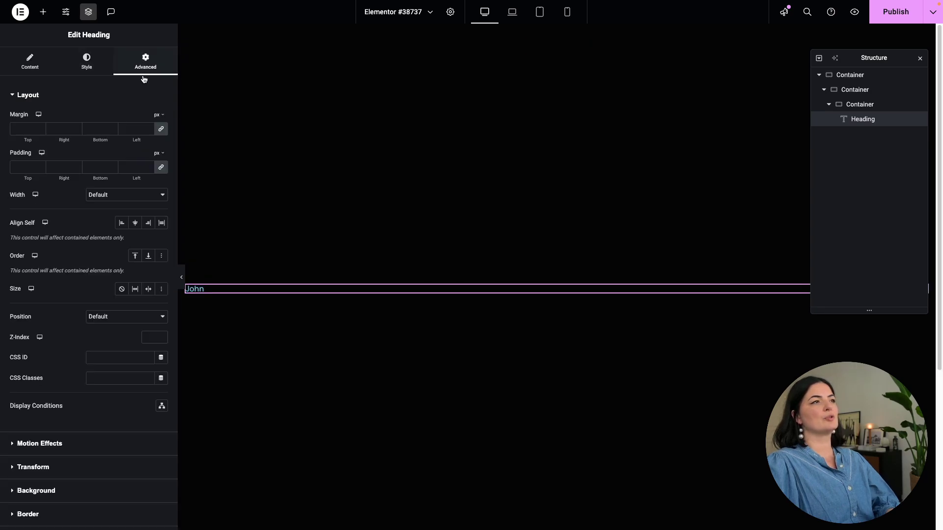
pyautogui.click(113, 377)
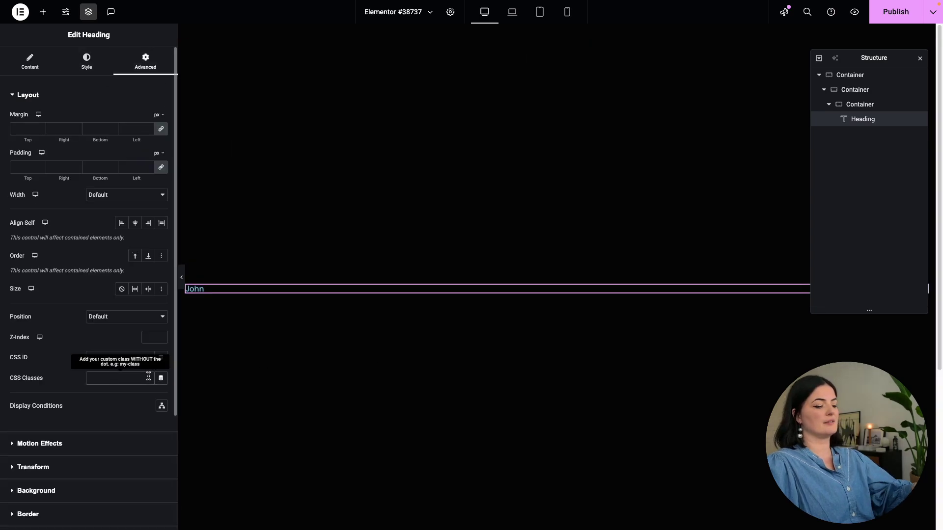
pyautogui.write('blend')
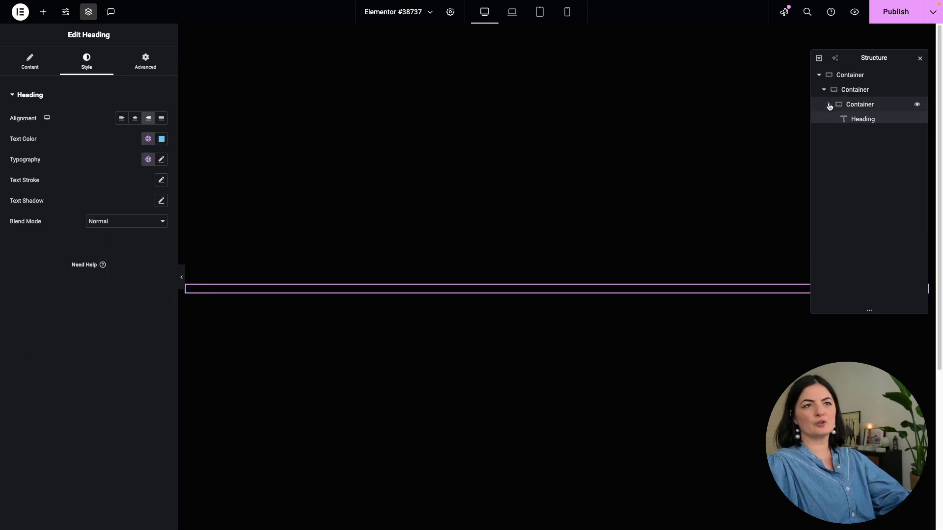
# Duplicate the John container twice in the Structure tree, making three copies
pyautogui.click(830, 104)
pyautogui.click(848, 105)
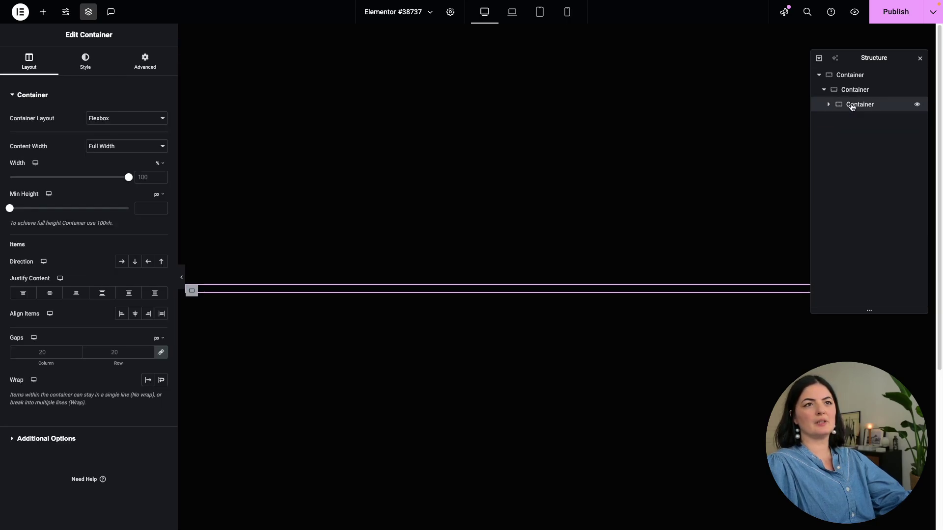
pyautogui.rightClick(852, 106)
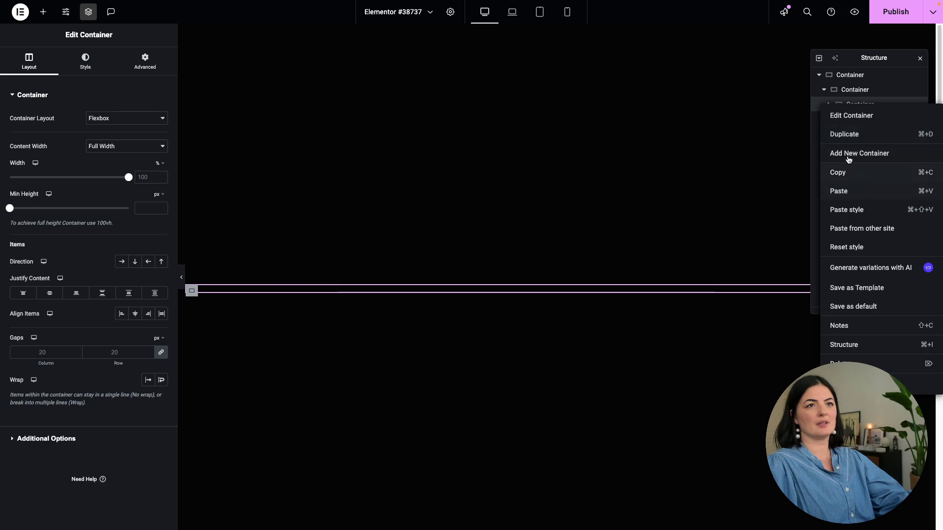
pyautogui.click(845, 135)
pyautogui.rightClick(850, 120)
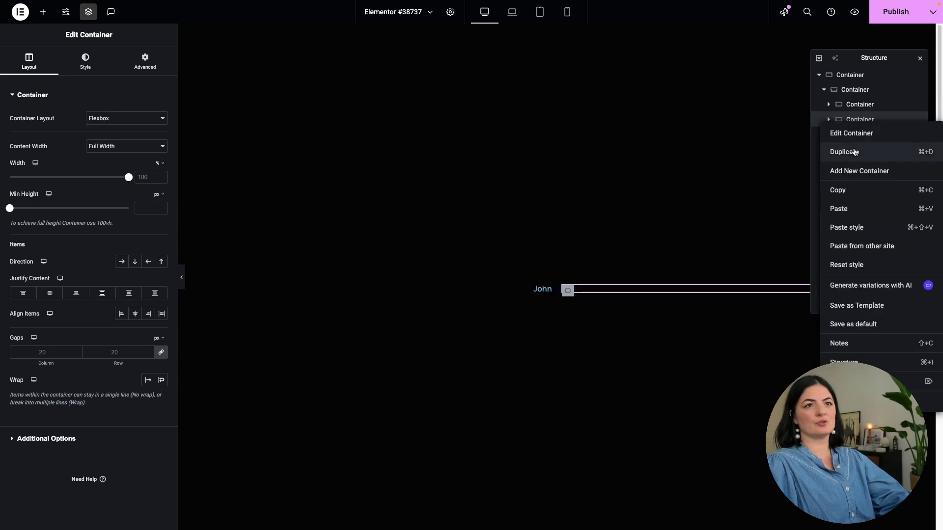
pyautogui.click(852, 150)
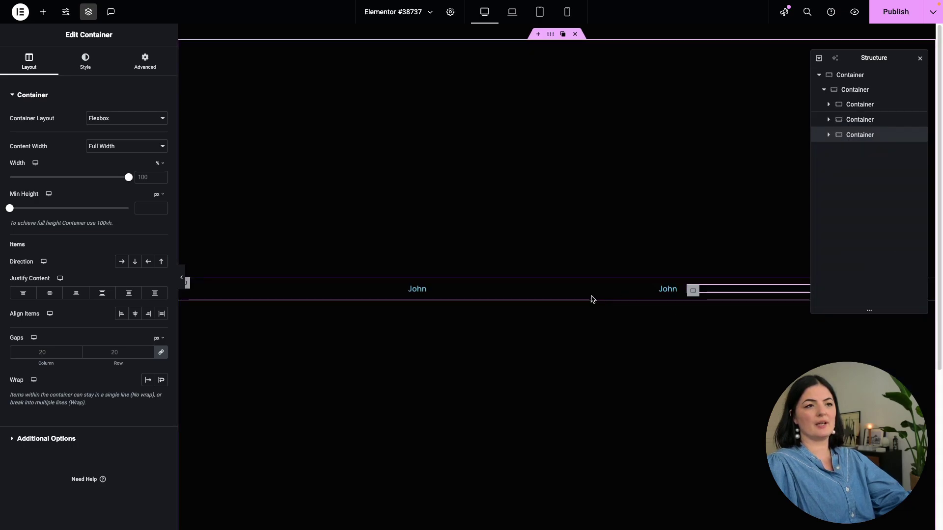
# Select the bar row, publish the page and preview the changes
pyautogui.click(852, 89)
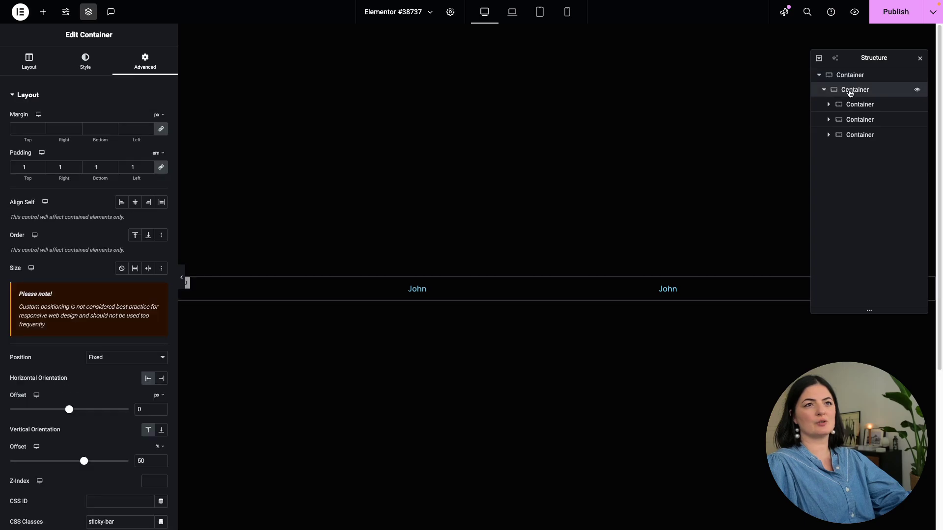
pyautogui.click(24, 62)
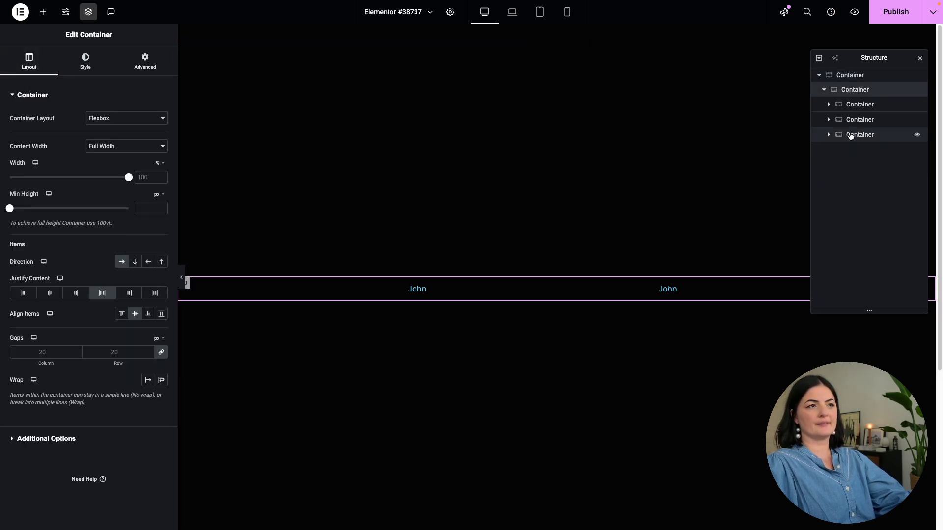
pyautogui.click(883, 21)
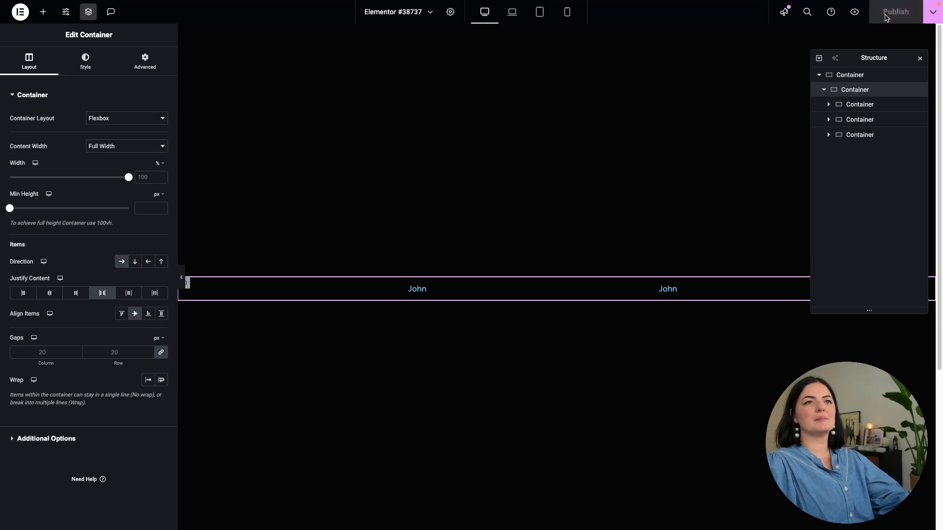
pyautogui.click(855, 12)
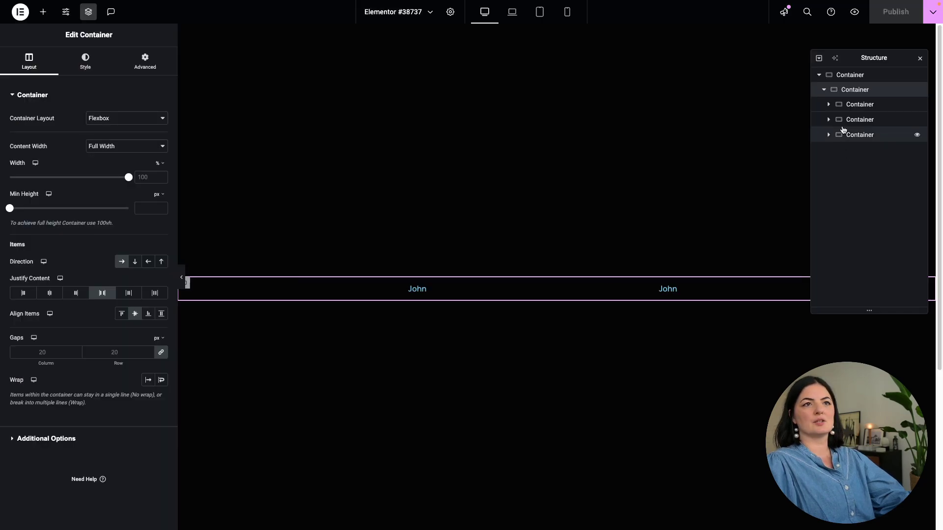
# Left-align the first John heading and center-align the middle one
pyautogui.click(423, 291)
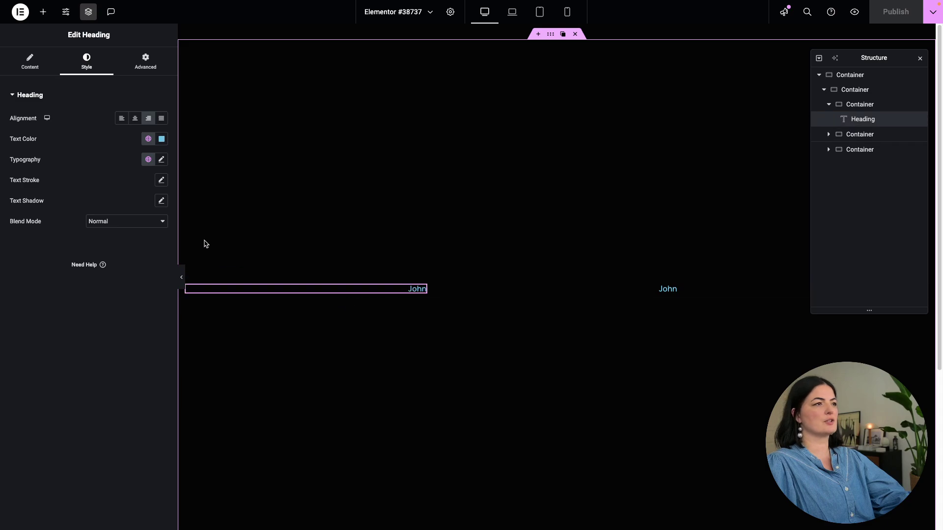
pyautogui.click(148, 119)
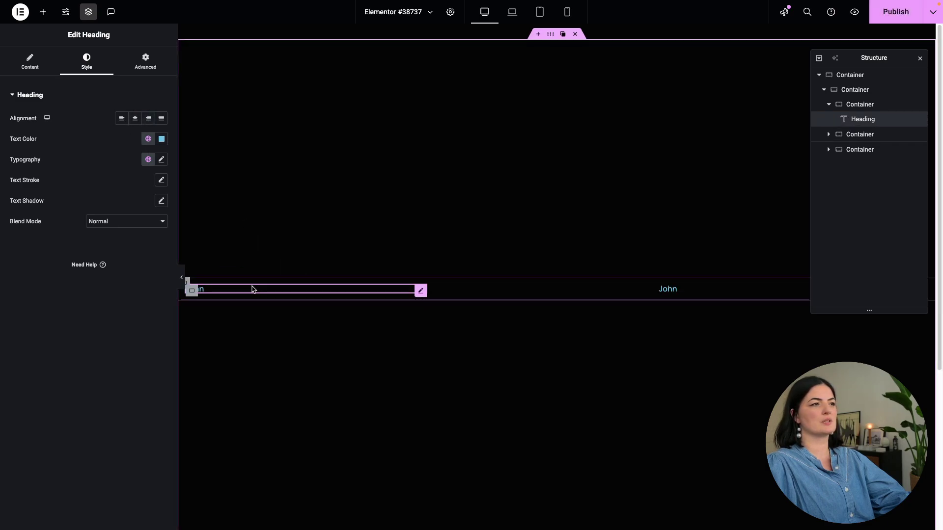
pyautogui.click(670, 291)
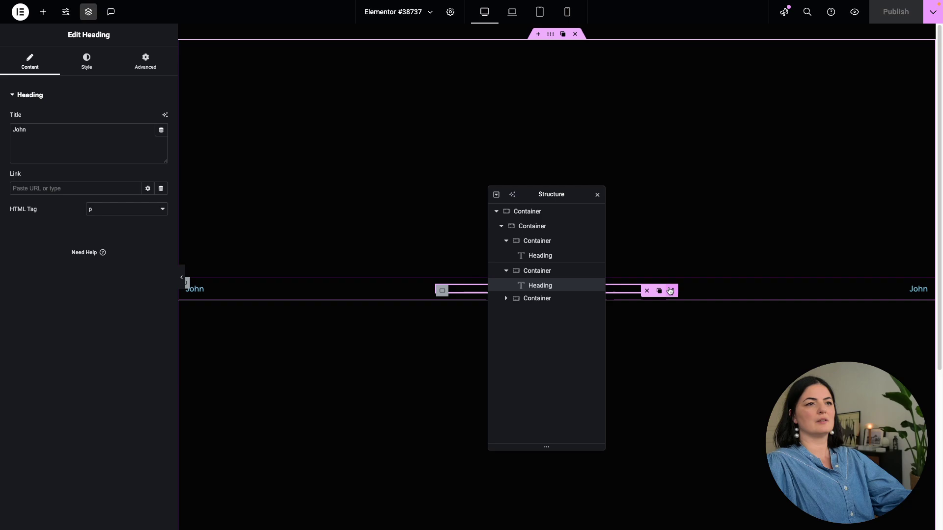
pyautogui.click(87, 62)
pyautogui.click(136, 119)
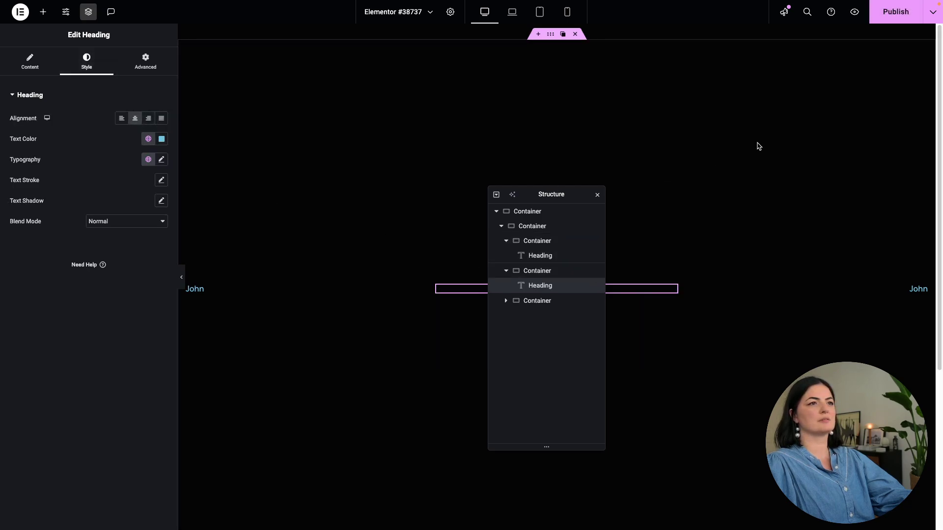
# Check the page on the live site, then return to the editor
pyautogui.moveTo(6, 339)
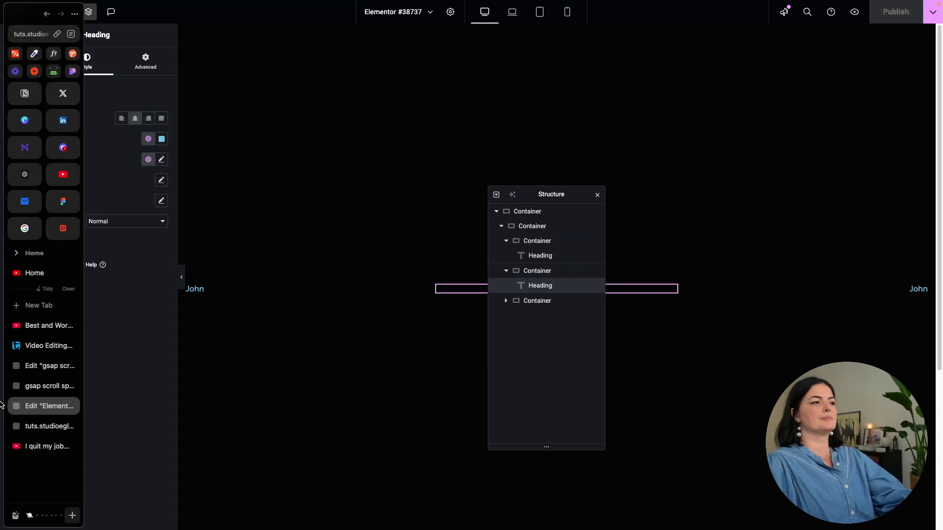
pyautogui.click(29, 426)
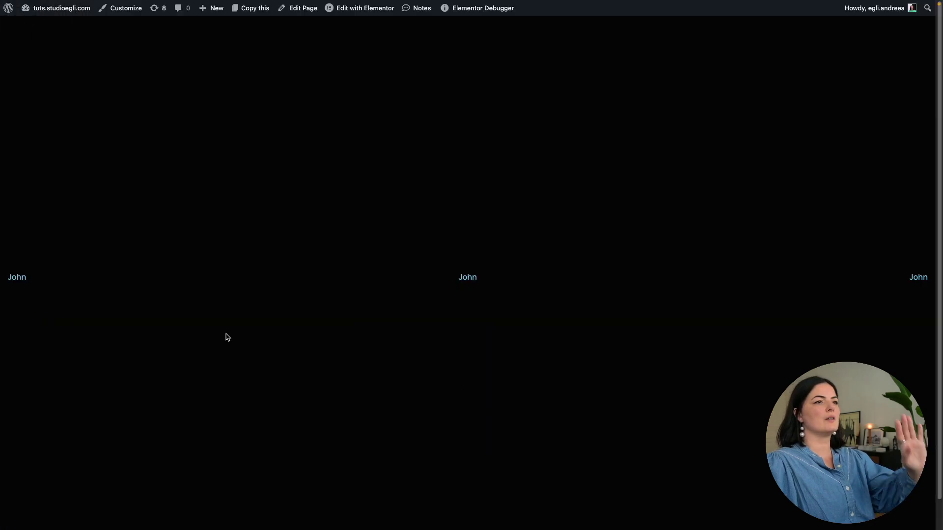
pyautogui.moveTo(5, 383)
pyautogui.click(43, 406)
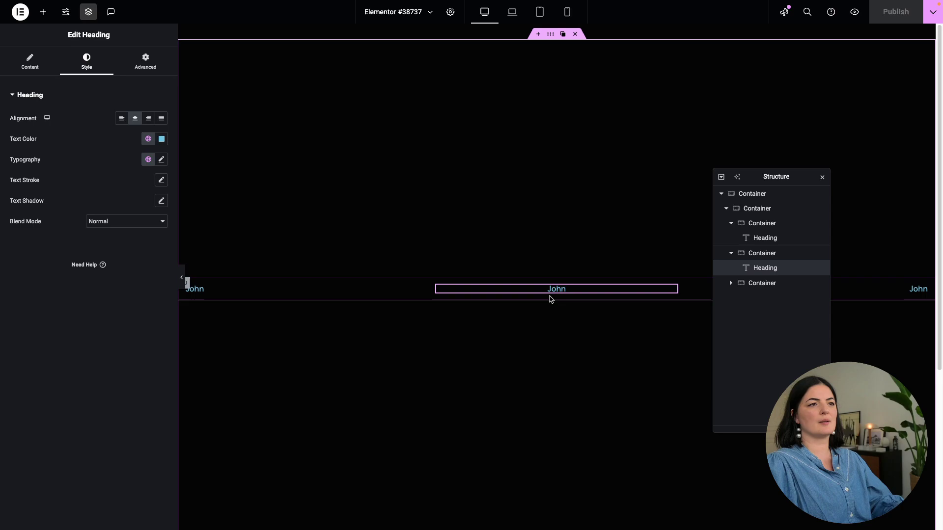
# Change the middle heading's title from John to '&'
pyautogui.click(555, 289)
pyautogui.click(35, 65)
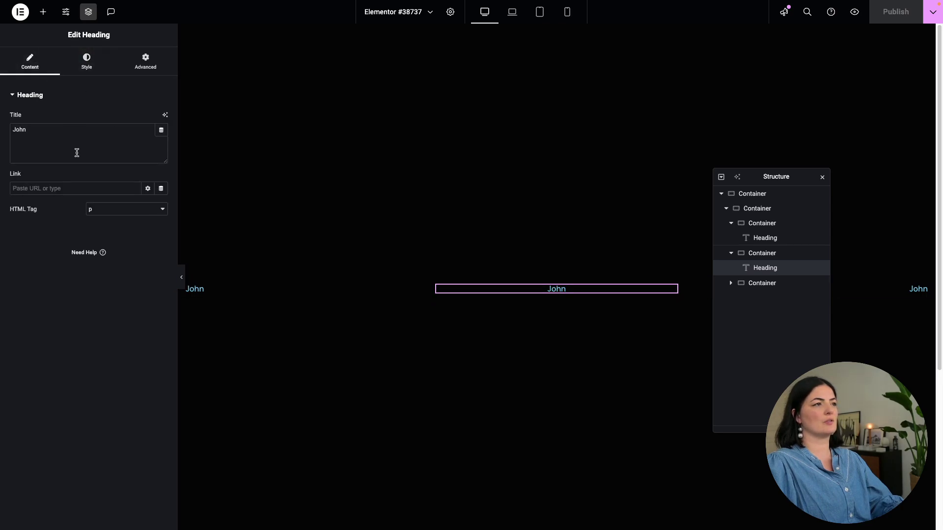
pyautogui.doubleClick(54, 131)
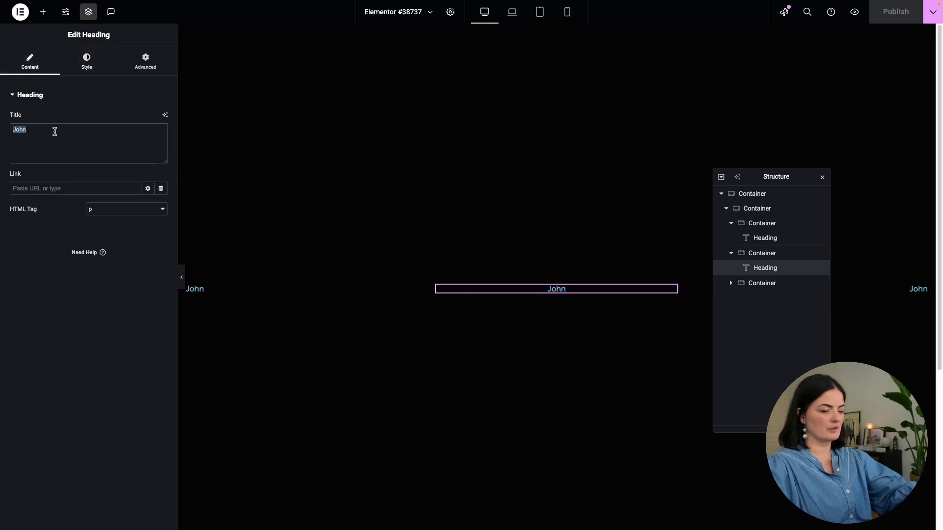
pyautogui.write('^')
pyautogui.press('BackSpace')
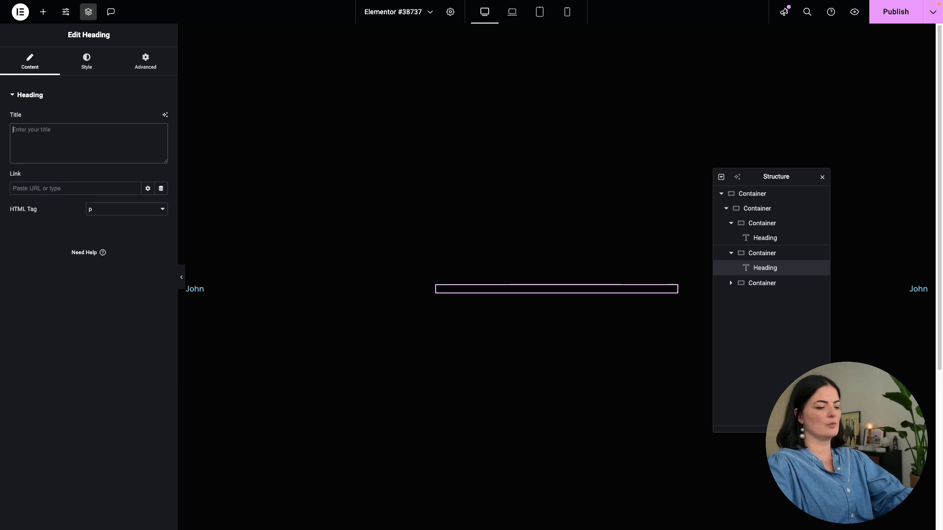
pyautogui.write('&')
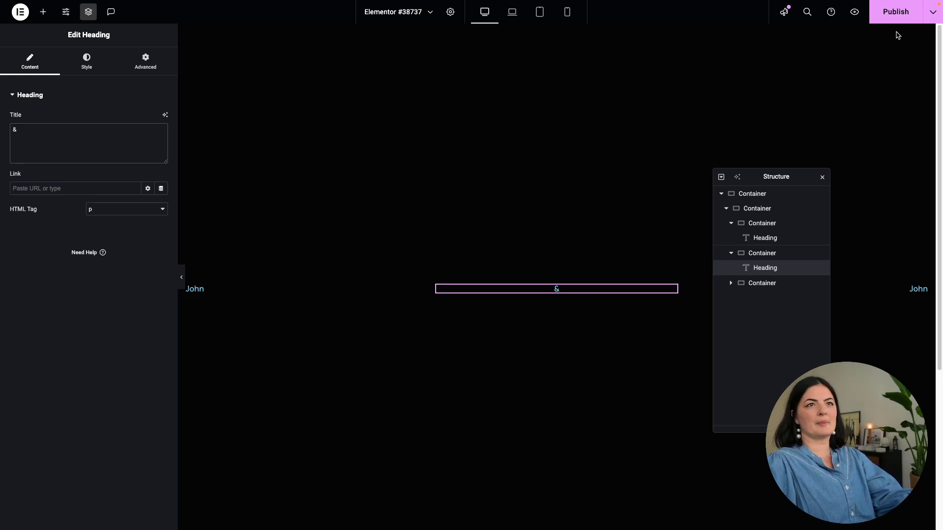
pyautogui.moveTo(778, 177); pyautogui.dragTo(843, 85)
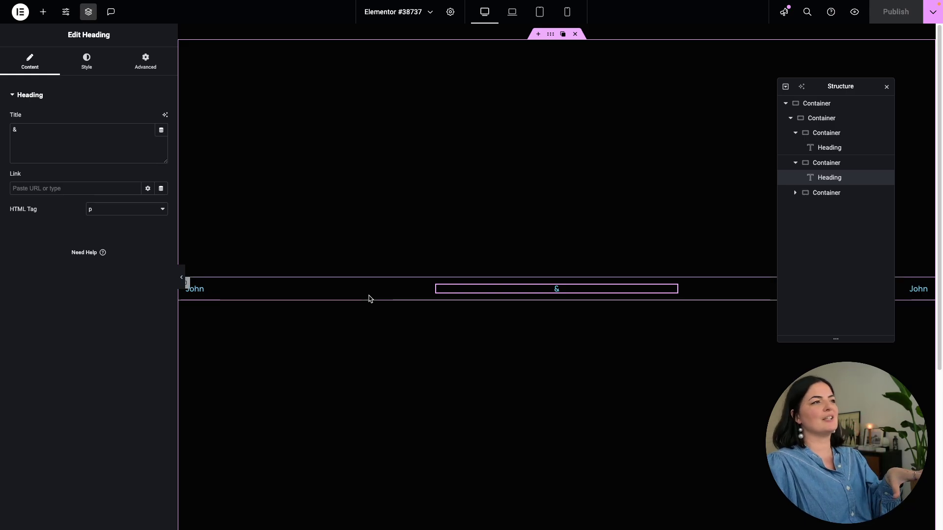
# Collapse the name containers and bar row in Structure and select the outermost container
pyautogui.click(796, 135)
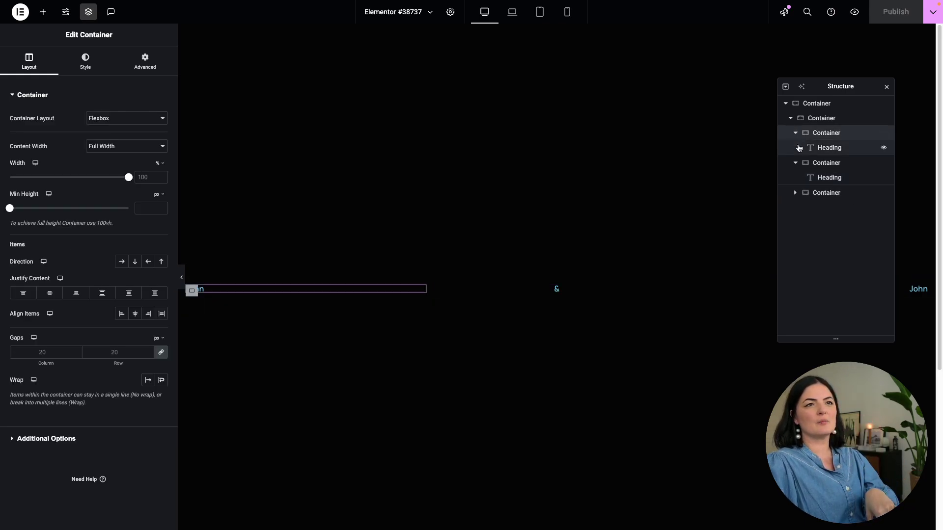
pyautogui.click(795, 163)
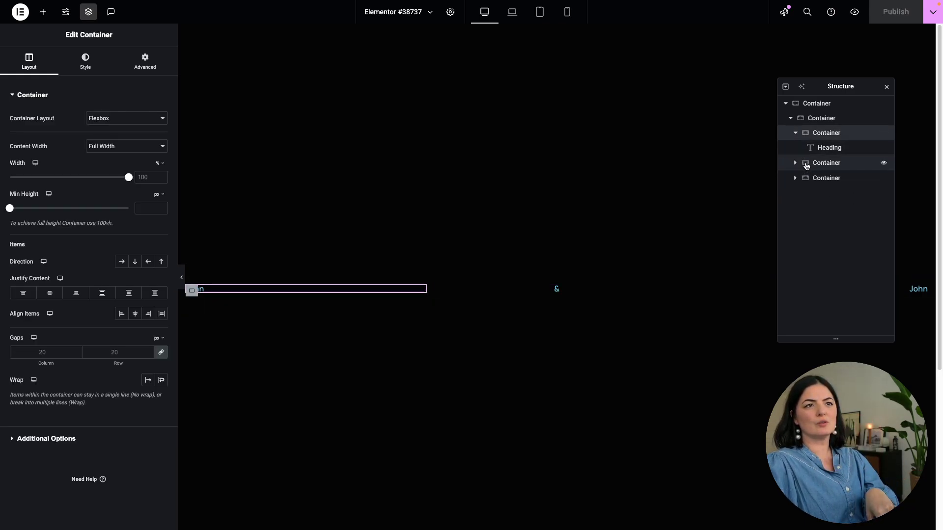
pyautogui.click(797, 134)
pyautogui.click(790, 119)
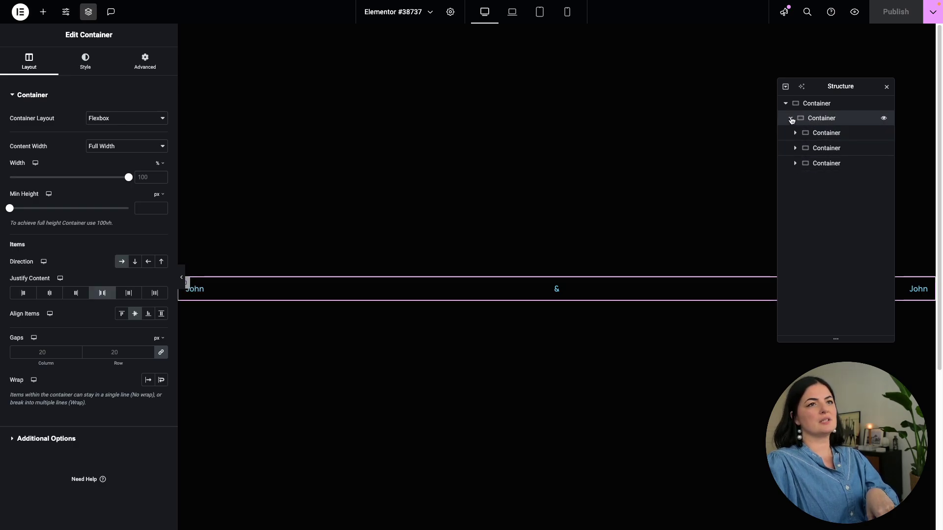
pyautogui.click(790, 119)
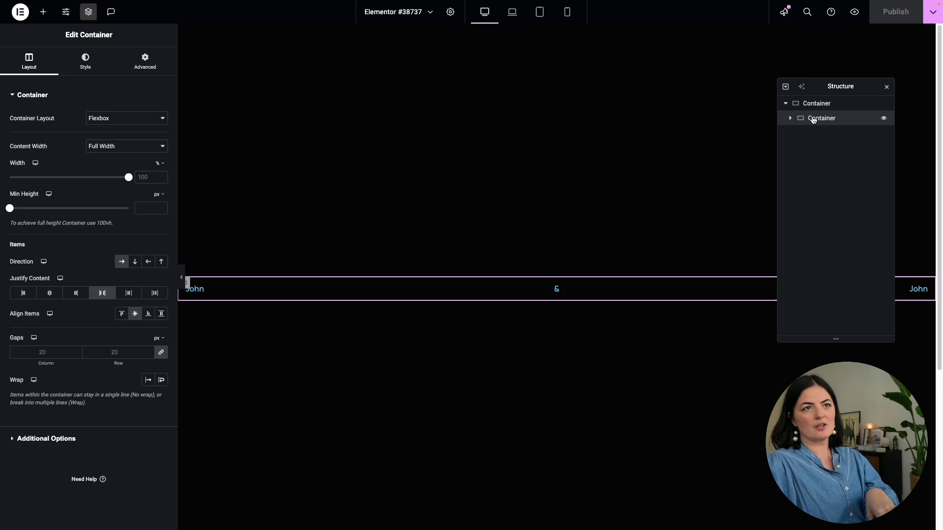
pyautogui.click(803, 102)
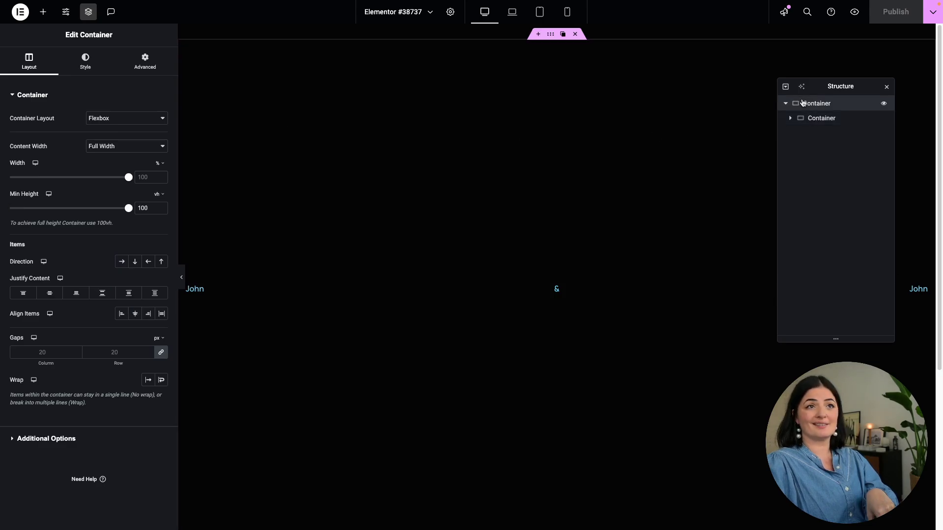
# Add a new full-width container with a minimum height of 100 vh
pyautogui.click(43, 11)
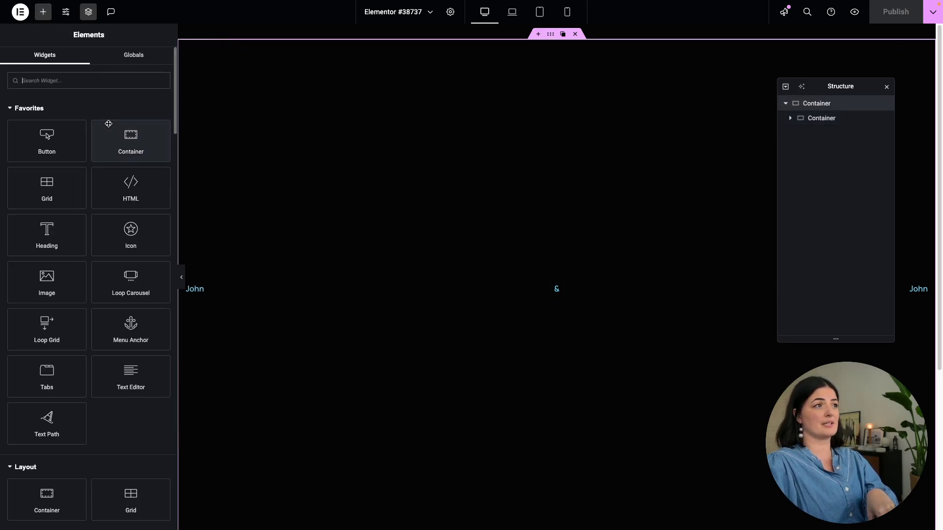
pyautogui.click(130, 141)
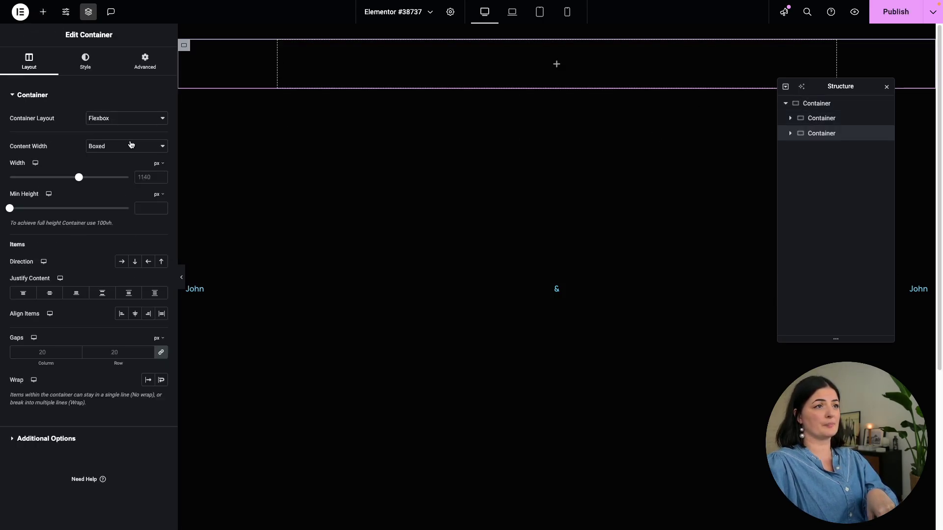
pyautogui.click(102, 150)
pyautogui.click(105, 156)
pyautogui.click(159, 194)
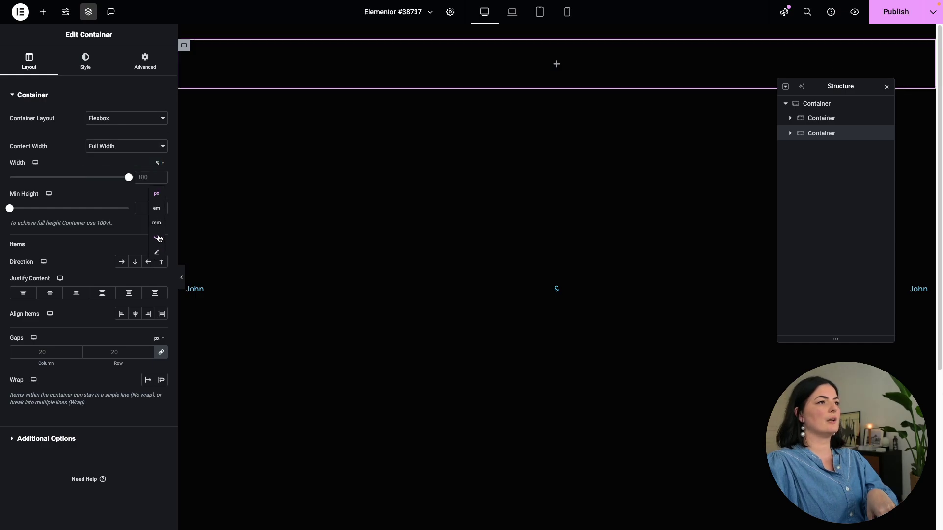
pyautogui.click(158, 239)
pyautogui.click(145, 208)
pyautogui.write('100')
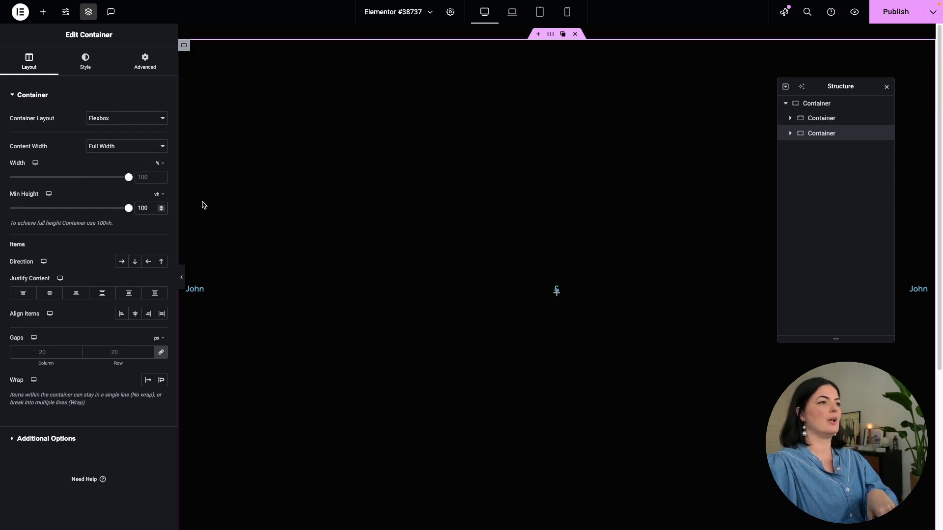
# Give the new container the CSS class hero
pyautogui.click(145, 59)
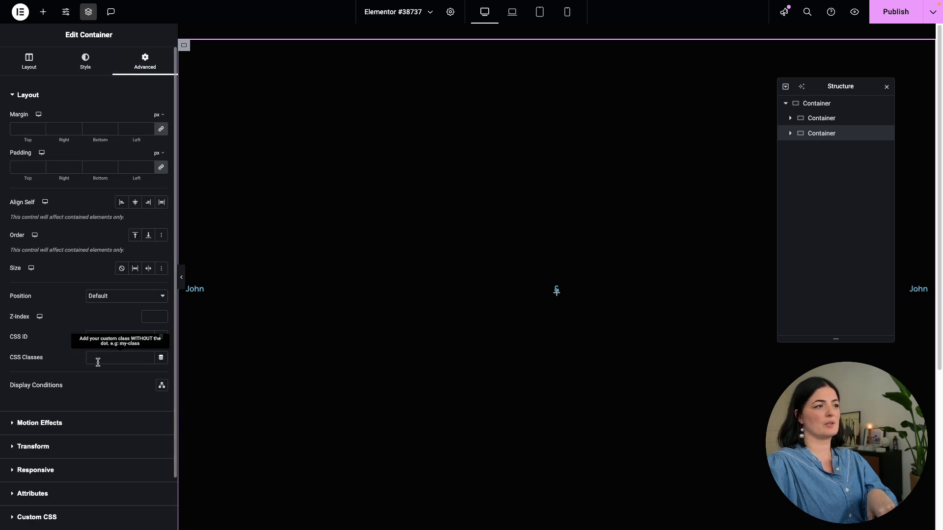
pyautogui.click(99, 362)
pyautogui.write('hero')
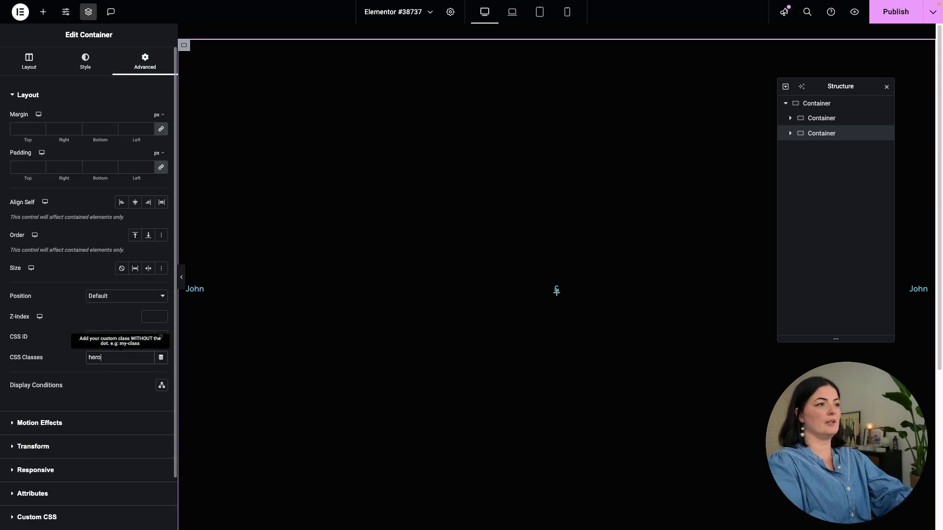
pyautogui.click(85, 62)
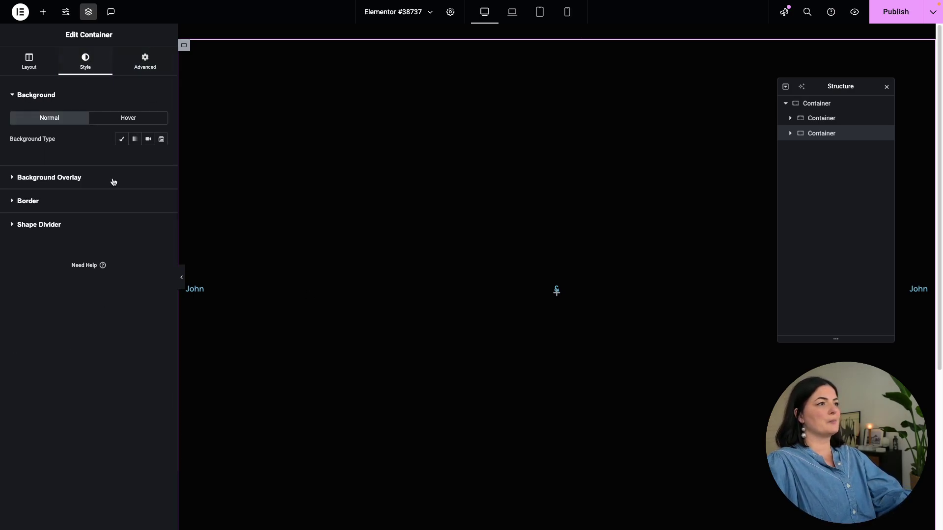
# Set the chrome sculpture photo from the Media Library as the container's classic background
pyautogui.click(122, 139)
pyautogui.click(103, 211)
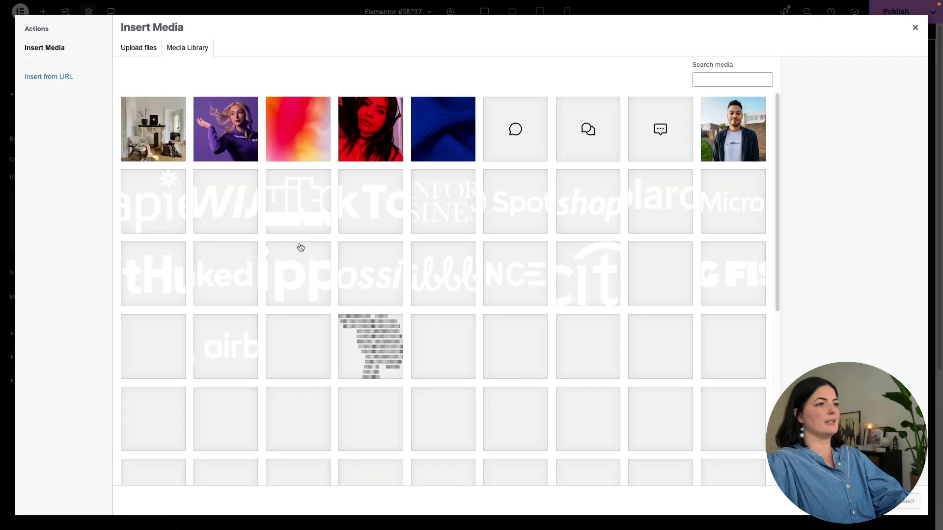
pyautogui.scroll(-6, 300, 247)
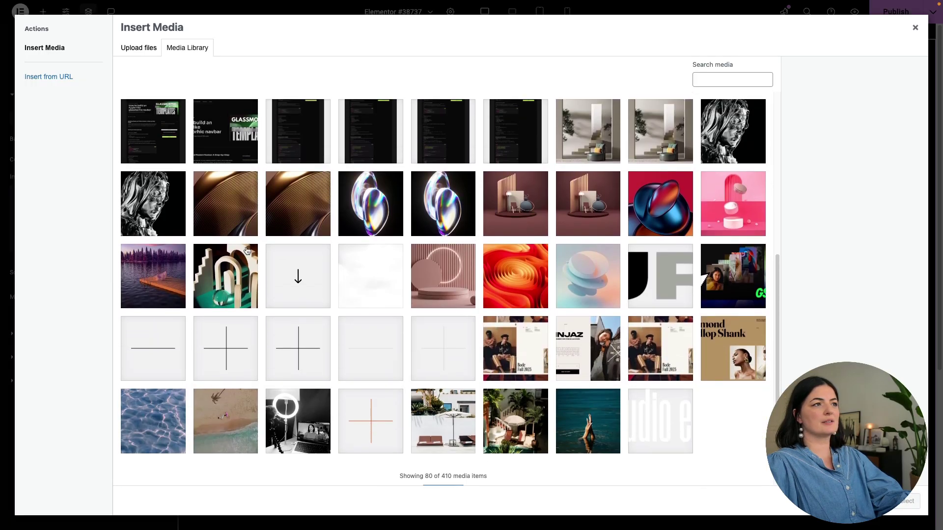
pyautogui.click(167, 211)
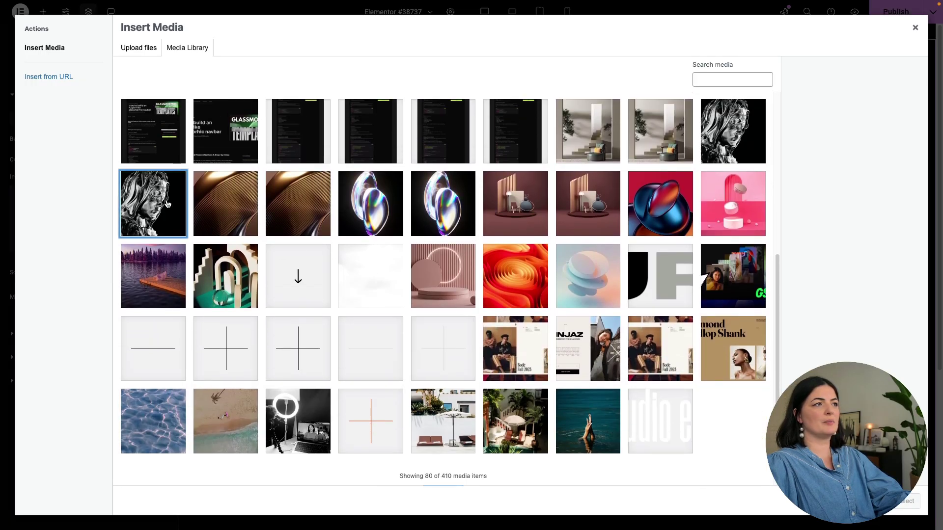
pyautogui.click(912, 501)
# Set the background to Center Center position, No-repeat and Cover size
pyautogui.click(105, 301)
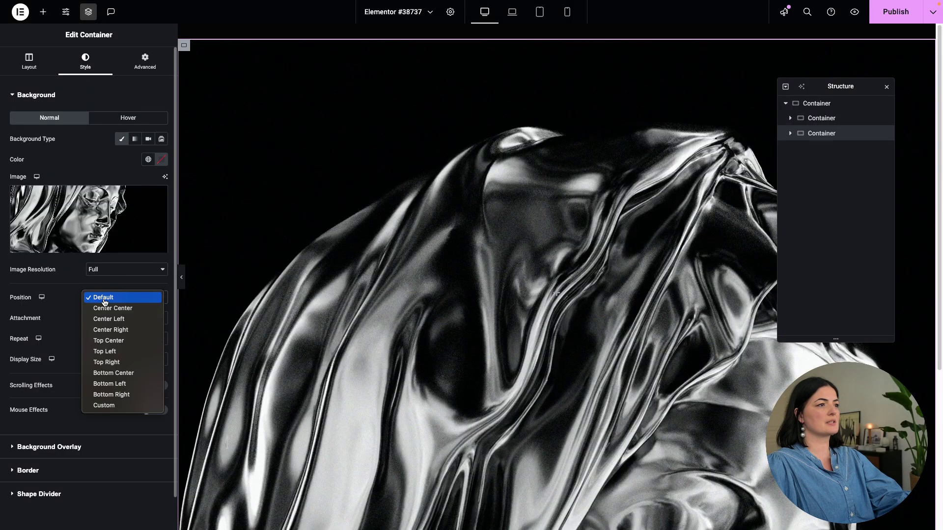
pyautogui.click(105, 308)
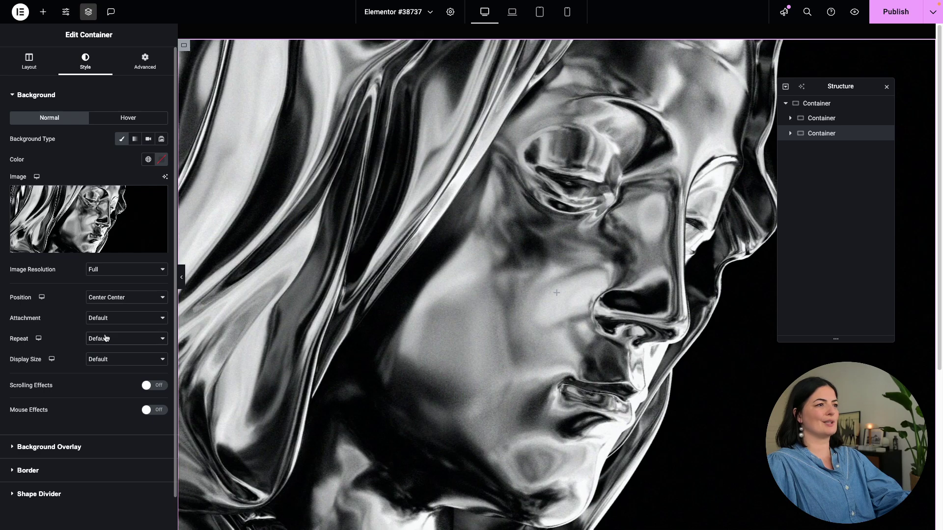
pyautogui.click(105, 338)
pyautogui.click(110, 351)
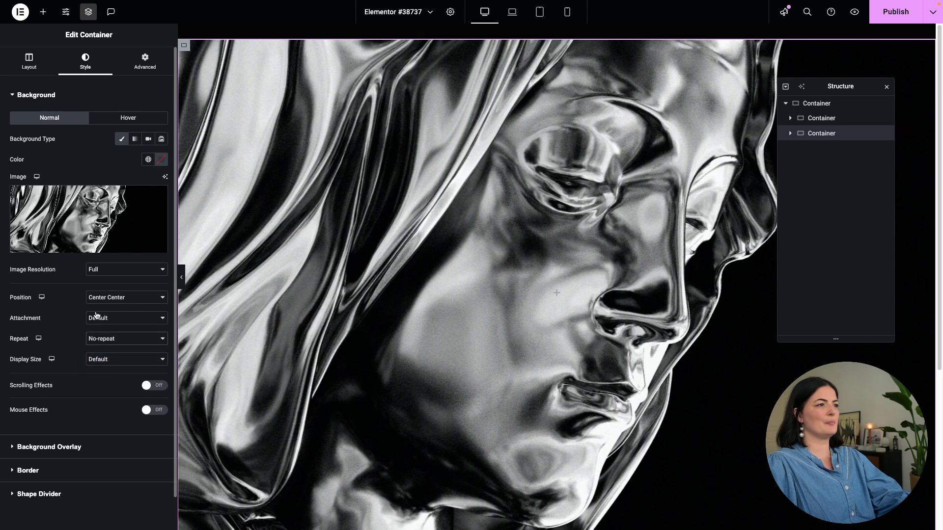
pyautogui.click(107, 365)
pyautogui.click(111, 381)
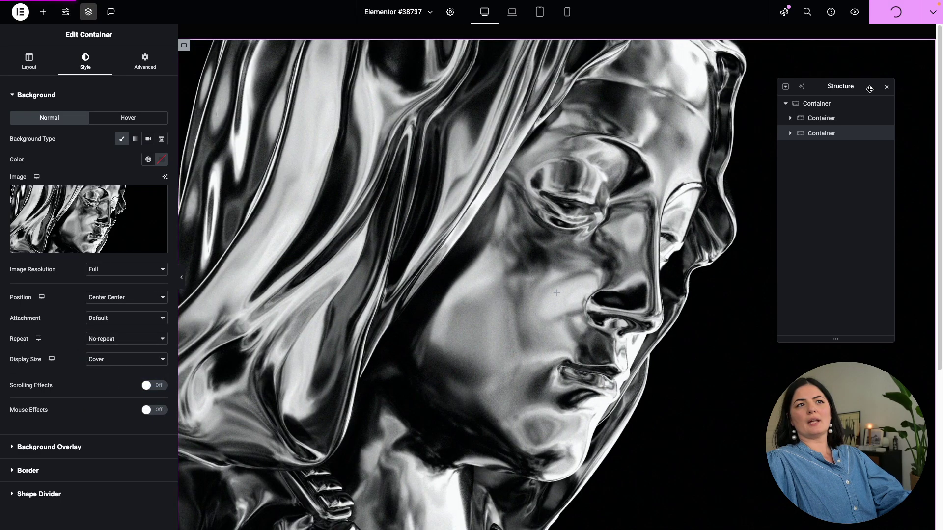
# Preview the hero on the live site, then return and select the outermost container
pyautogui.click(853, 13)
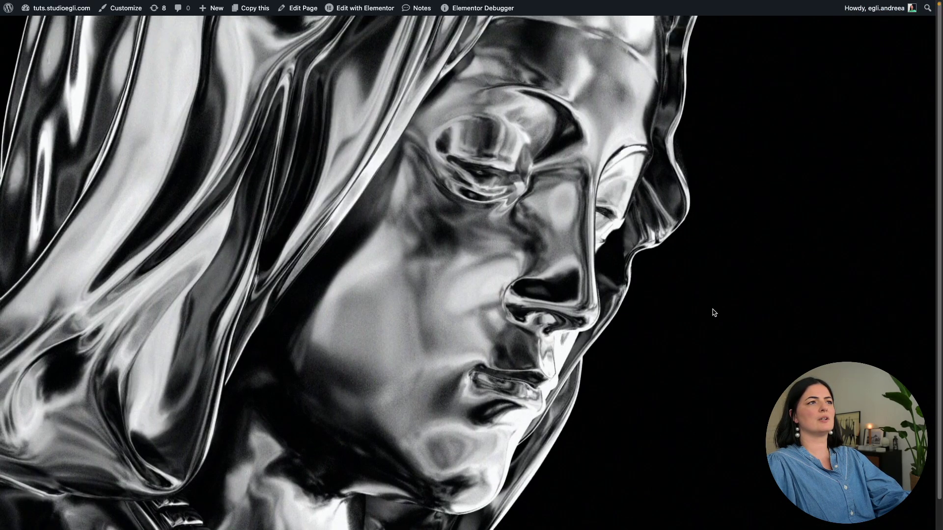
pyautogui.moveTo(2, 304)
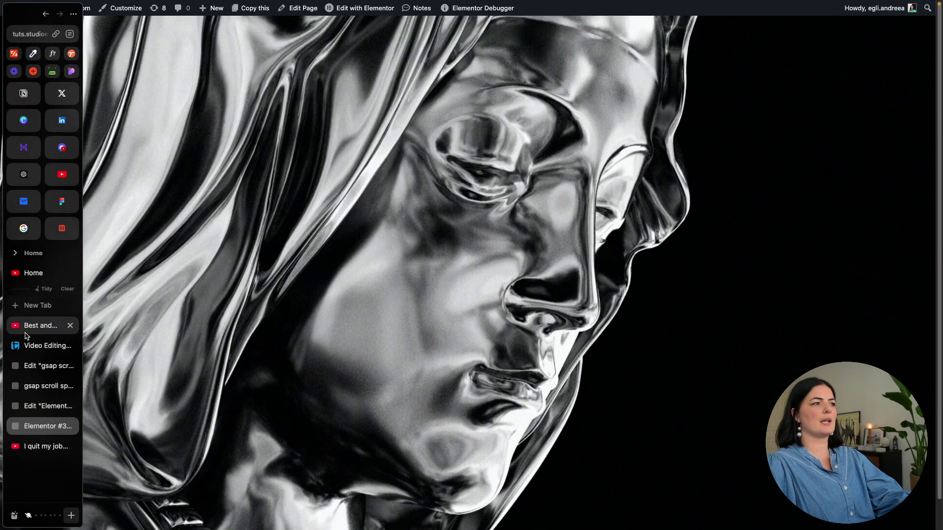
pyautogui.click(36, 410)
pyautogui.click(817, 103)
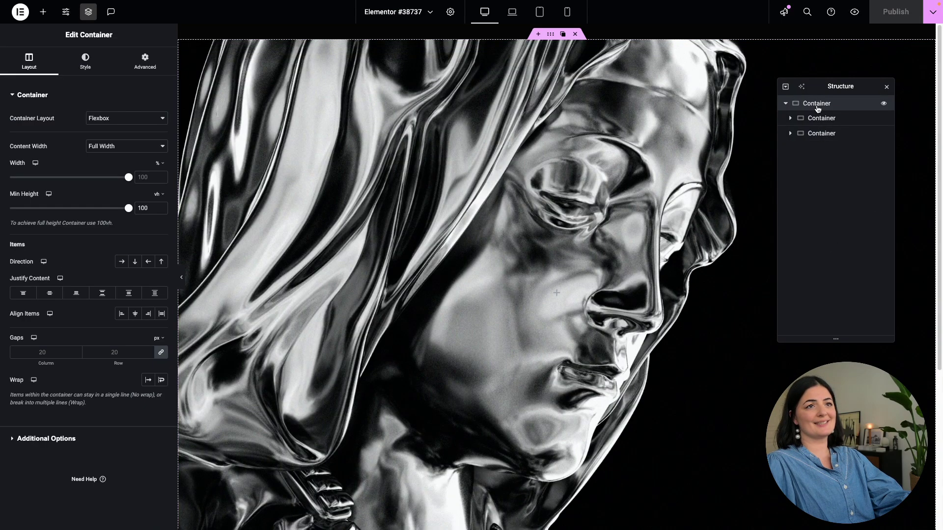
# Add another full-width container with a minimum height of 100 vh
pyautogui.click(86, 62)
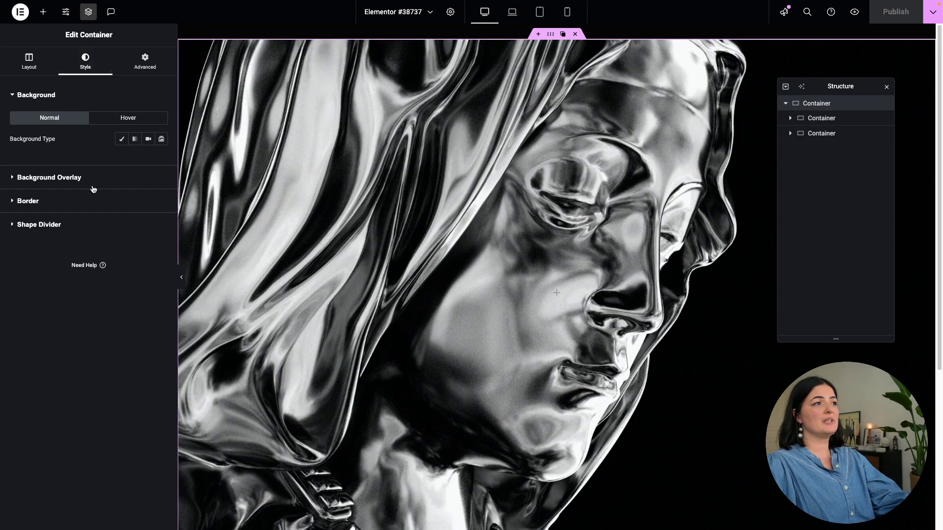
pyautogui.click(29, 62)
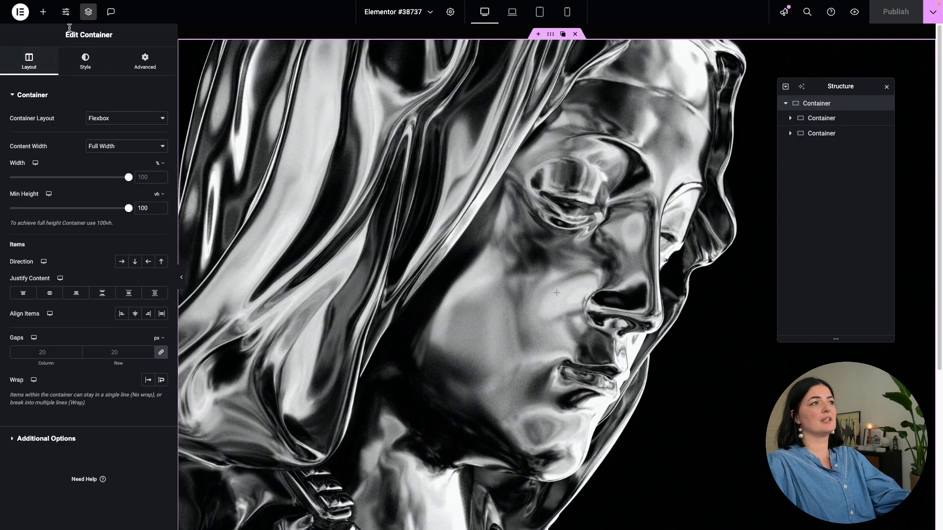
pyautogui.click(44, 11)
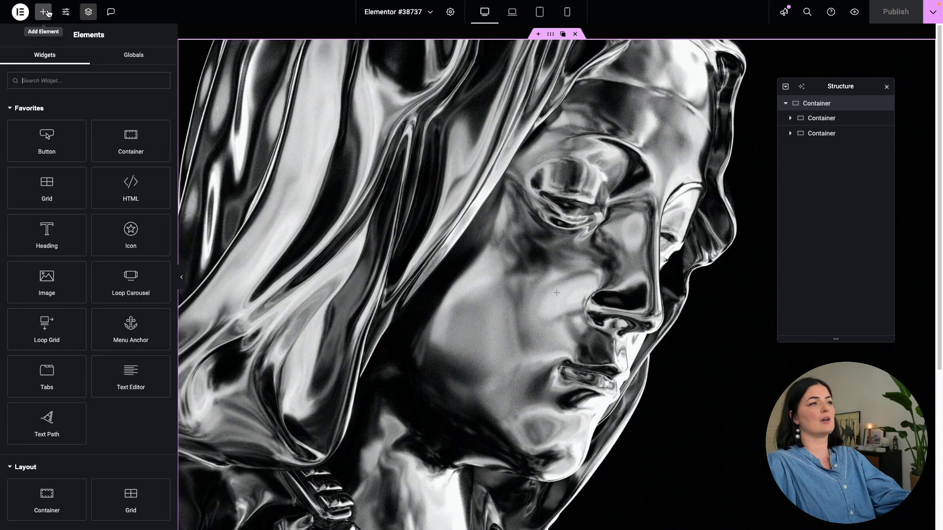
pyautogui.click(131, 144)
pyautogui.click(113, 146)
pyautogui.click(113, 158)
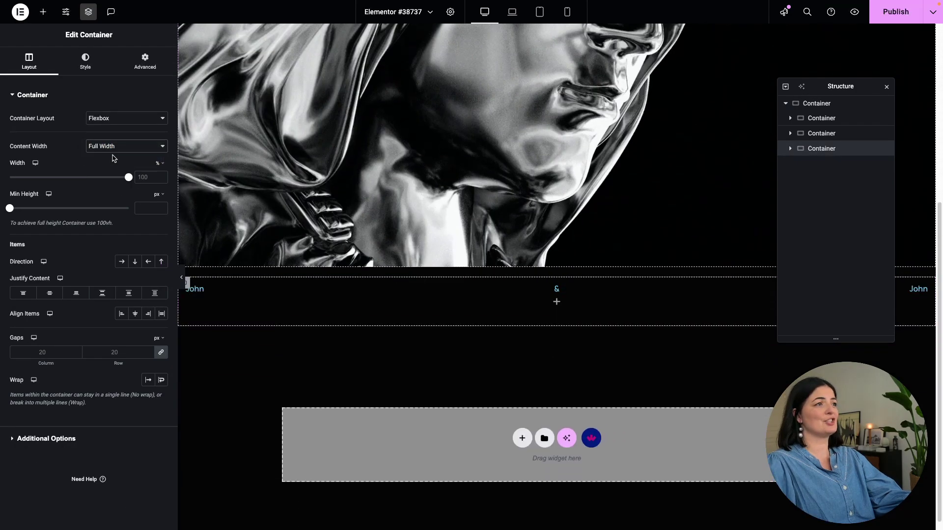
pyautogui.click(158, 194)
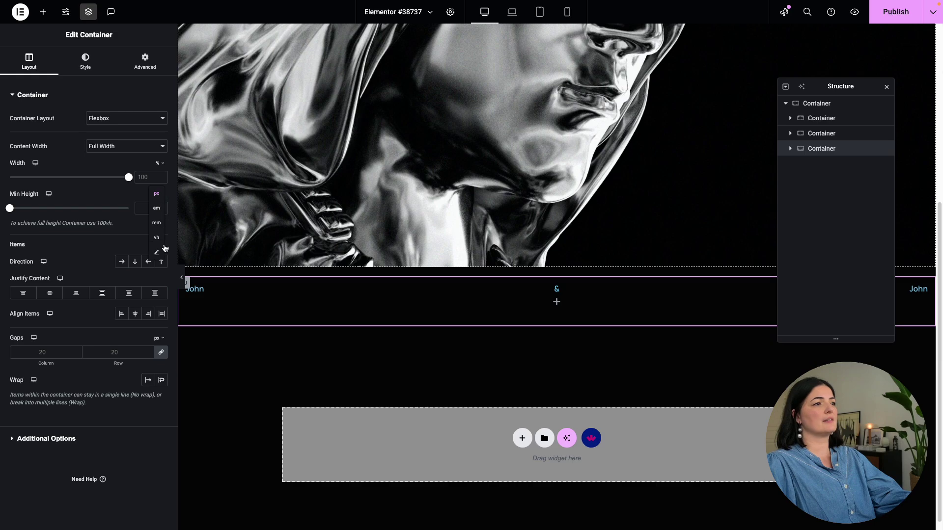
pyautogui.click(156, 237)
pyautogui.click(146, 208)
pyautogui.write('100')
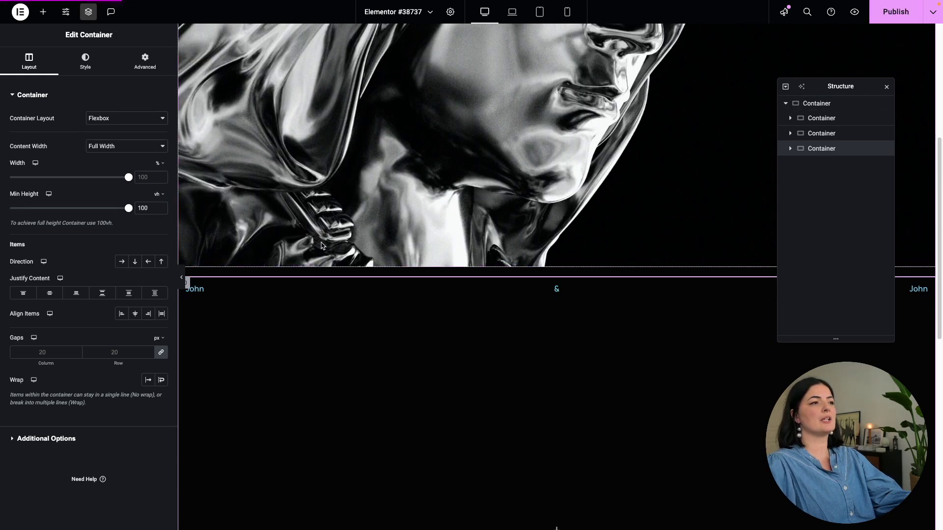
# Give the new container the CSS class clients and publish the page
pyautogui.click(145, 62)
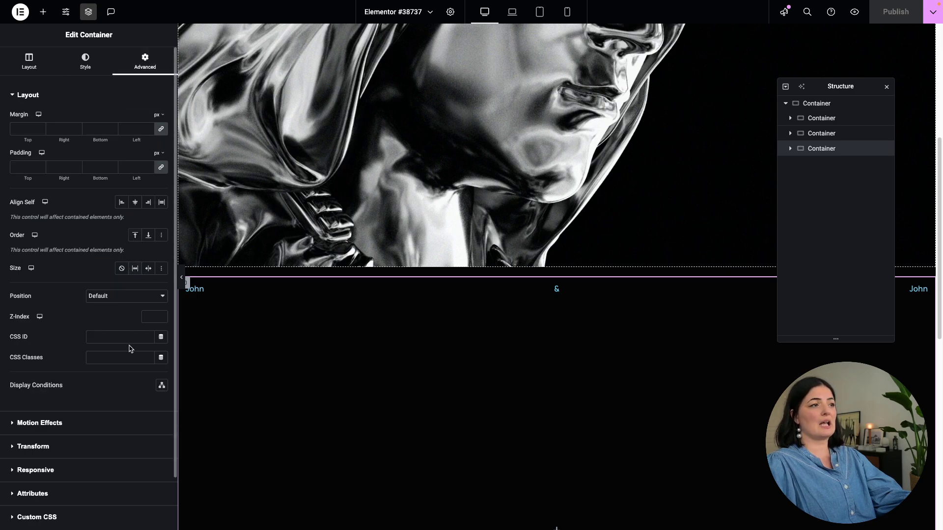
pyautogui.click(128, 357)
pyautogui.write('clients')
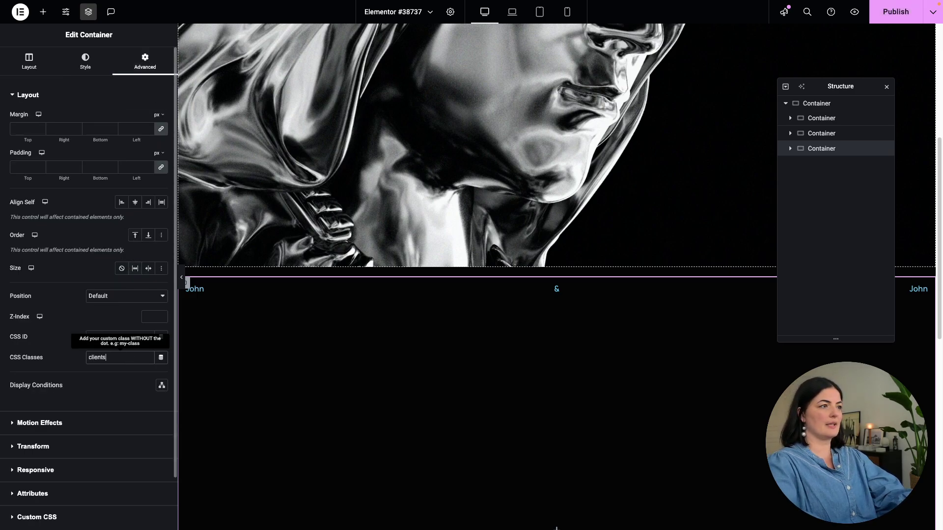
pyautogui.click(895, 11)
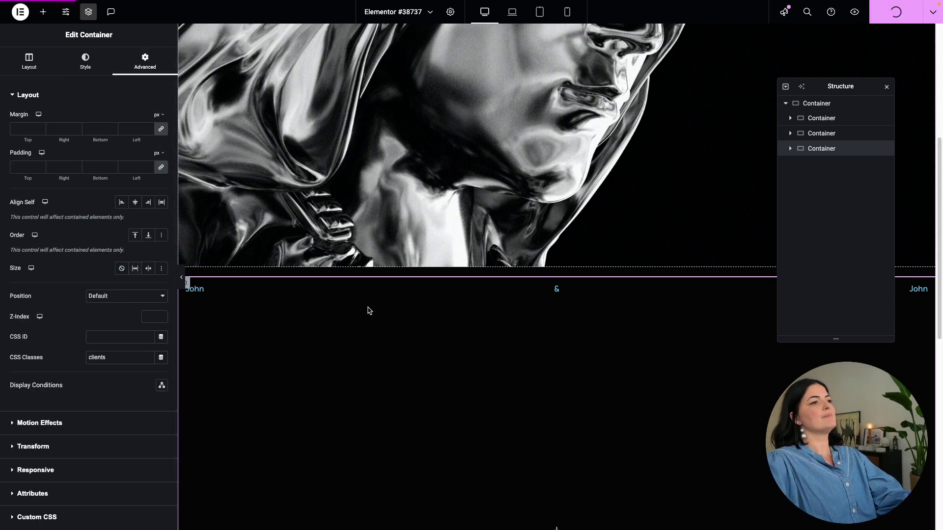
pyautogui.click(806, 118)
# Set the sticky-bar container's Z-Index to 3 and publish
pyautogui.click(821, 118)
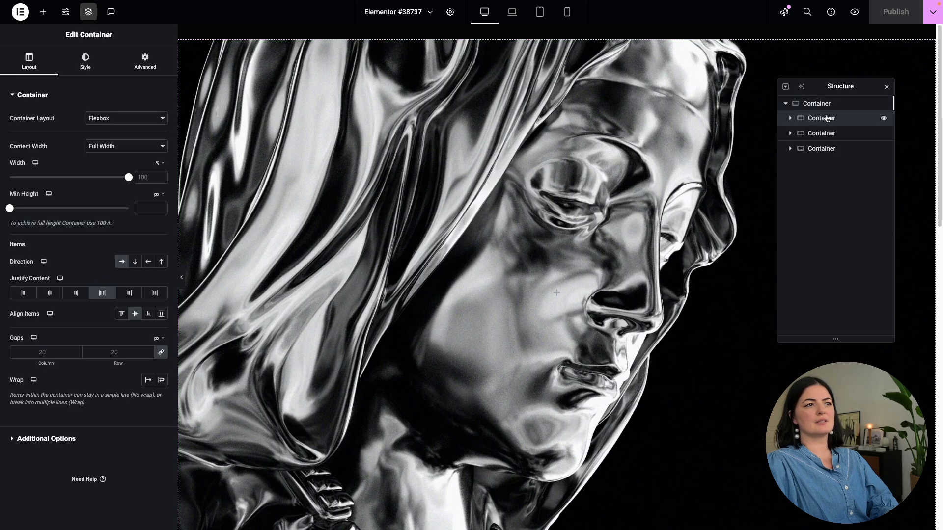
pyautogui.click(145, 62)
pyautogui.scroll(-5, 144, 363)
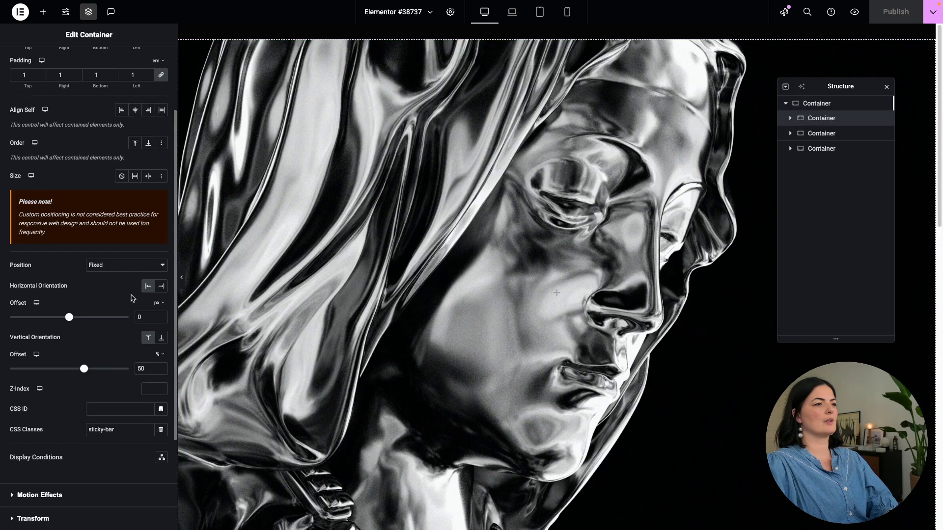
pyautogui.click(154, 381)
pyautogui.write('3')
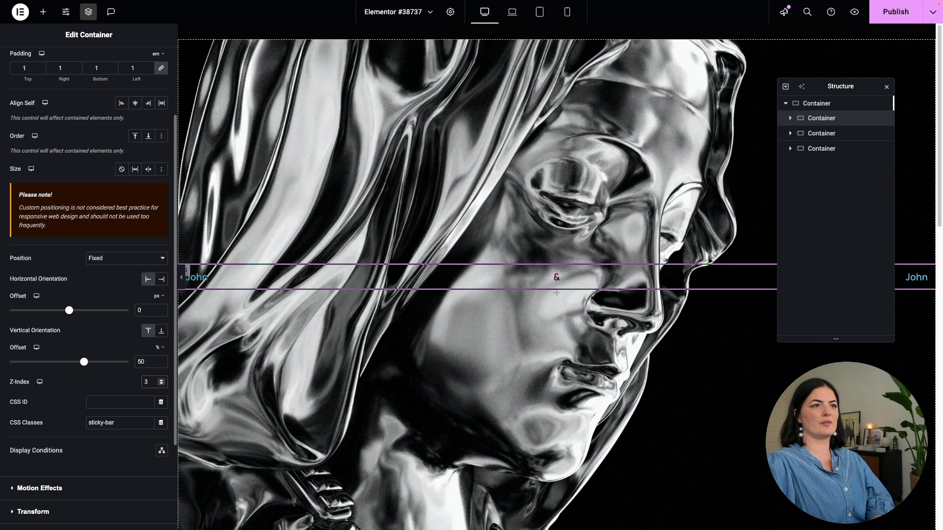
pyautogui.scroll(-4, 572, 339)
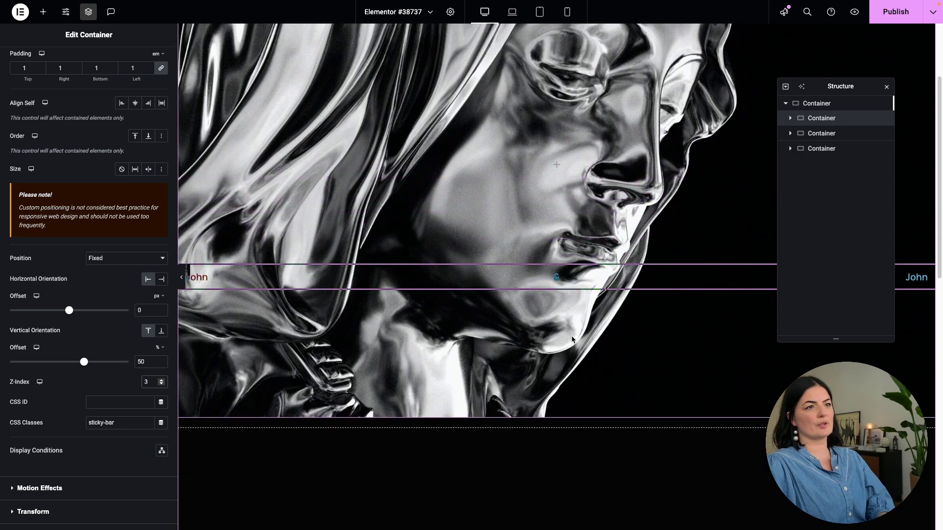
pyautogui.scroll(4, 572, 338)
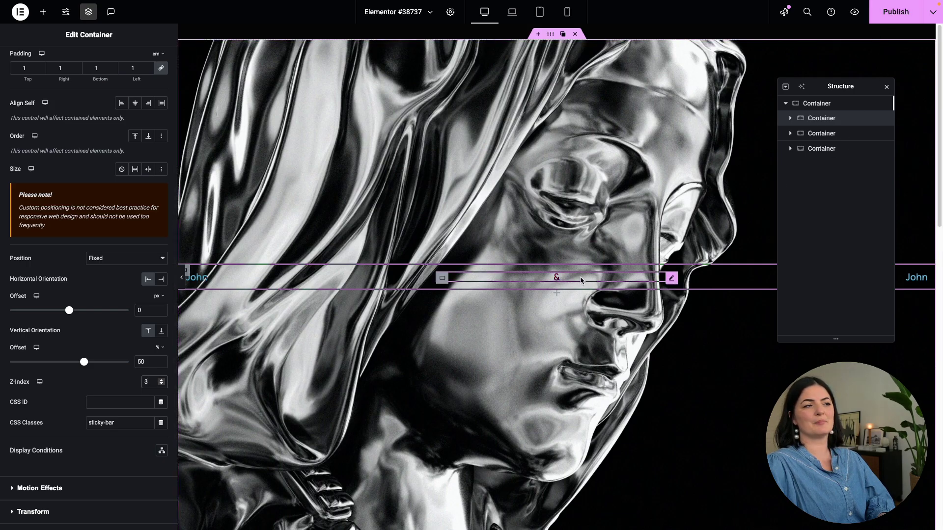
pyautogui.click(879, 19)
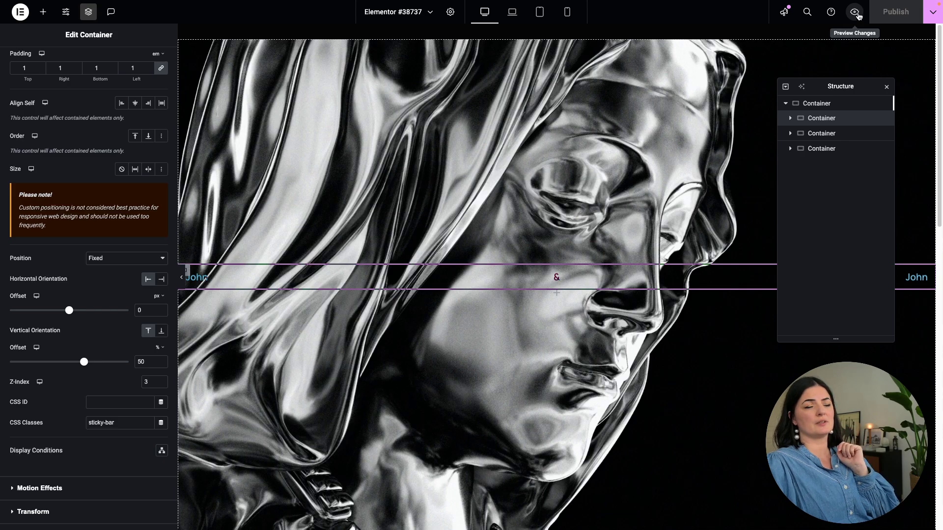
pyautogui.click(855, 11)
pyautogui.scroll(-8, 764, 278)
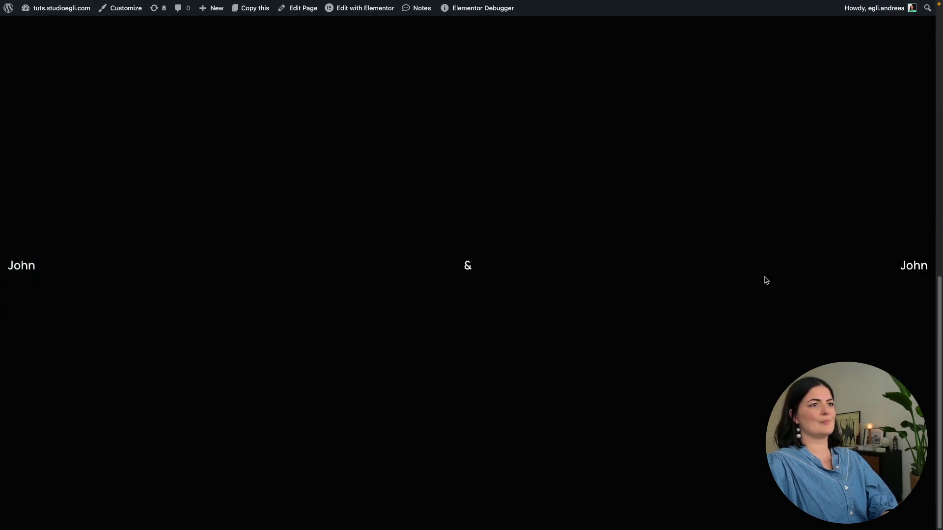
pyautogui.hotkey('ctrl', 'w')
pyautogui.scroll(-5, 461, 172)
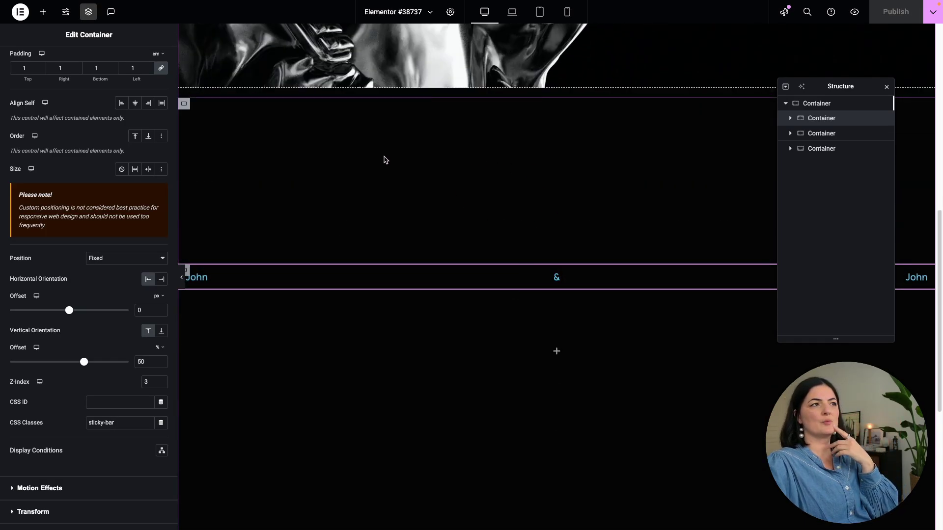
pyautogui.click(185, 104)
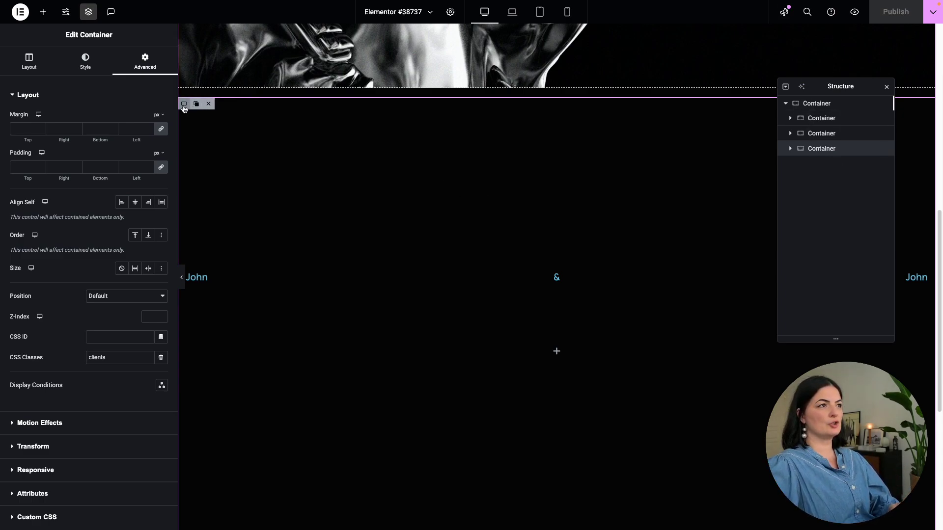
# Nest a container in the clients section and drop an Image widget into it
pyautogui.click(43, 11)
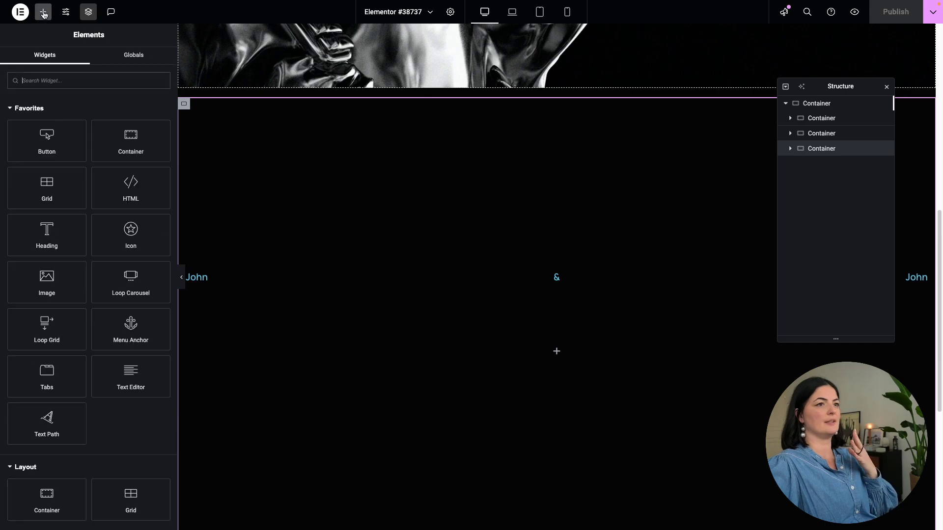
pyautogui.click(133, 147)
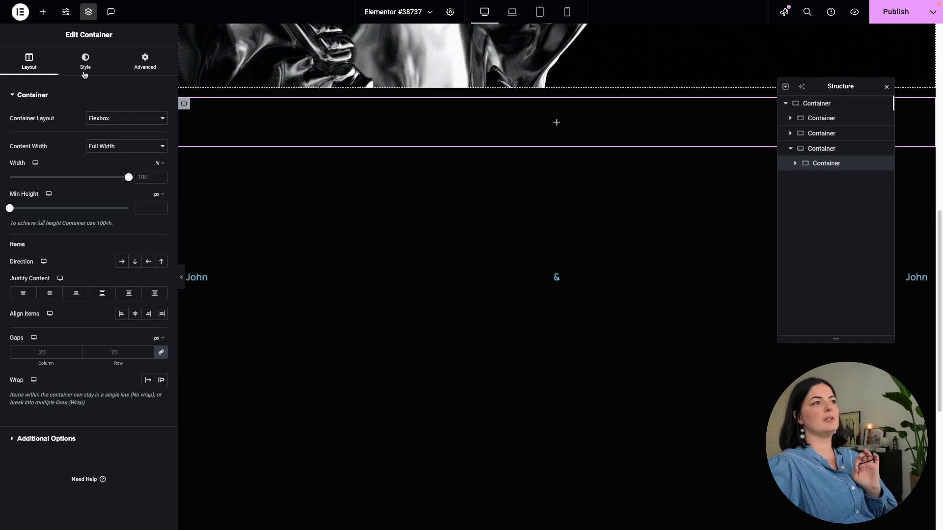
pyautogui.click(43, 11)
pyautogui.click(827, 164)
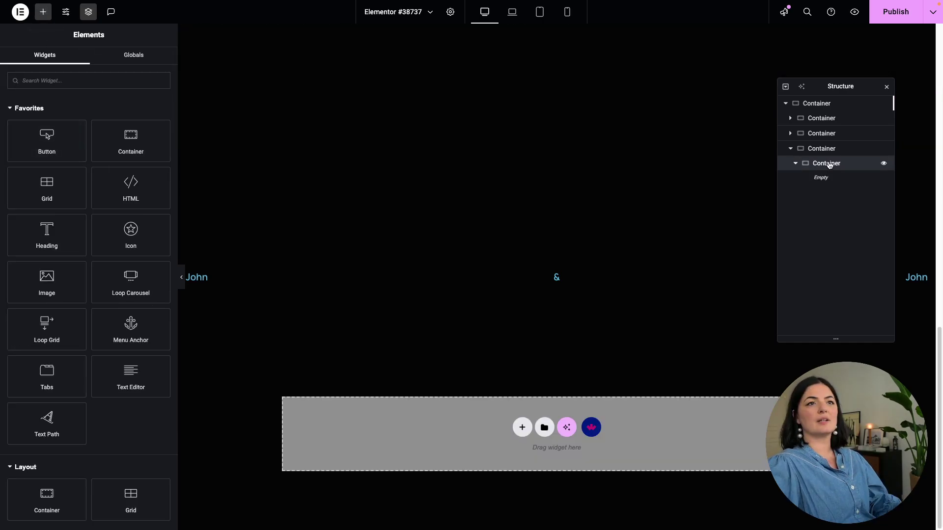
pyautogui.click(43, 11)
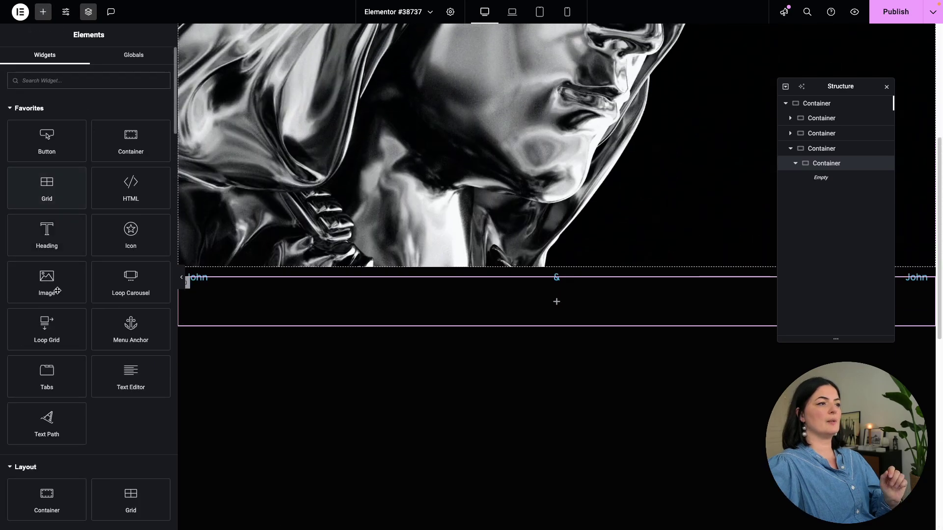
pyautogui.click(55, 281)
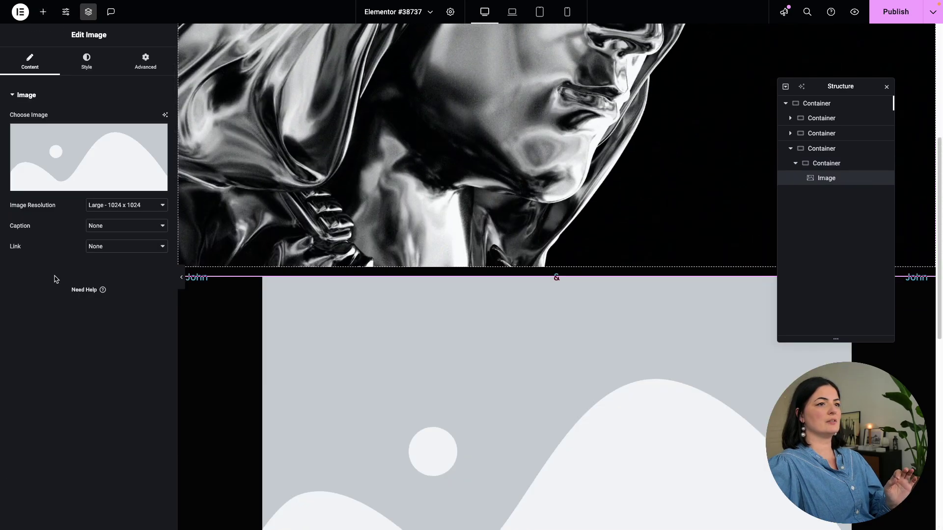
pyautogui.click(84, 170)
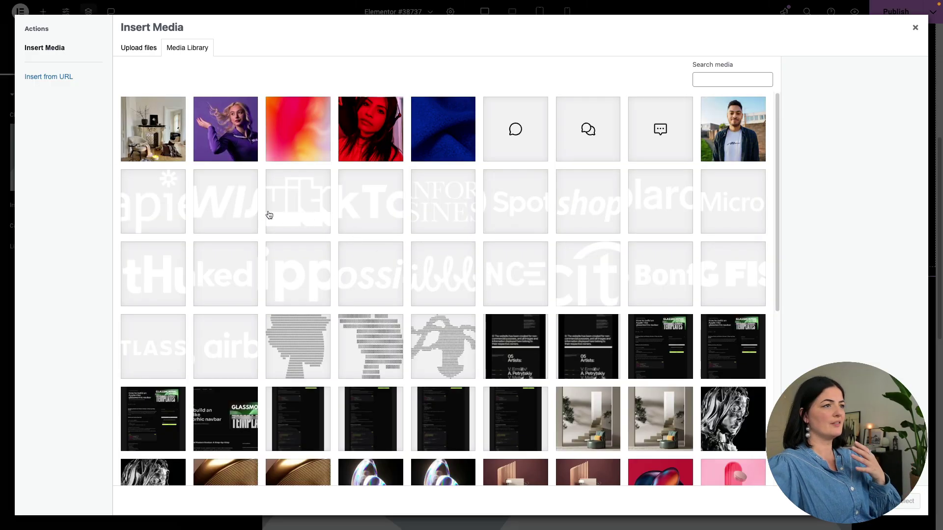
# Insert the white Wise logo into the image and centre the logos across the row
pyautogui.click(229, 213)
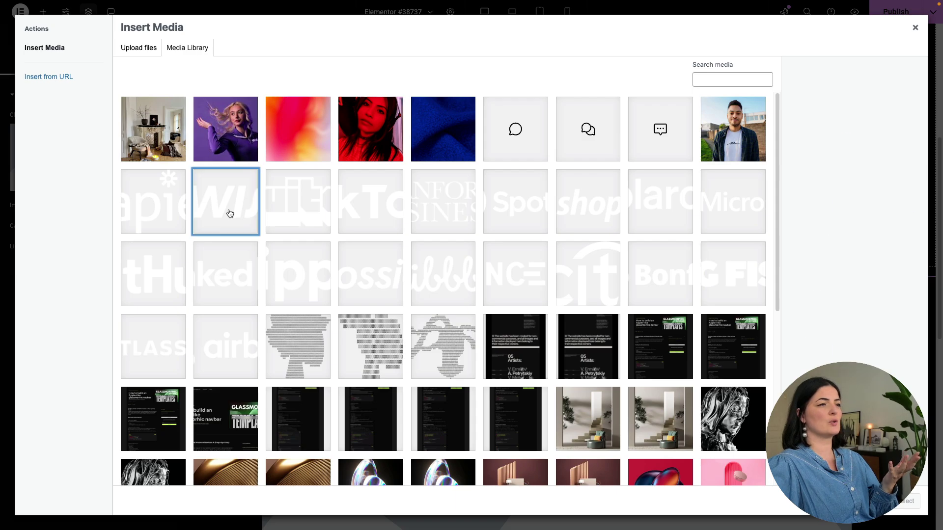
pyautogui.click(919, 500)
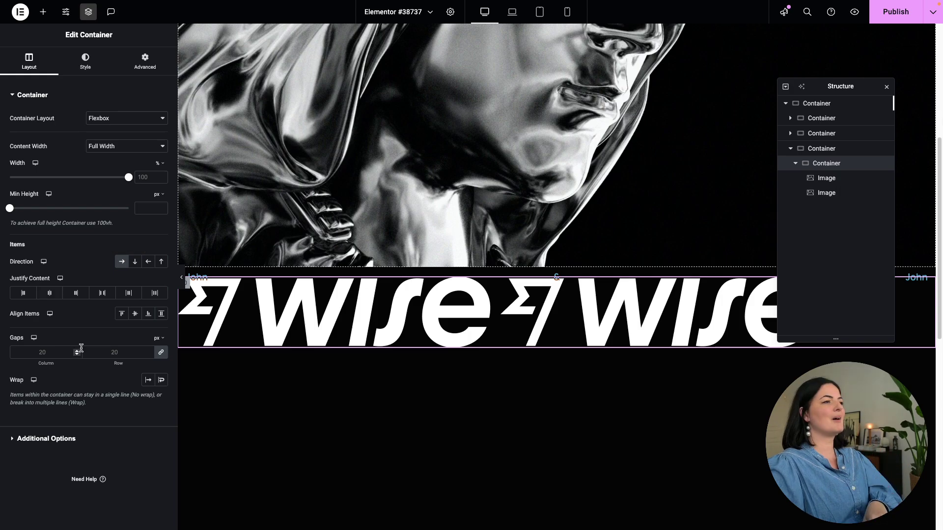
pyautogui.click(50, 294)
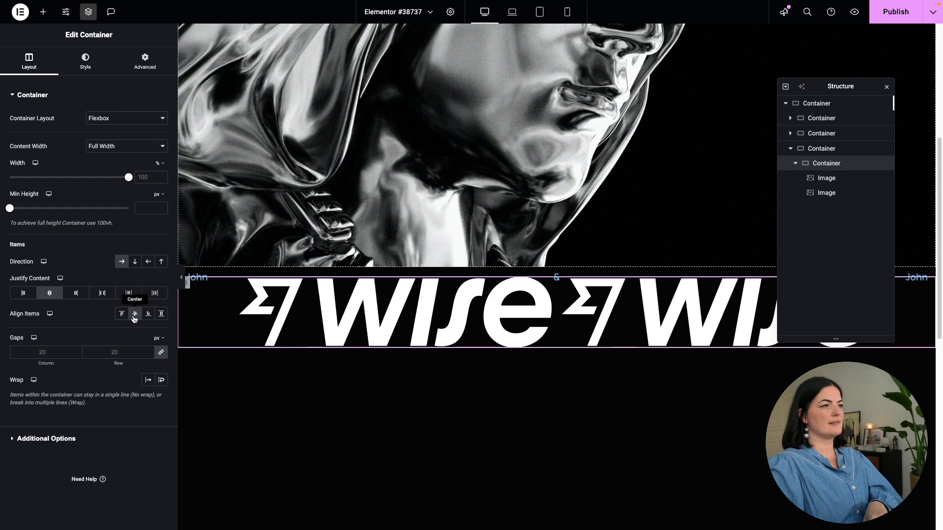
pyautogui.click(145, 62)
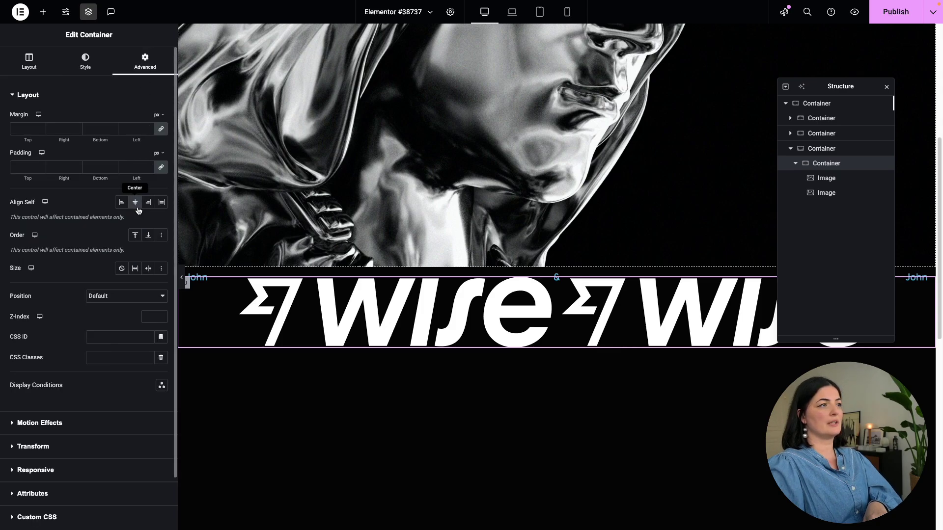
pyautogui.click(374, 315)
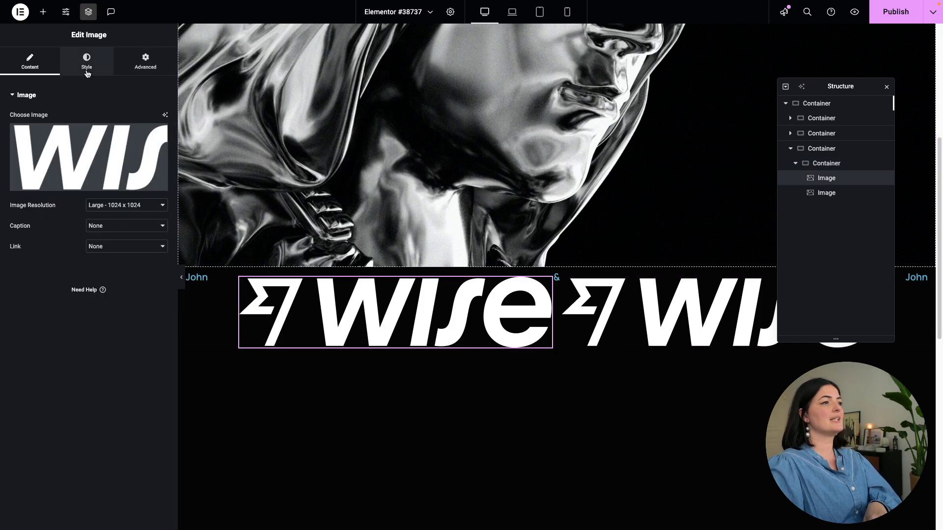
# Set the first Wise logo's width and max width to 25%
pyautogui.click(87, 72)
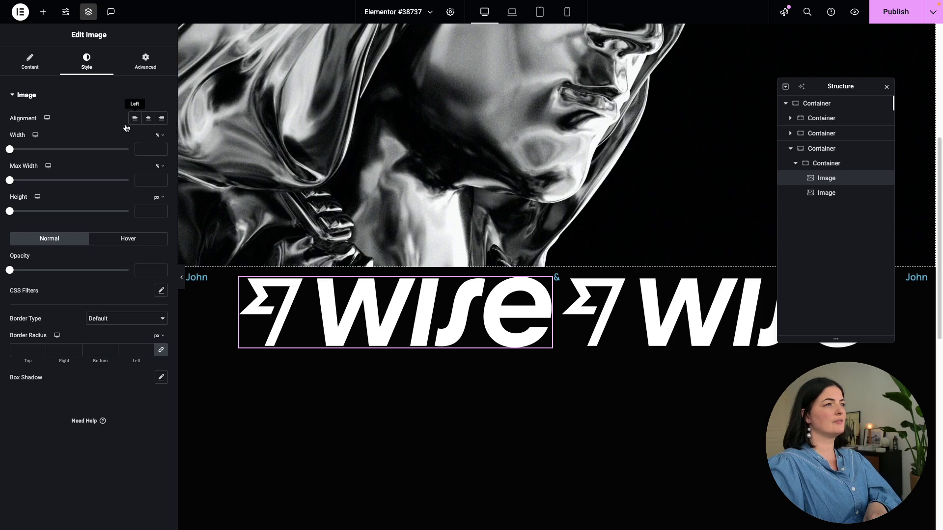
pyautogui.click(39, 149)
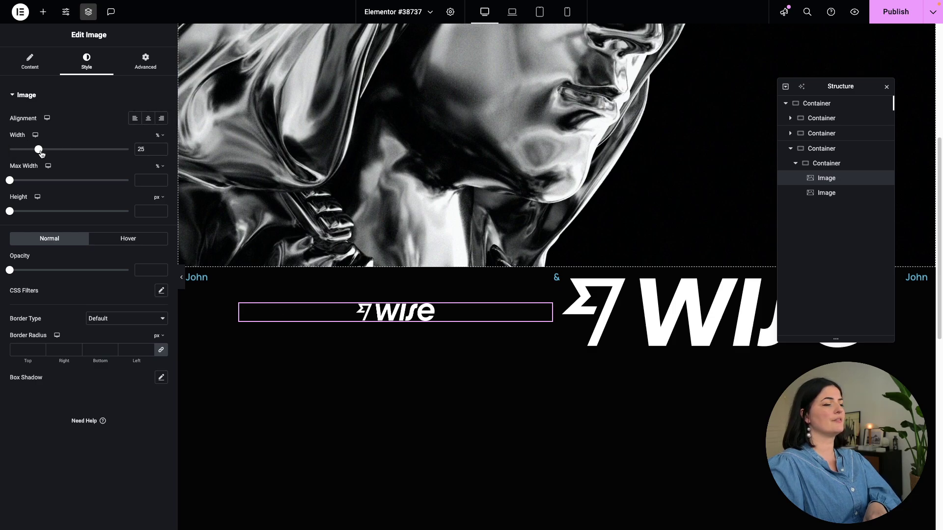
pyautogui.click(162, 180)
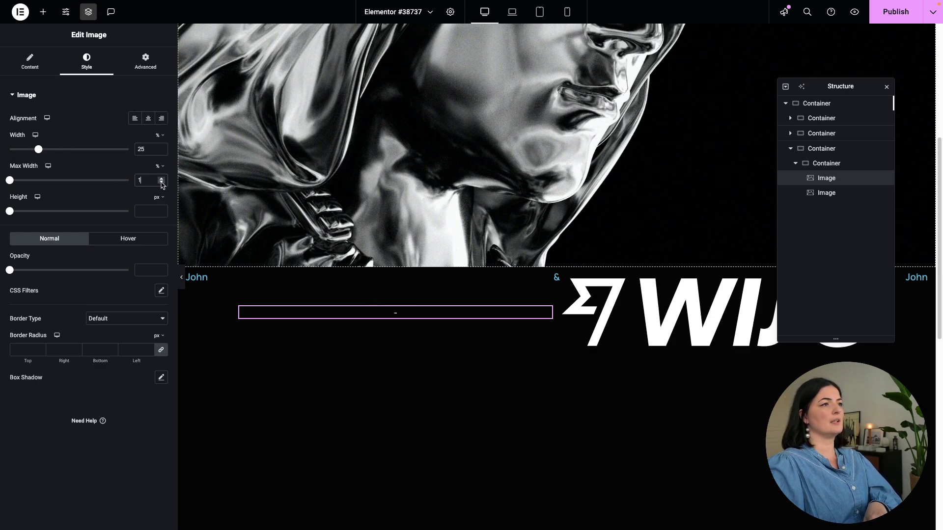
pyautogui.doubleClick(142, 179)
pyautogui.write('25')
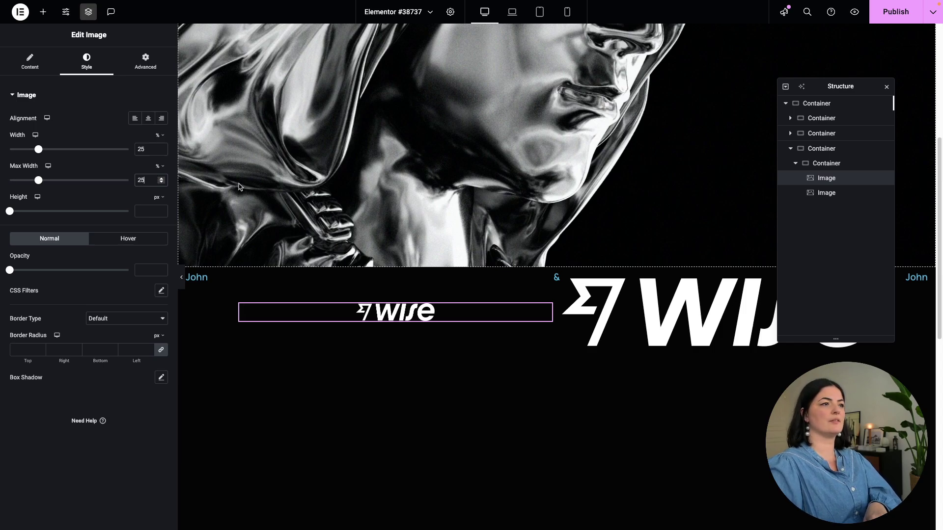
# Give the logo a 50% height and Cover object fit
pyautogui.click(157, 197)
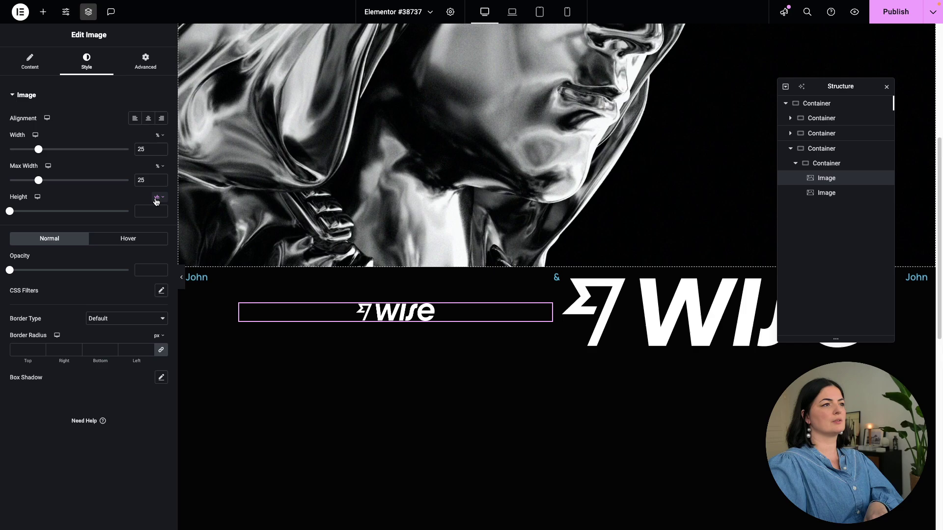
pyautogui.click(157, 197)
pyautogui.click(159, 213)
pyautogui.write('50')
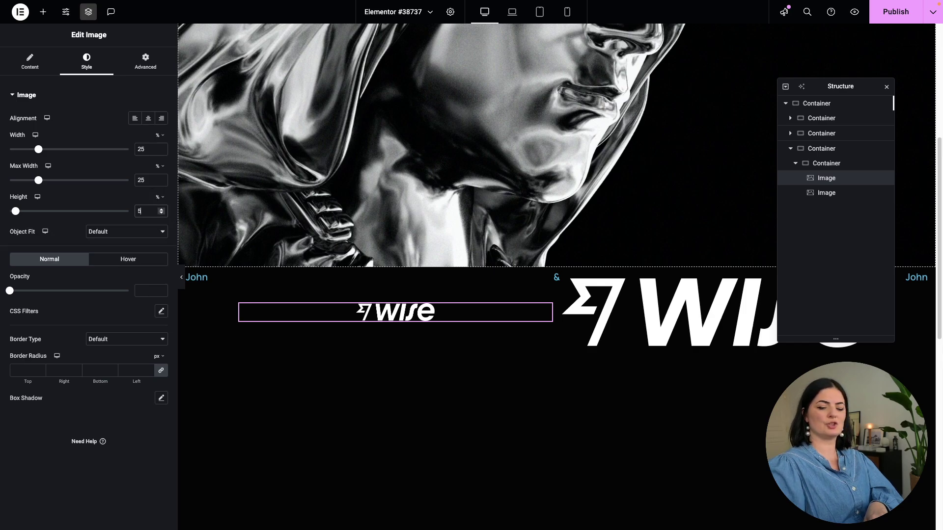
pyautogui.click(131, 233)
pyautogui.click(120, 255)
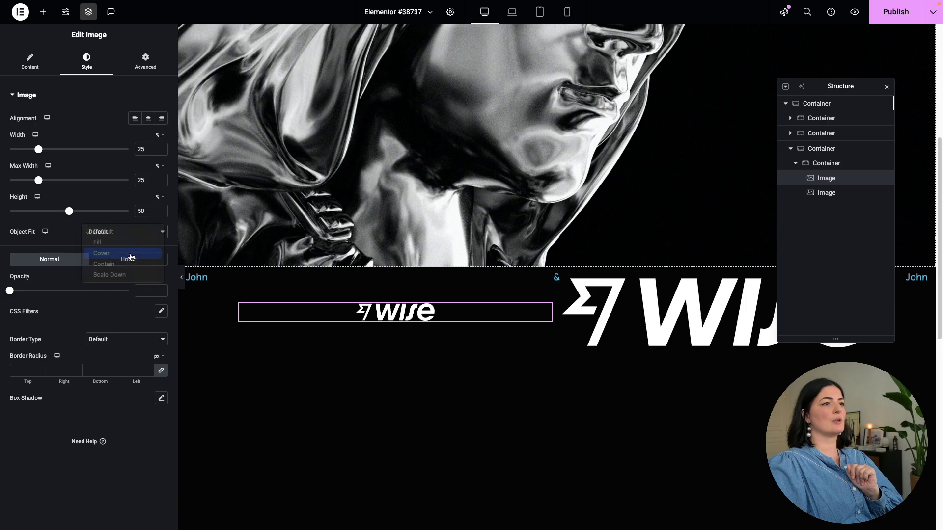
pyautogui.click(129, 232)
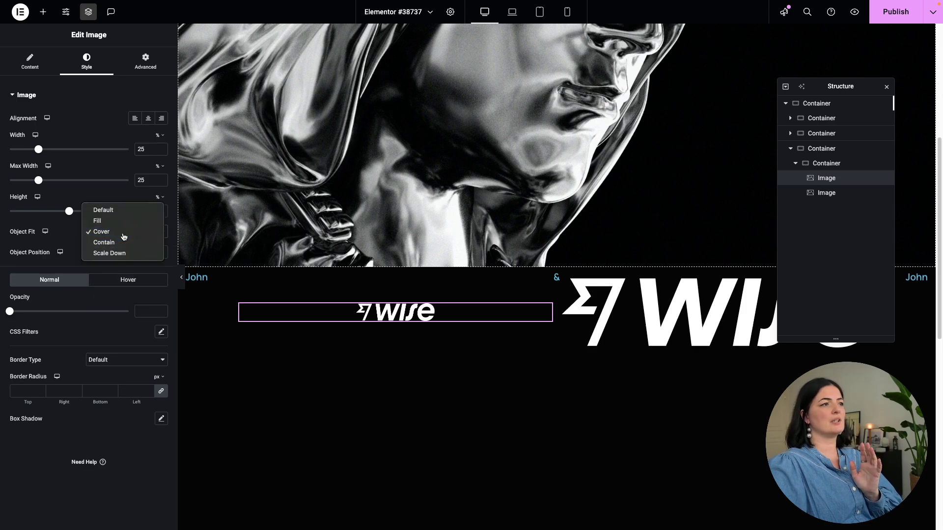
pyautogui.click(122, 242)
# Set the logo's Align Self to Center and its alignment to Right
pyautogui.click(146, 62)
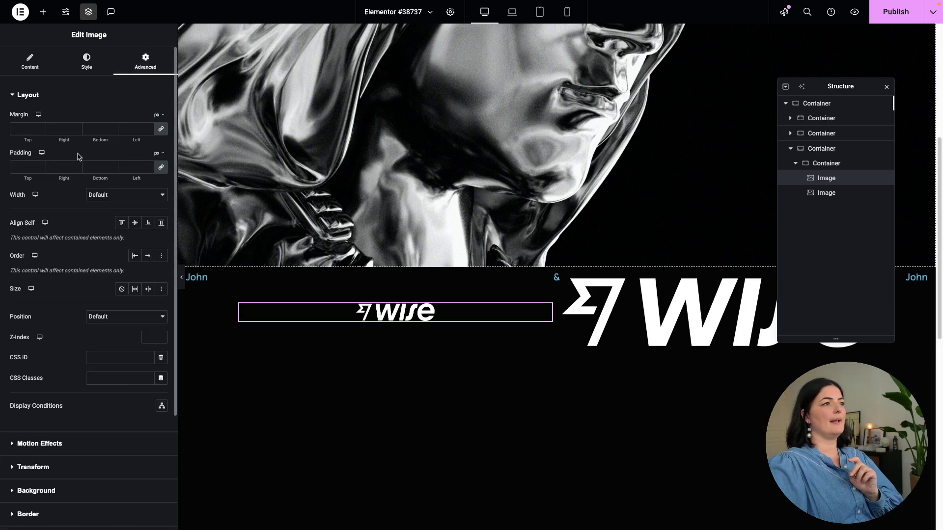
pyautogui.click(136, 223)
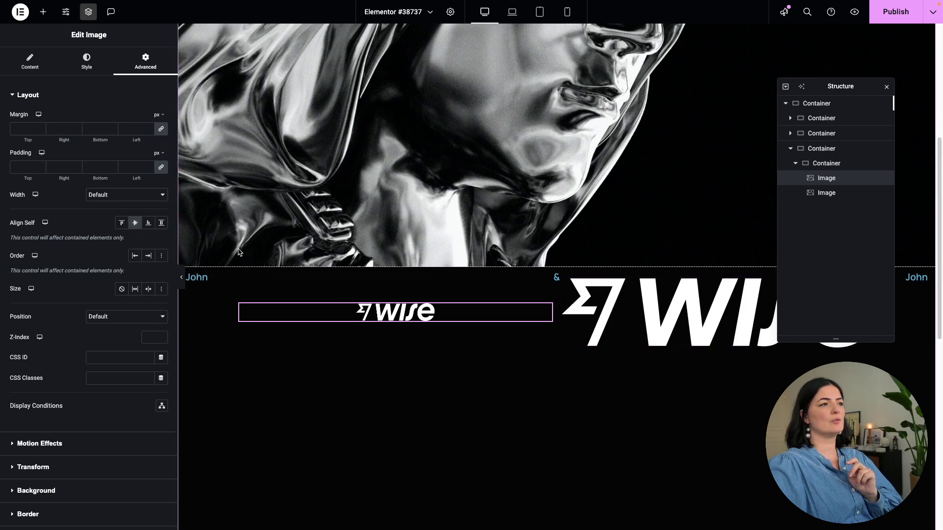
pyautogui.click(53, 68)
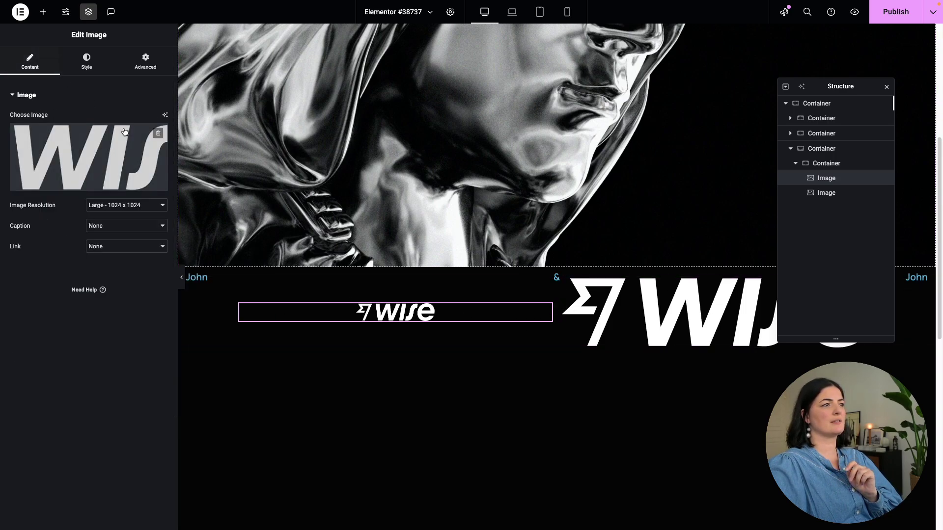
pyautogui.click(86, 63)
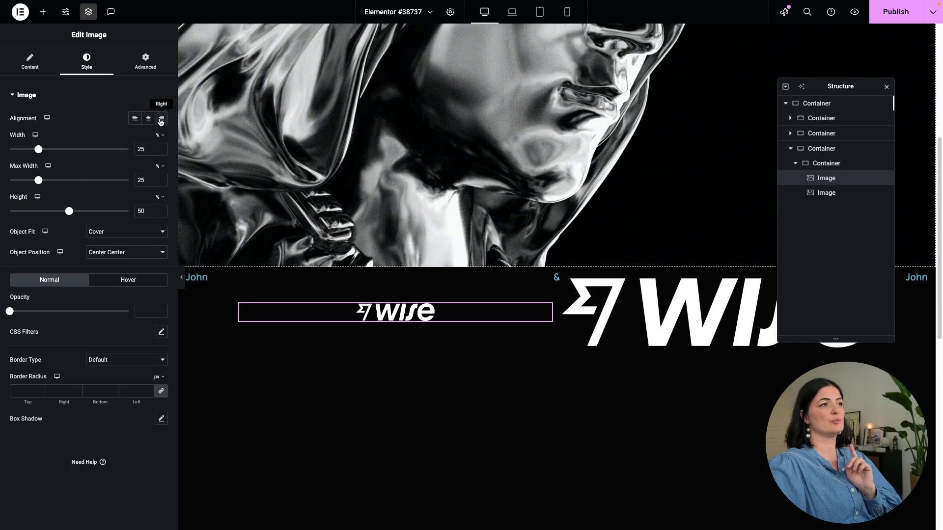
pyautogui.click(160, 120)
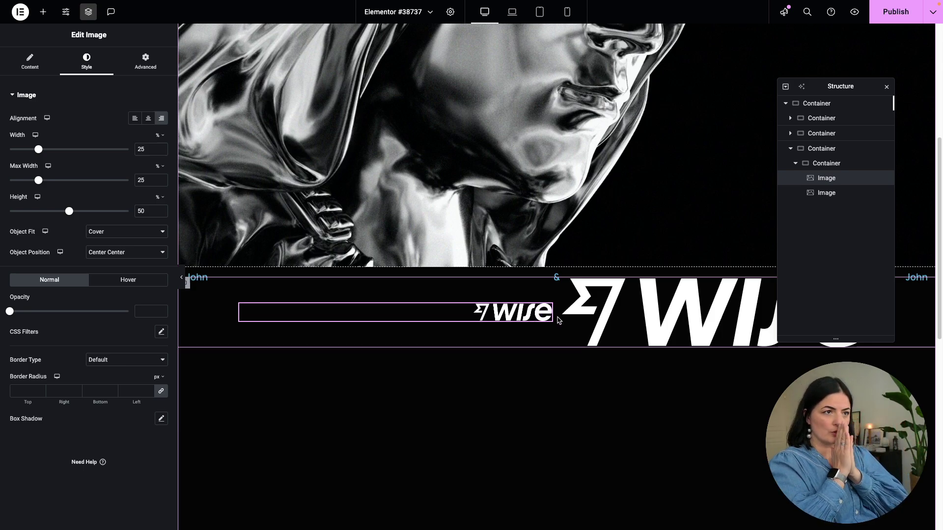
# Copy the small Wise logo's settings so they can go onto the large logo
pyautogui.moveTo(833, 79); pyautogui.dragTo(841, 365)
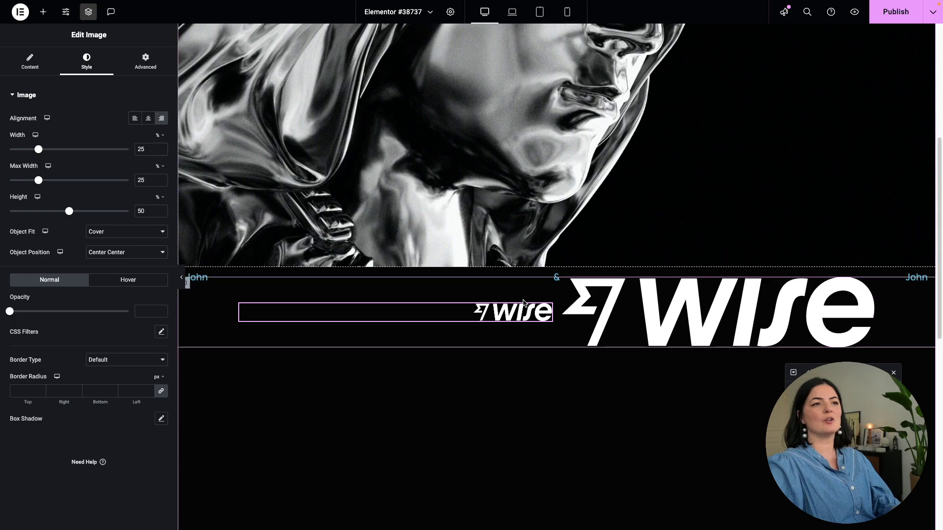
pyautogui.rightClick(547, 307)
pyautogui.click(570, 342)
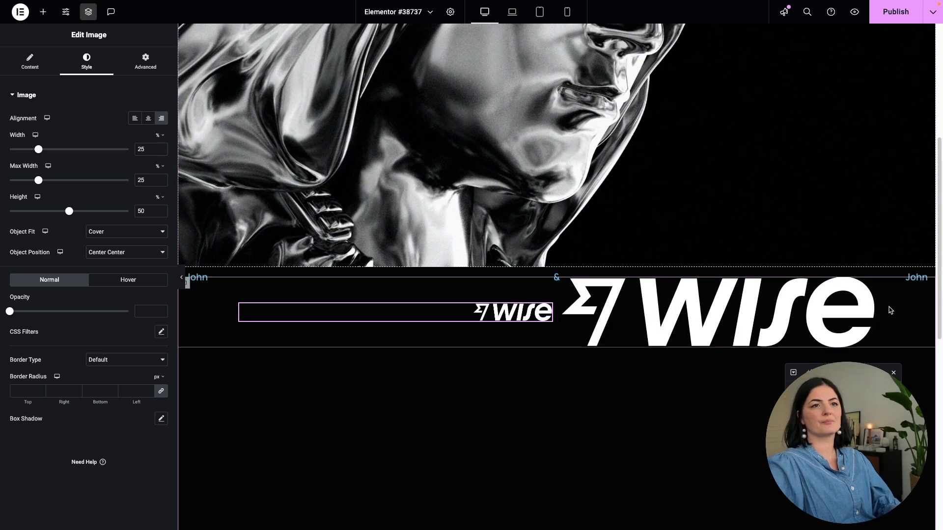
pyautogui.rightClick(870, 290)
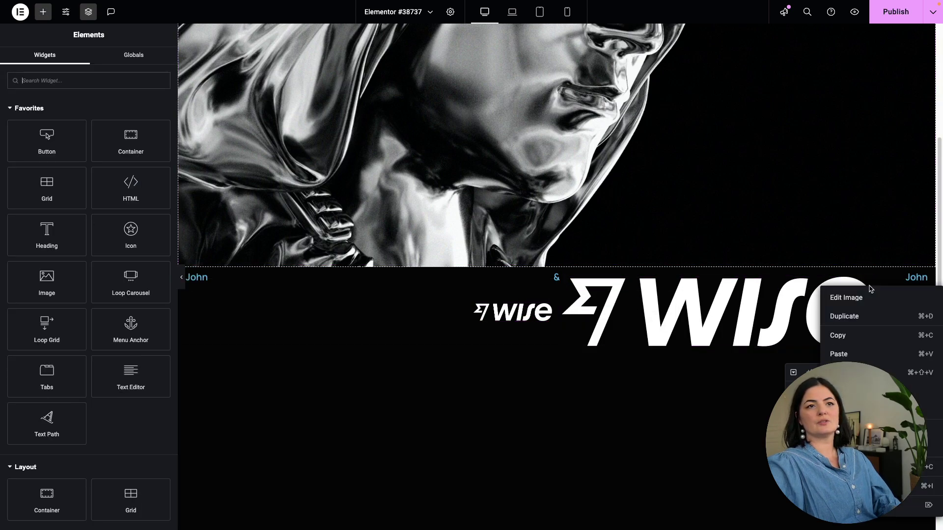
# Paste the small logo's style onto the right logo and align it left
pyautogui.click(866, 373)
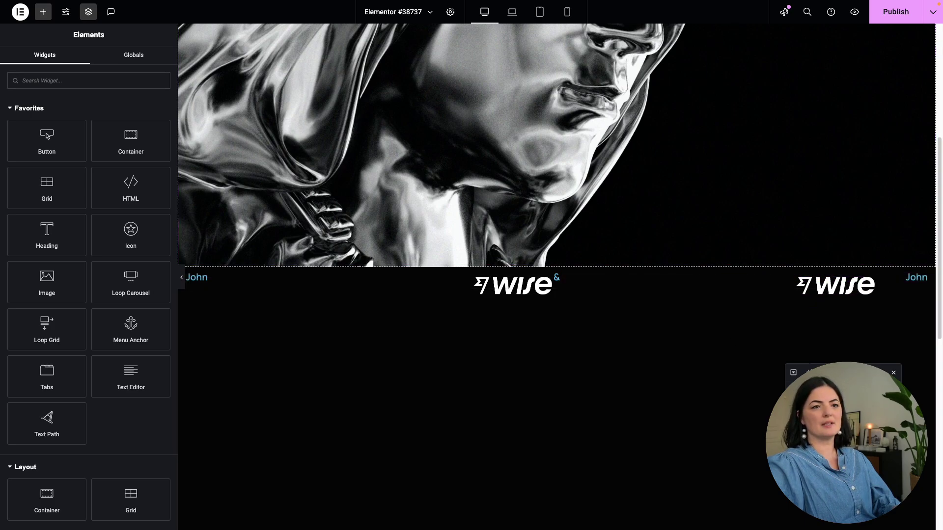
pyautogui.click(93, 65)
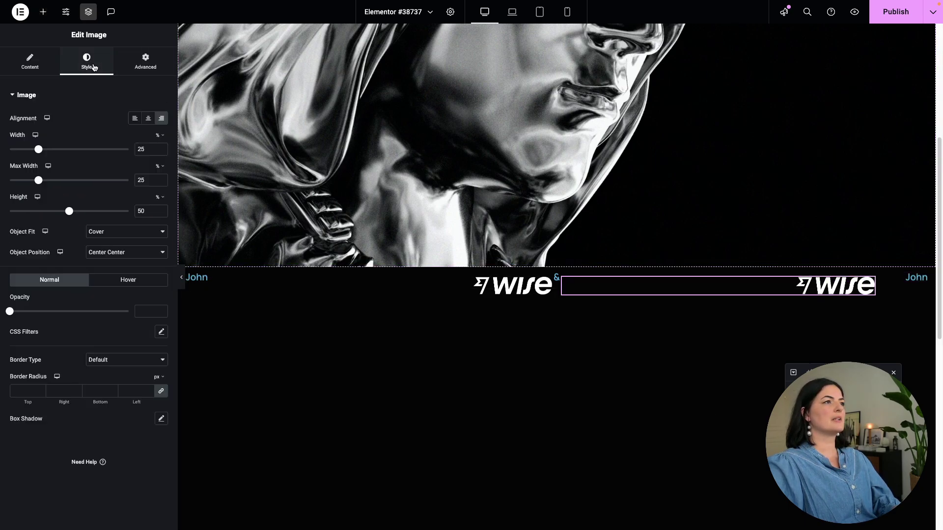
pyautogui.click(136, 119)
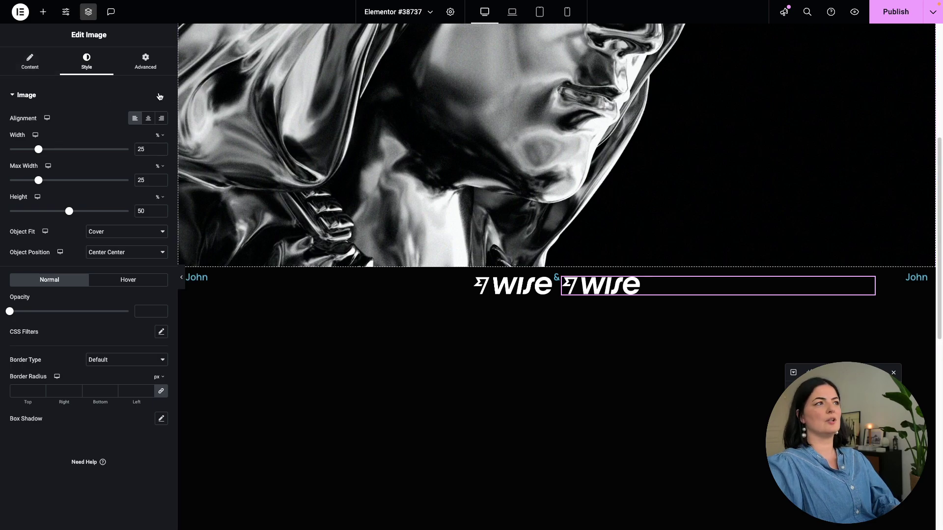
# Replace the right Wise logo with the white Concert Finance logo
pyautogui.click(29, 61)
pyautogui.click(88, 158)
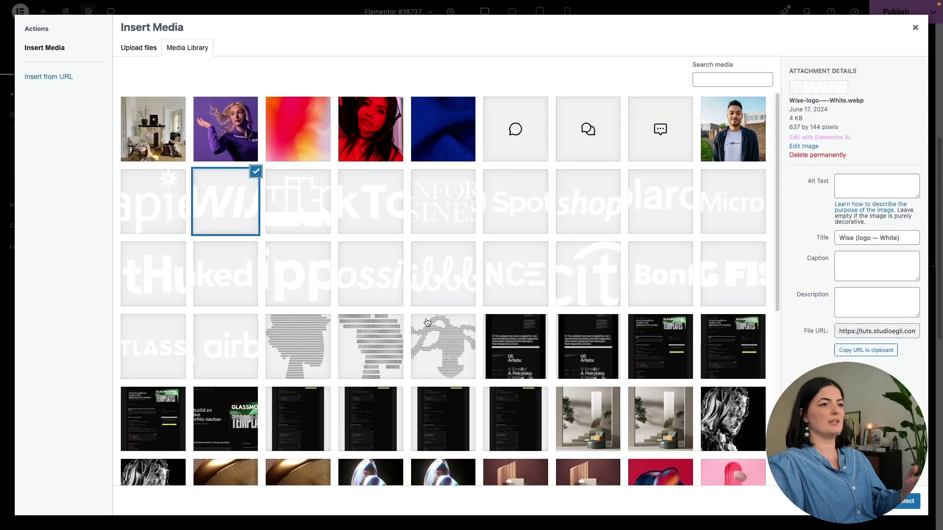
pyautogui.click(520, 274)
pyautogui.click(907, 501)
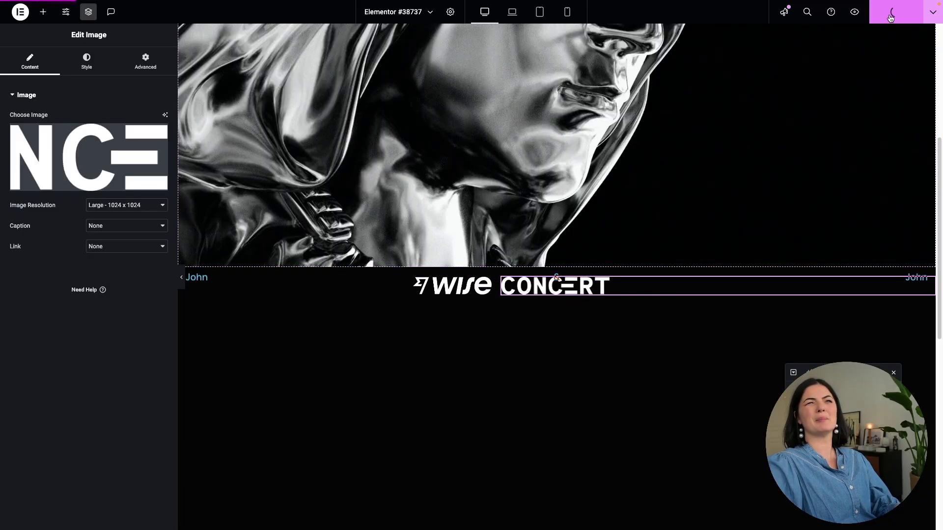
# Preview the page on the live site, scroll through it, and return to the editor
pyautogui.click(854, 12)
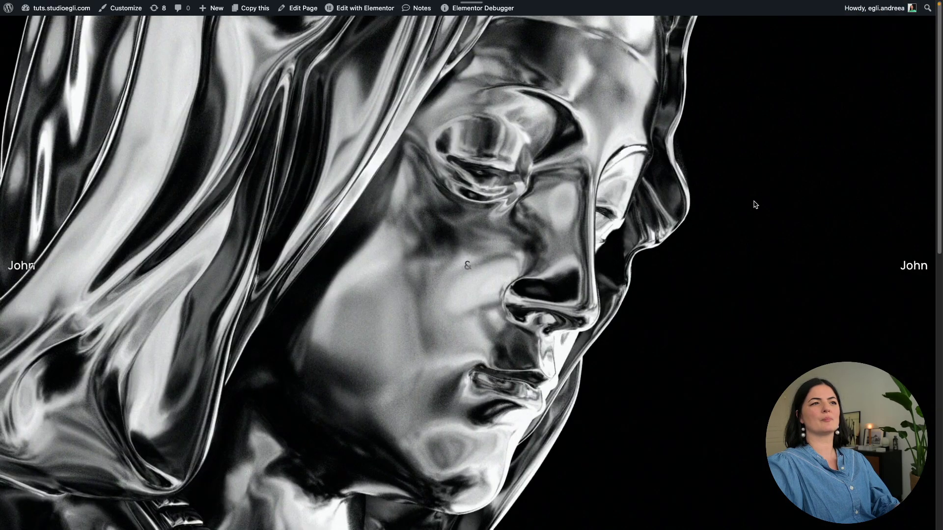
pyautogui.scroll(-10, 755, 205)
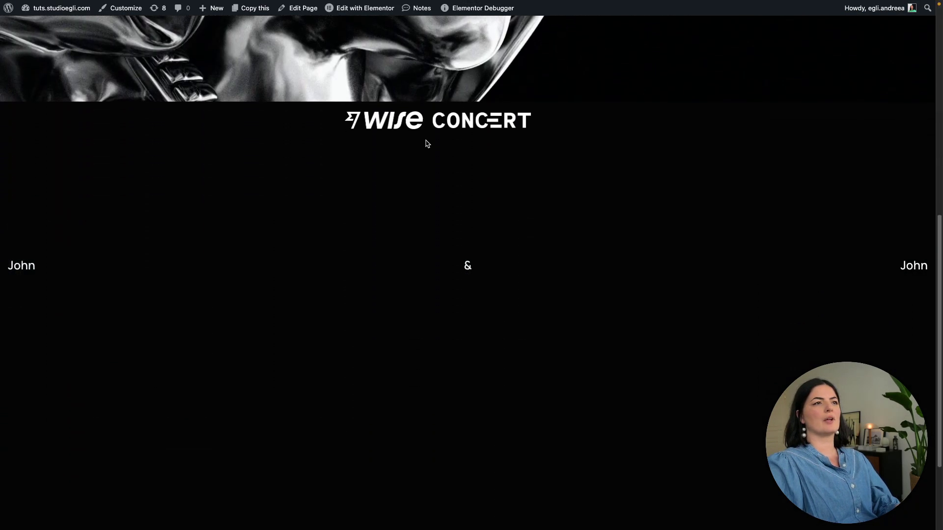
pyautogui.moveTo(1, 215)
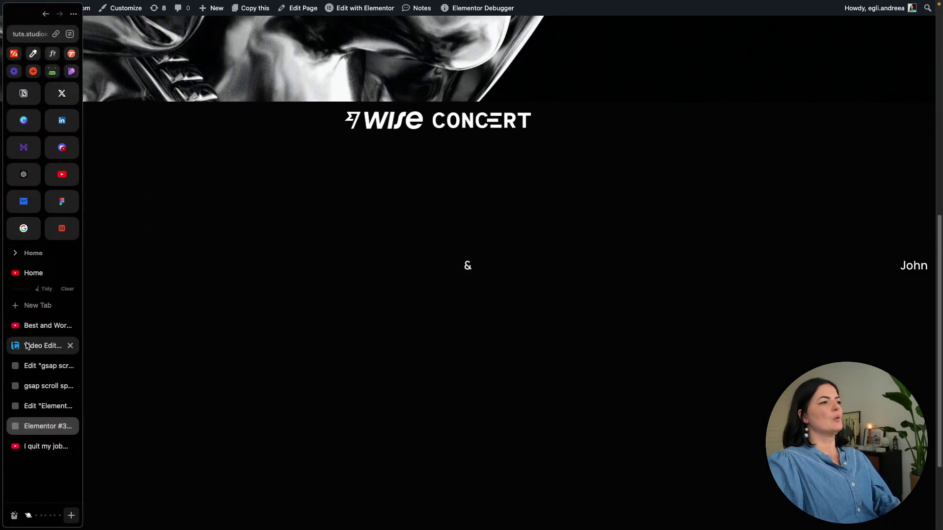
pyautogui.click(42, 406)
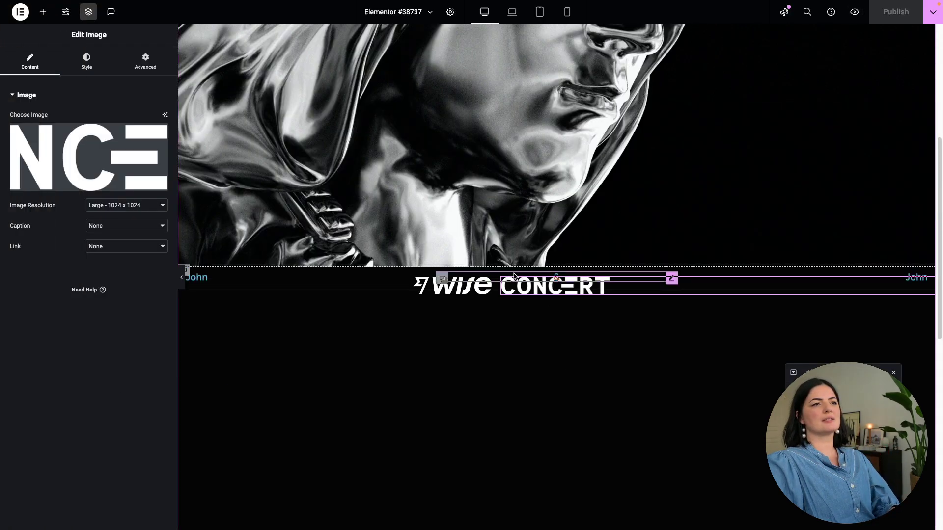
# Duplicate the WISE CONCERT logo row container from the Structure panel until six rows exist
pyautogui.click(496, 288)
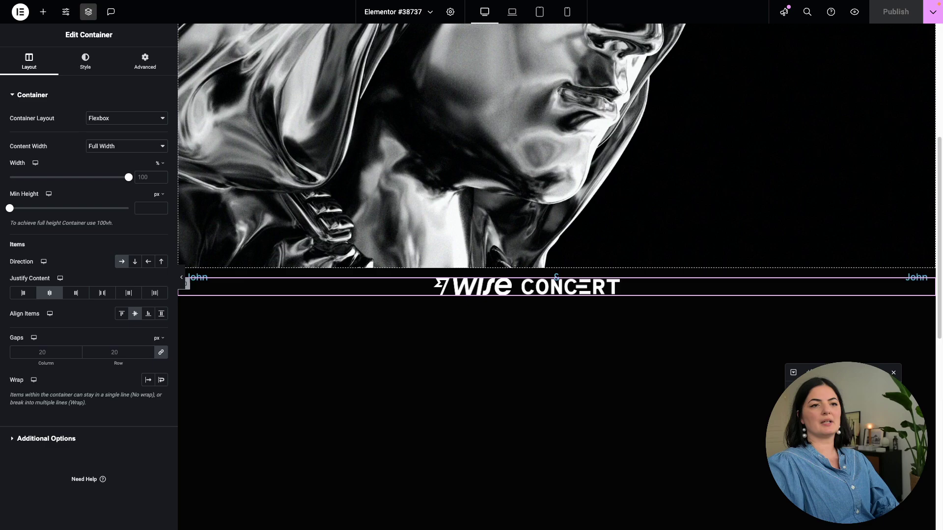
pyautogui.moveTo(840, 369); pyautogui.dragTo(841, 206)
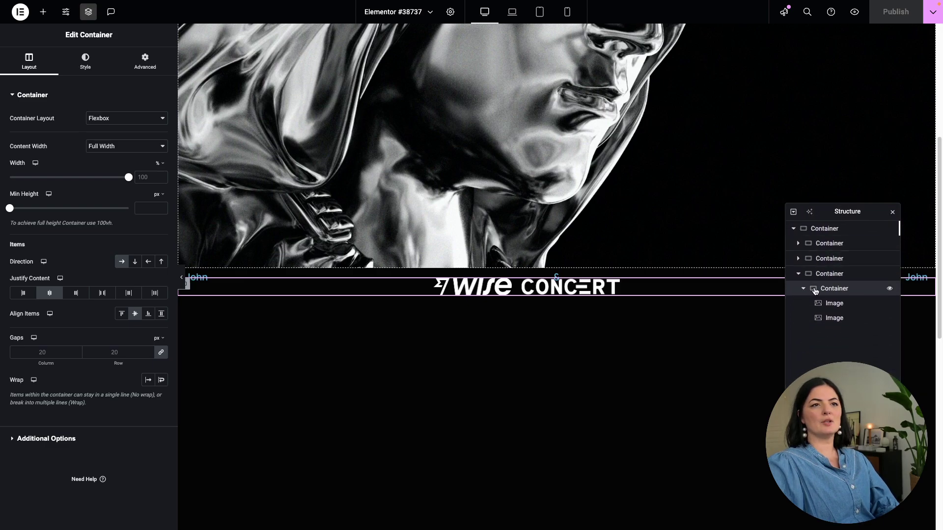
pyautogui.rightClick(829, 290)
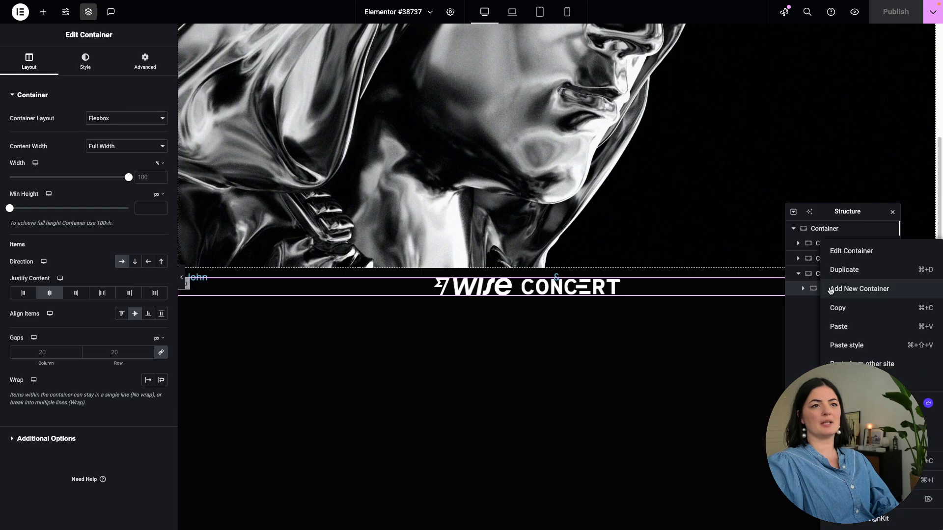
pyautogui.click(848, 270)
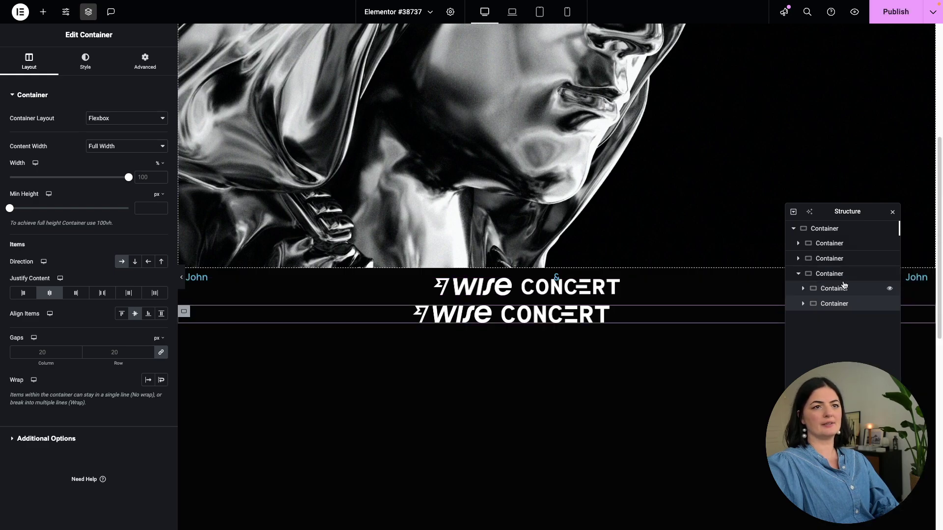
pyautogui.rightClick(828, 303)
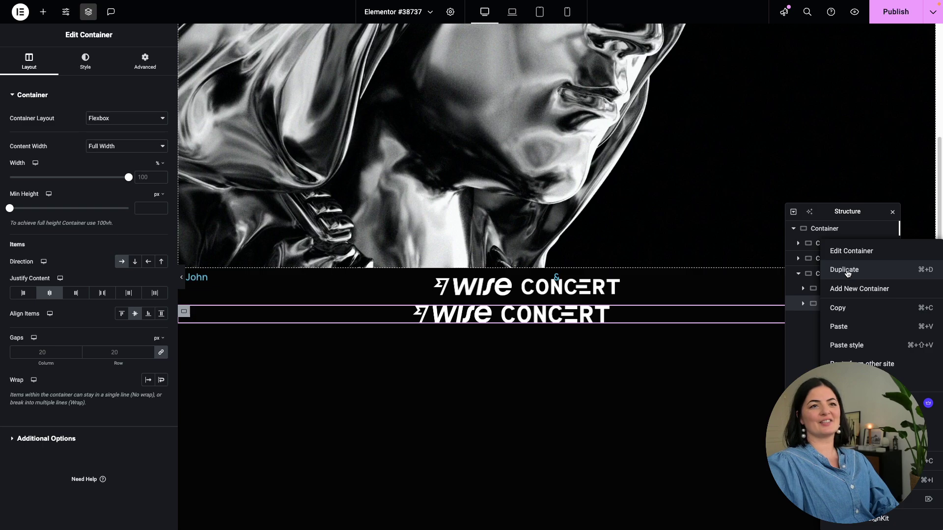
pyautogui.click(848, 271)
pyautogui.rightClick(833, 320)
pyautogui.click(845, 270)
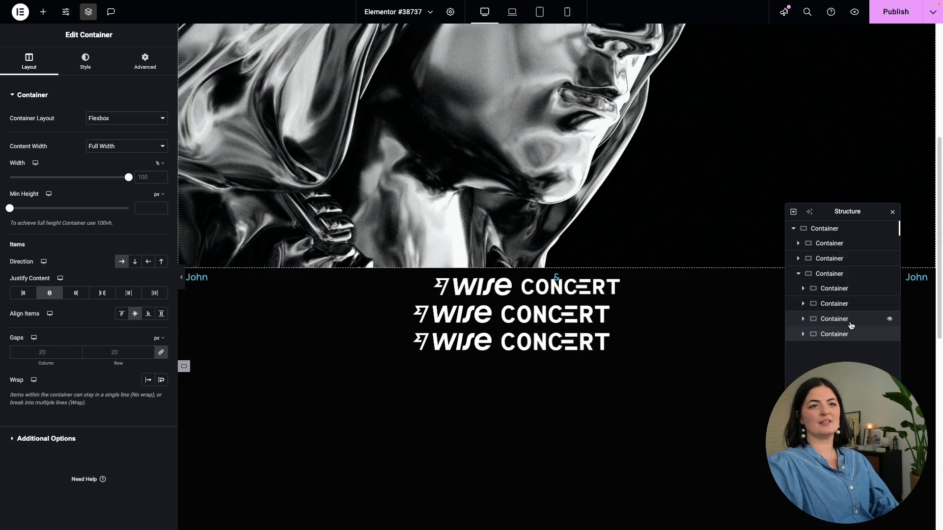
pyautogui.rightClick(839, 334)
pyautogui.click(843, 272)
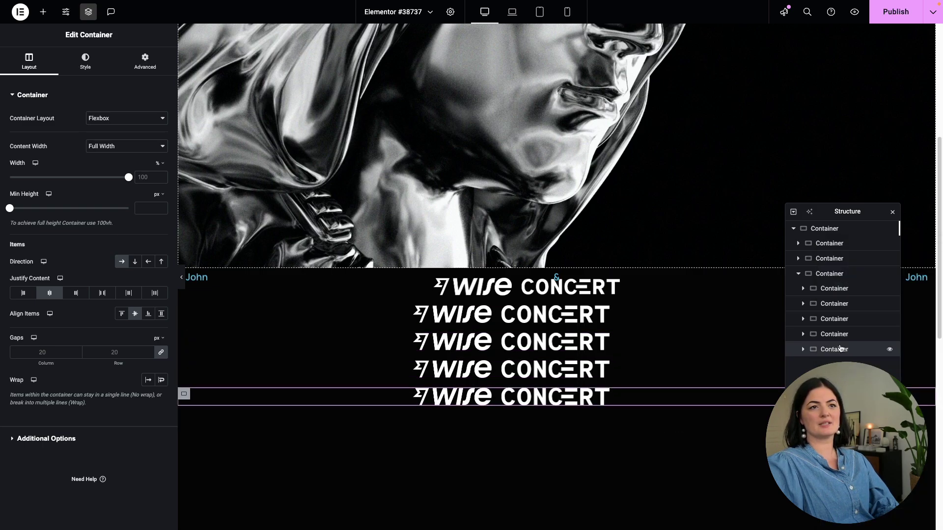
pyautogui.rightClick(841, 348)
pyautogui.click(842, 271)
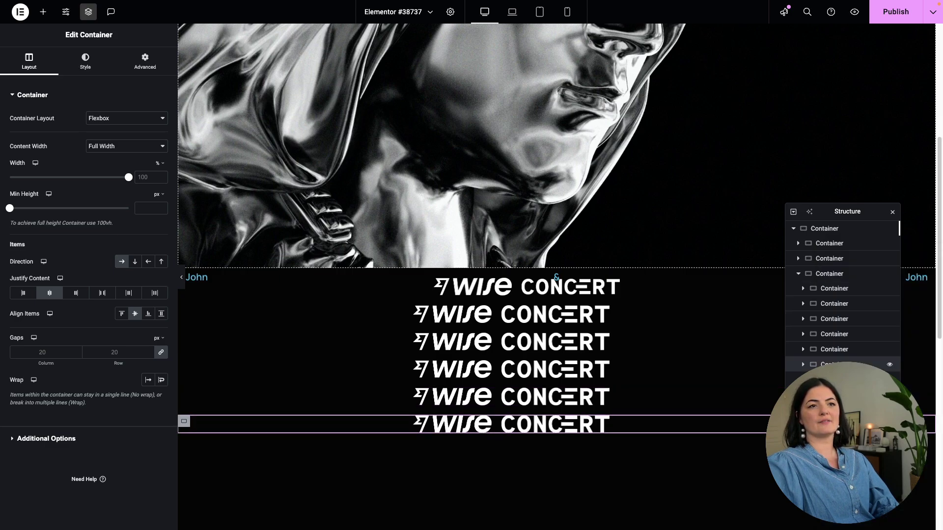
# Keep duplicating the last logo row until eleven rows are stacked
pyautogui.rightClick(830, 365)
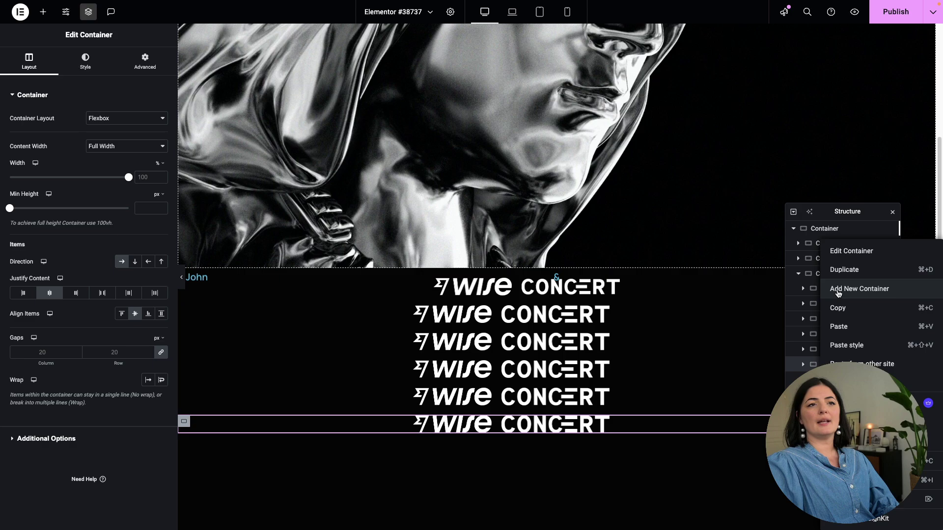
pyautogui.click(846, 270)
pyautogui.rightClick(850, 351)
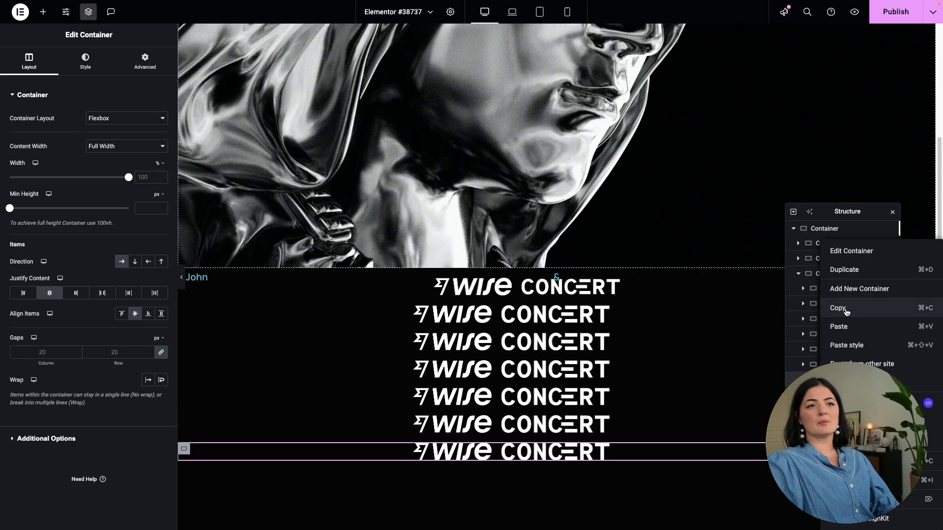
pyautogui.click(845, 270)
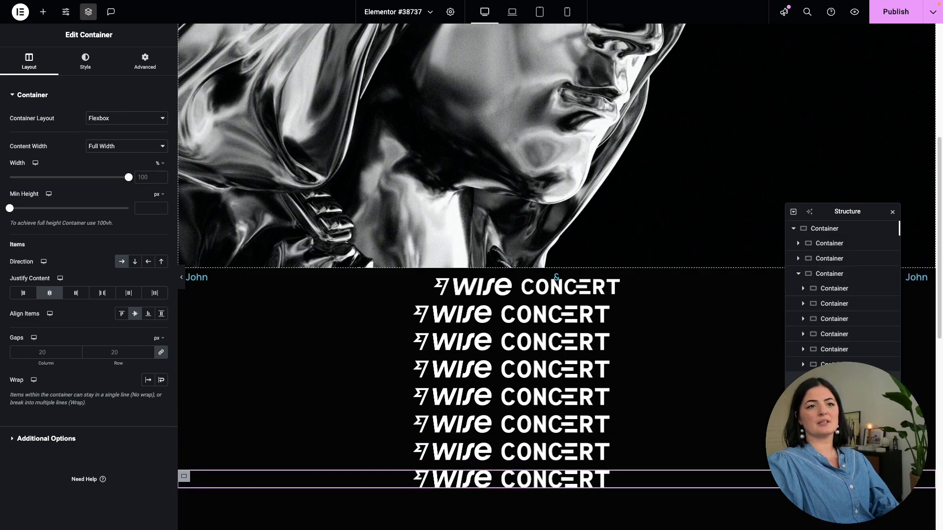
pyautogui.rightClick(821, 243)
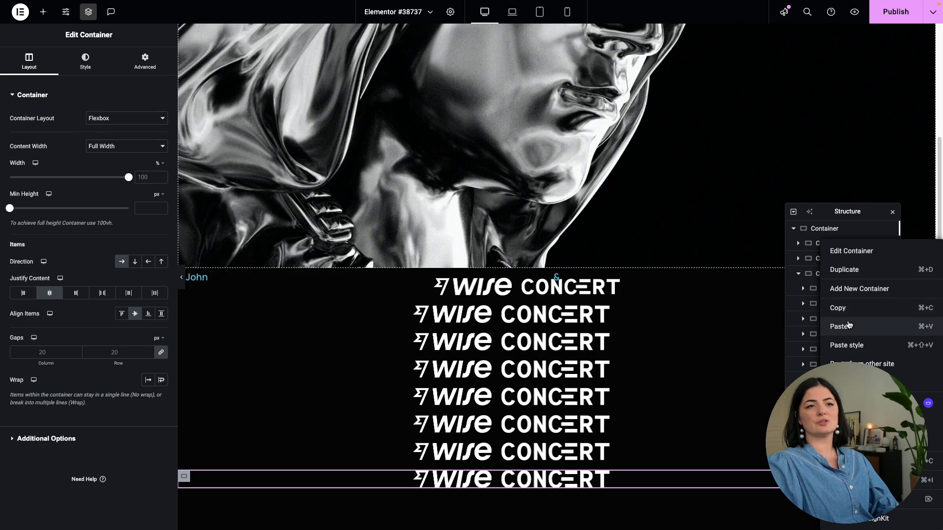
pyautogui.click(843, 270)
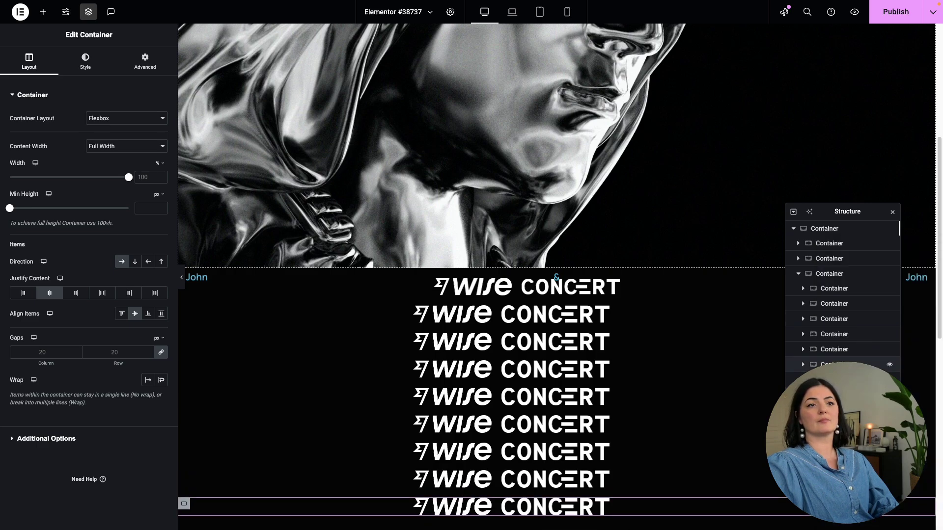
pyautogui.scroll(-3, 556, 277)
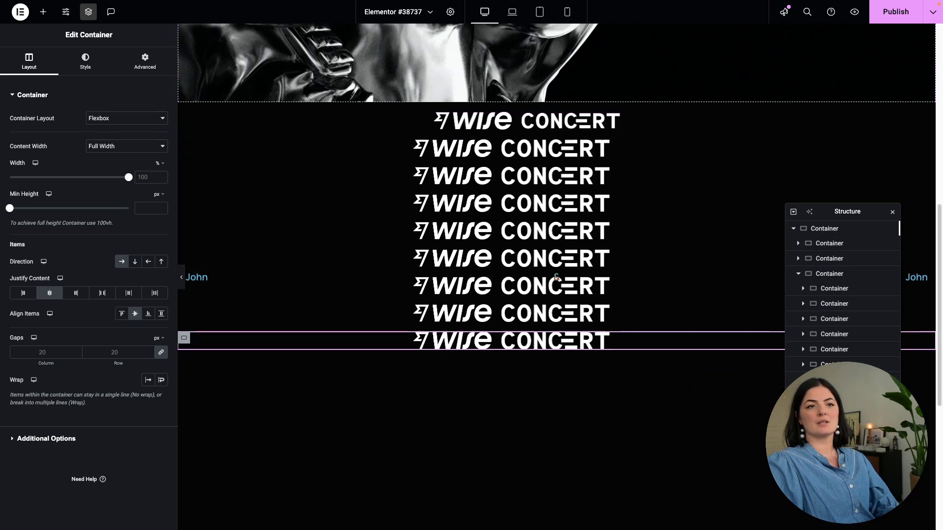
pyautogui.rightClick(821, 243)
pyautogui.click(838, 268)
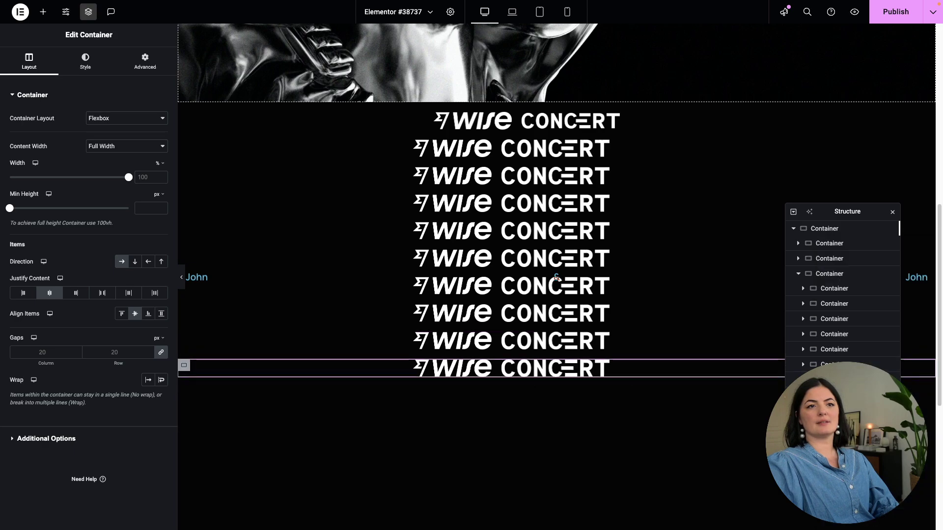
pyautogui.rightClick(821, 243)
pyautogui.click(835, 270)
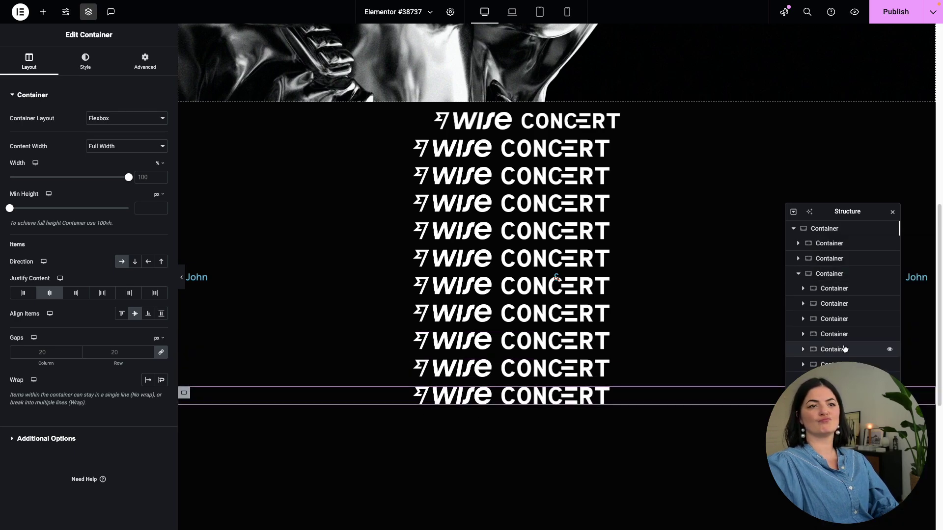
# Publish the eleven stacked logo rows and scroll through them on the live preview
pyautogui.click(882, 19)
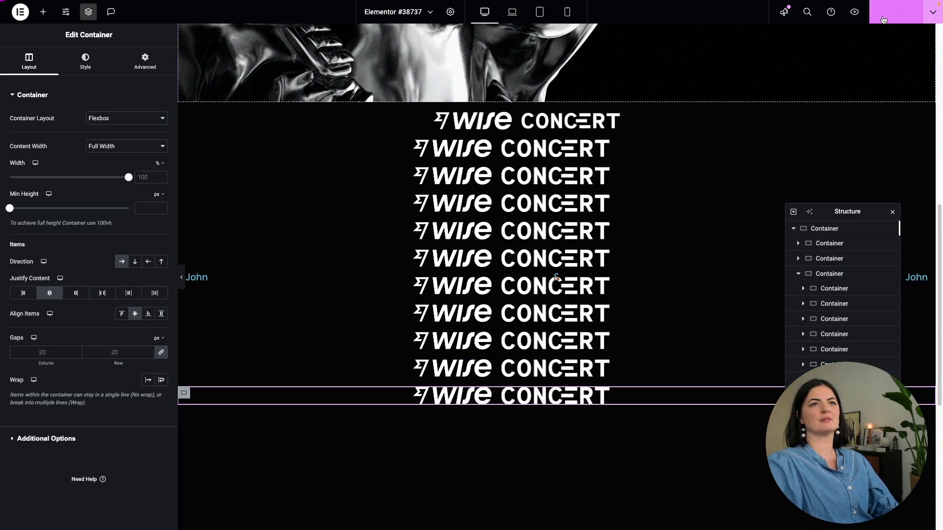
pyautogui.click(850, 18)
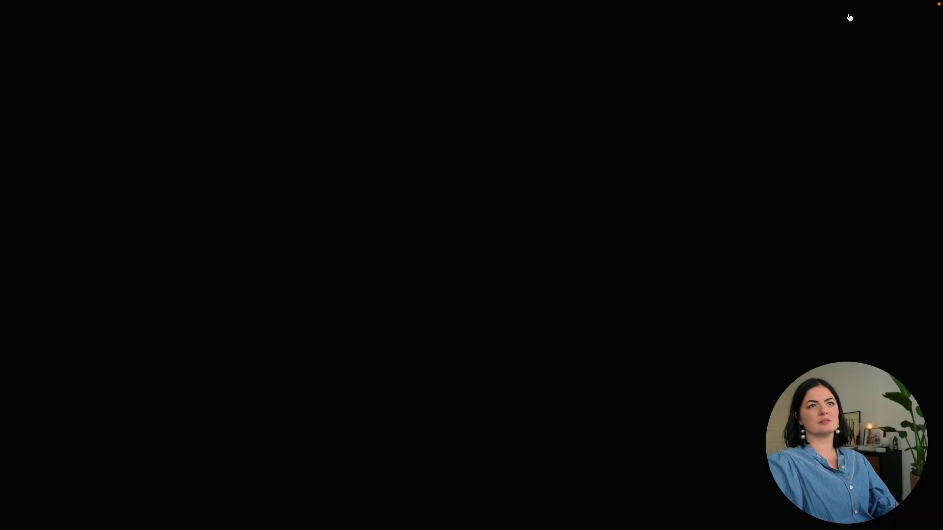
pyautogui.scroll(-10, 753, 276)
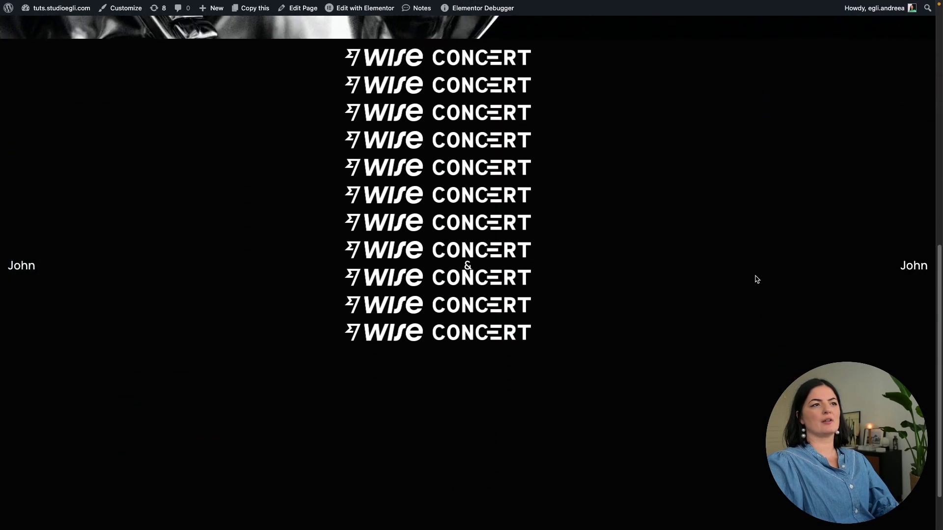
pyautogui.scroll(3, 756, 277)
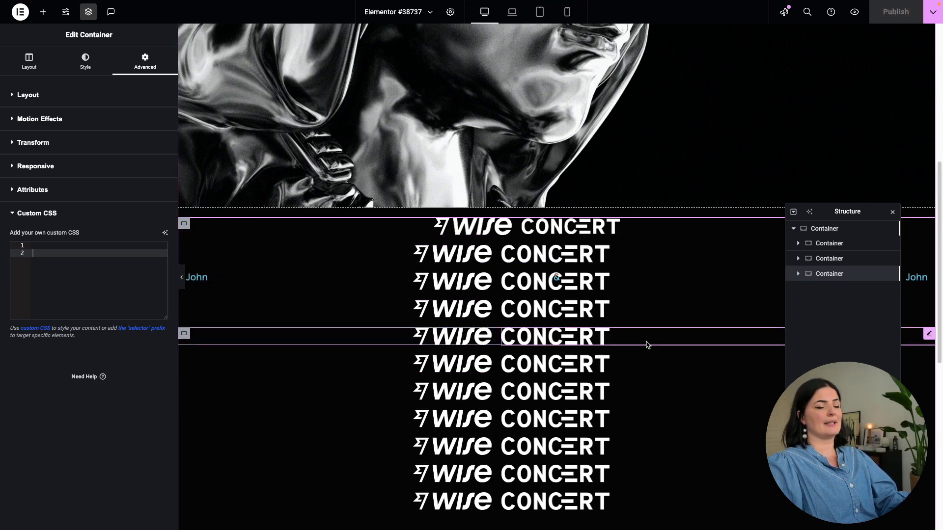
# Add a new single-column flexbox container below the outer page container
pyautogui.scroll(-8, 634, 358)
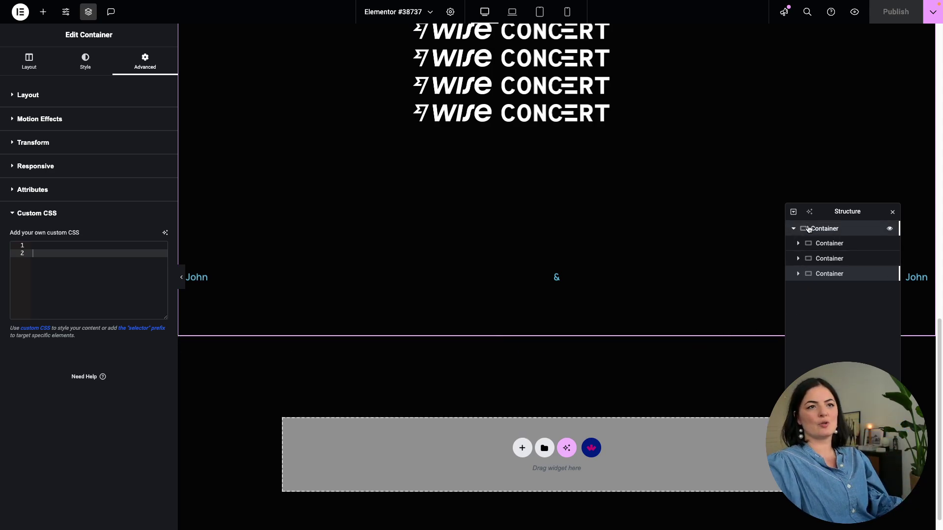
pyautogui.click(805, 228)
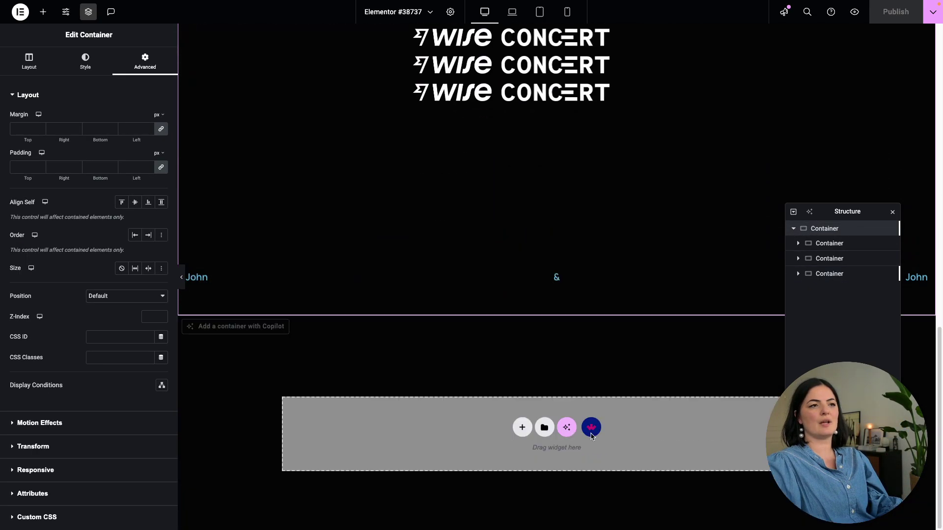
pyautogui.click(528, 430)
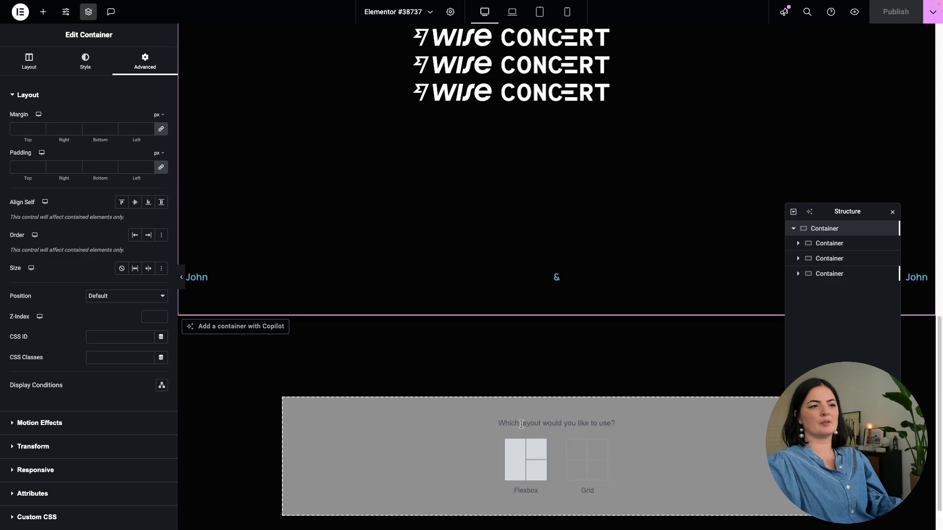
pyautogui.click(525, 451)
pyautogui.click(443, 446)
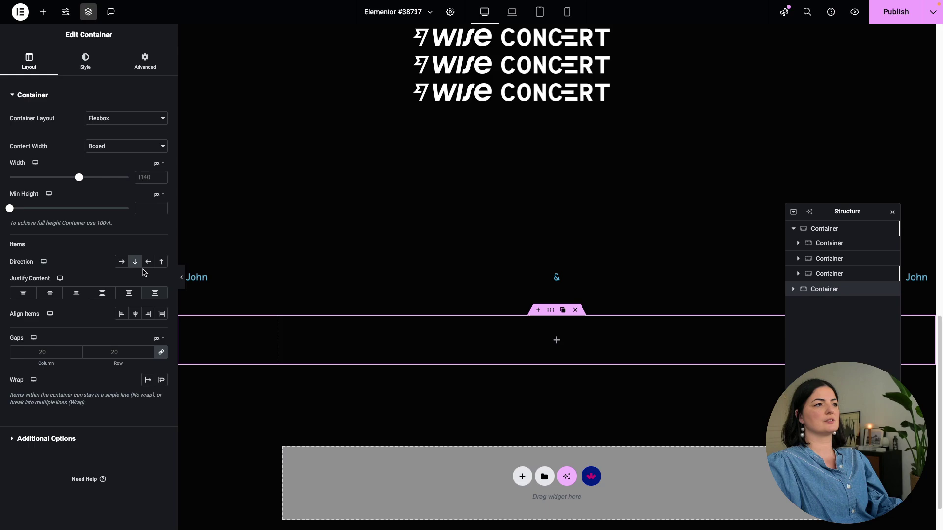
# Make the new container full width with a 300 vh minimum height
pyautogui.click(110, 147)
pyautogui.click(110, 156)
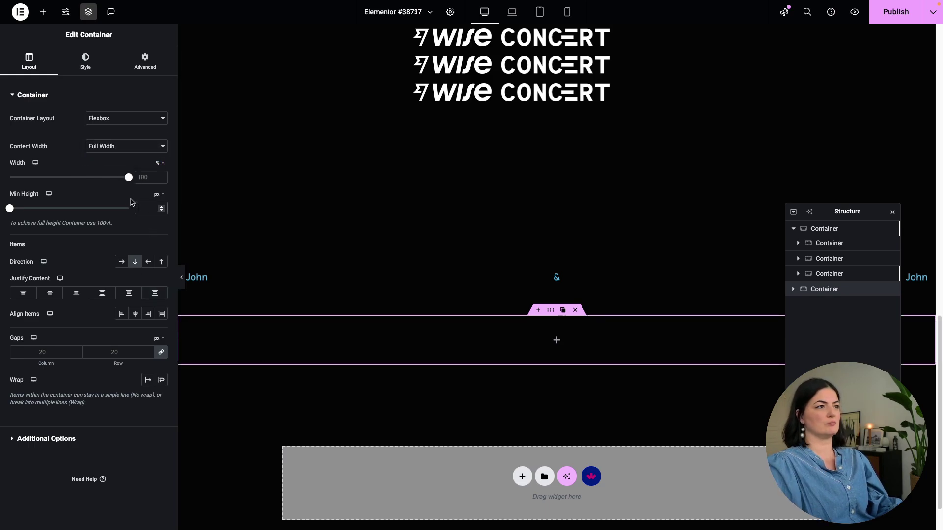
pyautogui.click(157, 237)
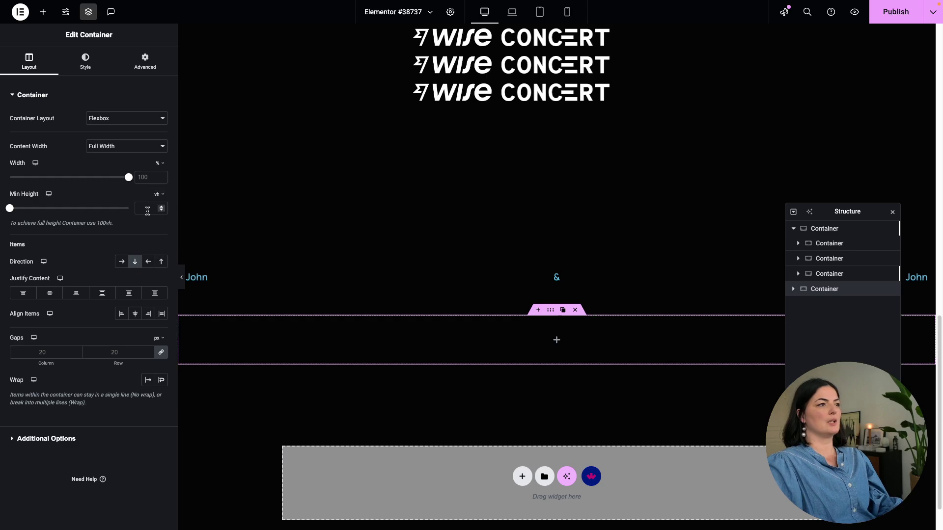
pyautogui.write('300')
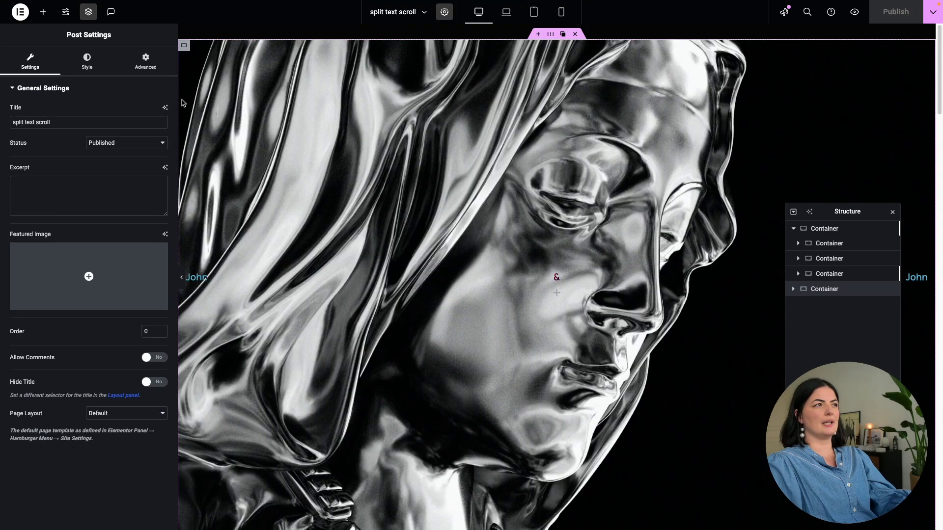
# Add the page 'split text scroll' to the yellow footer template's display conditions in Theme Builder
pyautogui.click(21, 12)
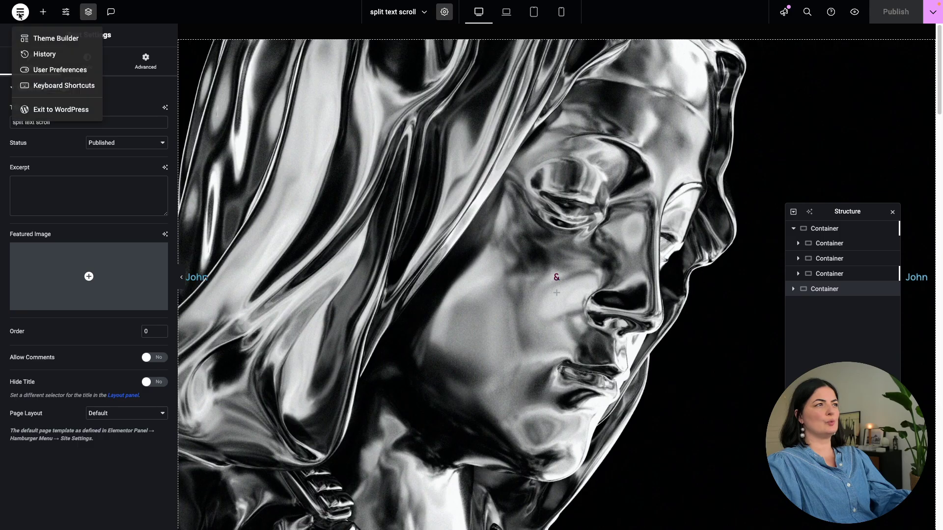
pyautogui.click(39, 36)
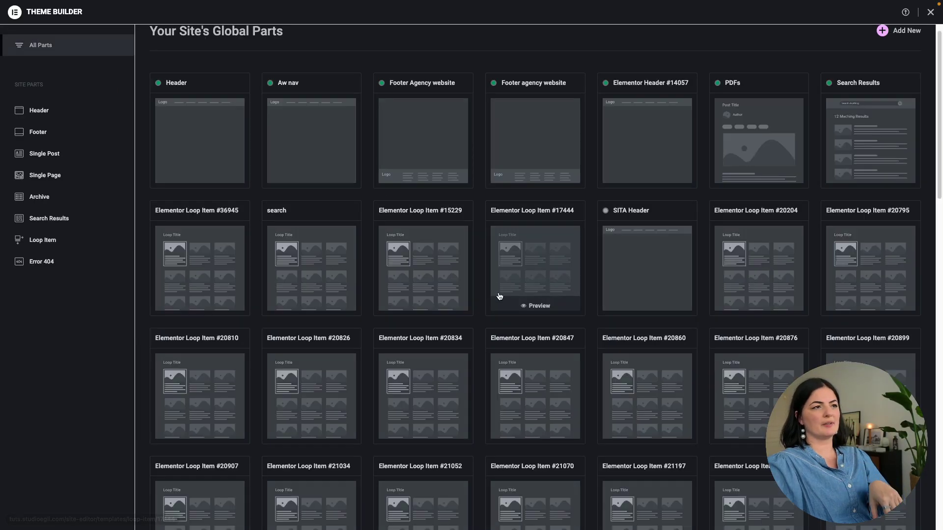
pyautogui.click(421, 143)
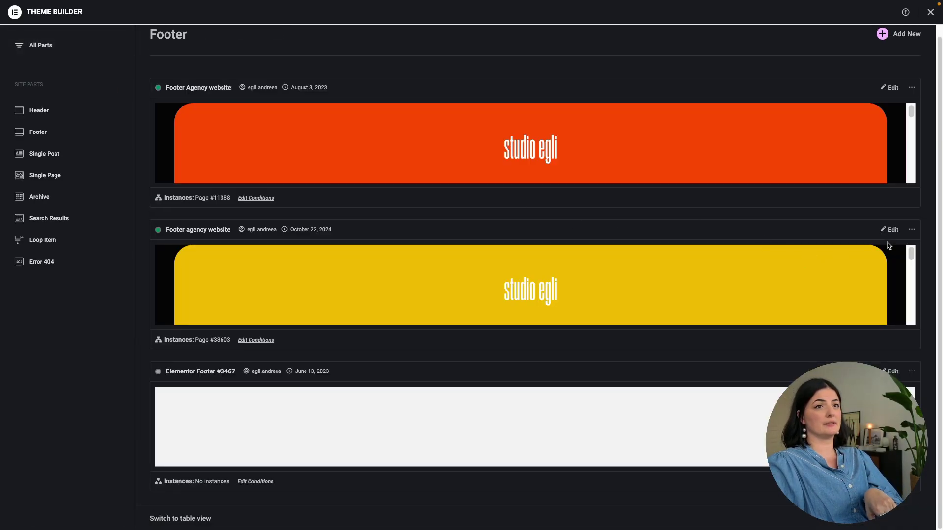
pyautogui.click(255, 340)
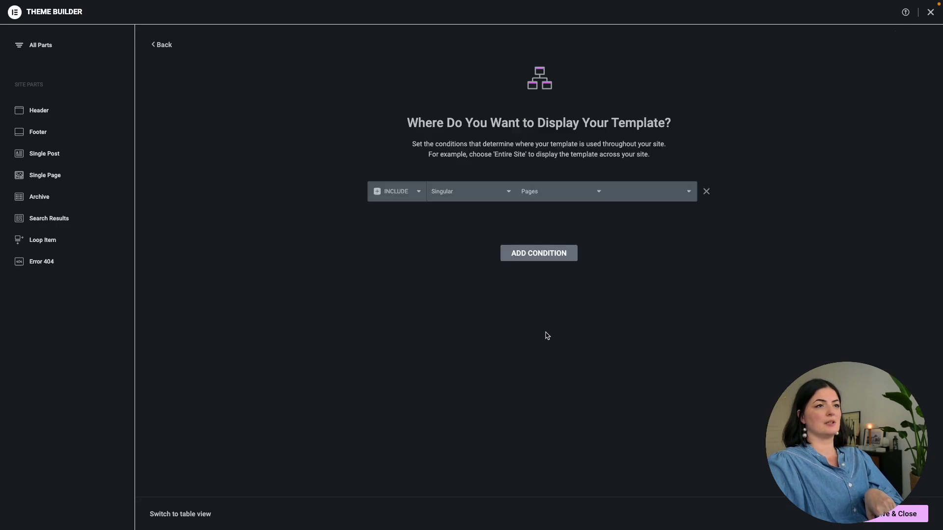
pyautogui.click(687, 195)
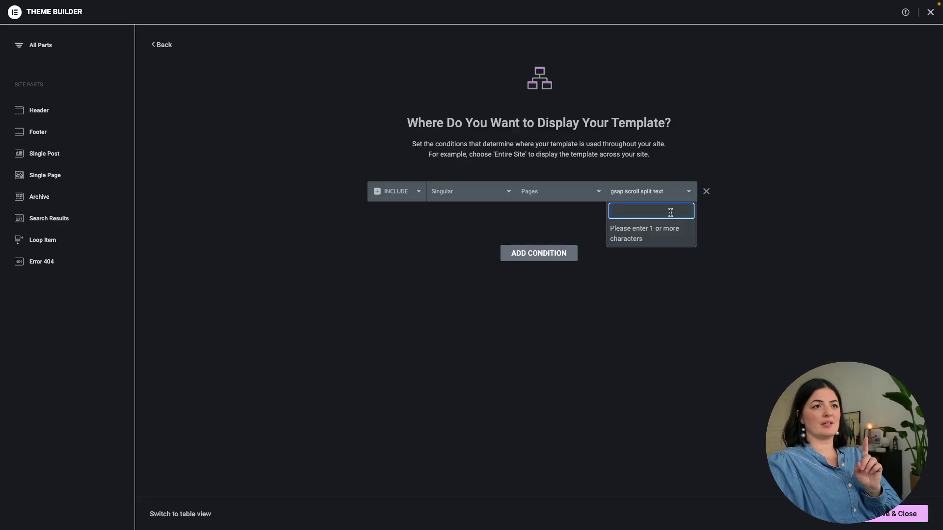
pyautogui.write('s')
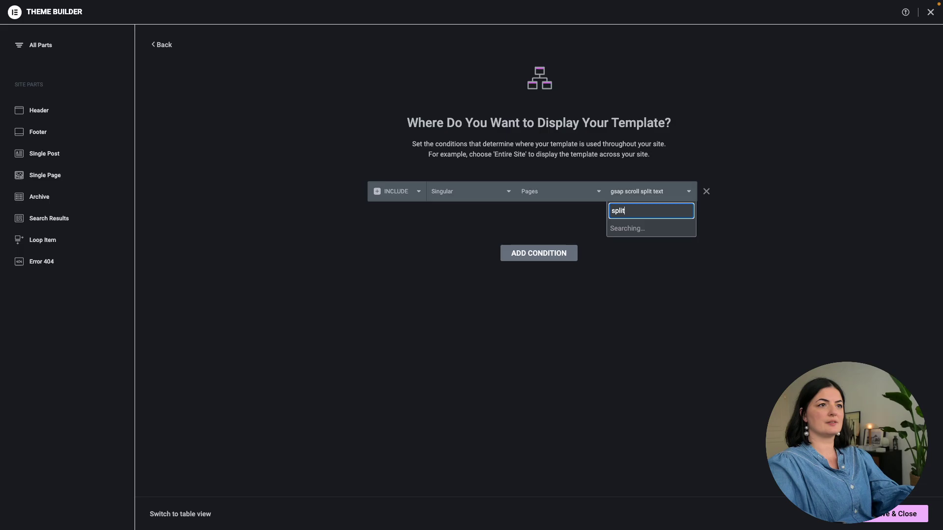
pyautogui.write('plit')
pyautogui.click(664, 227)
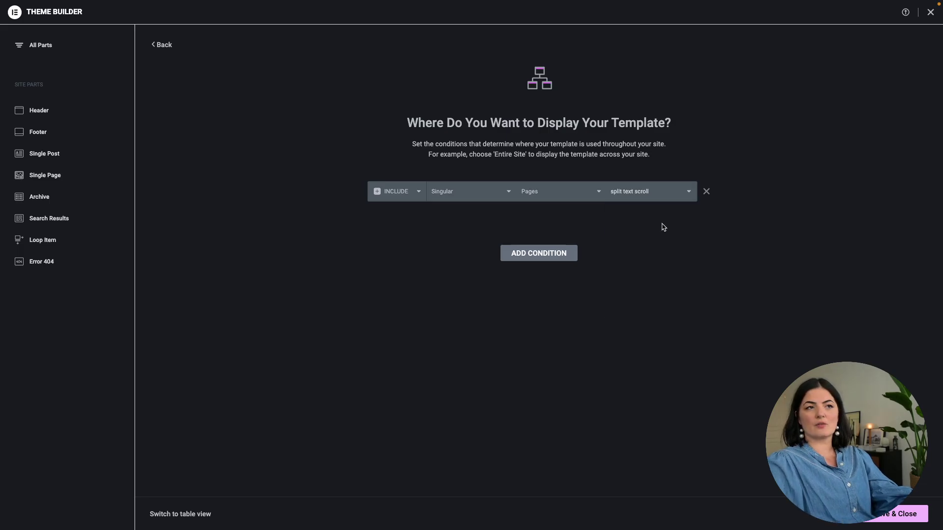
pyautogui.click(909, 514)
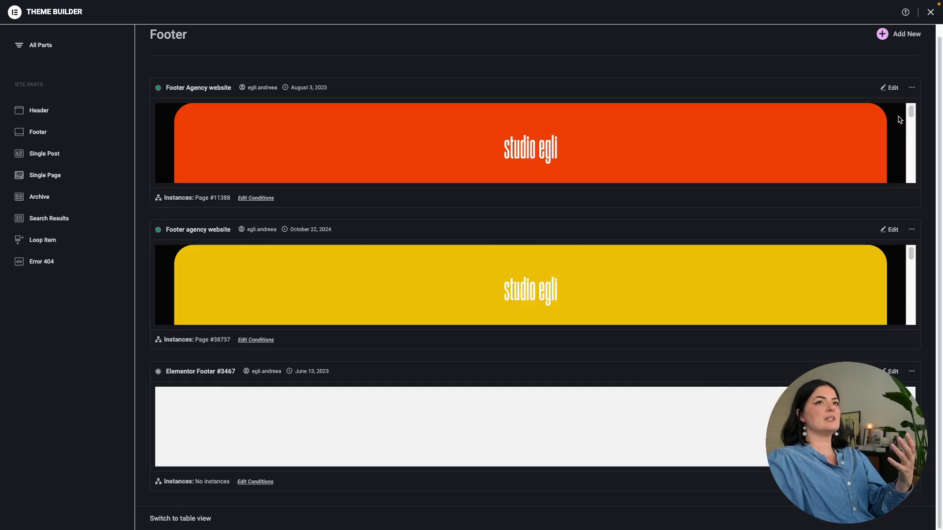
pyautogui.click(931, 12)
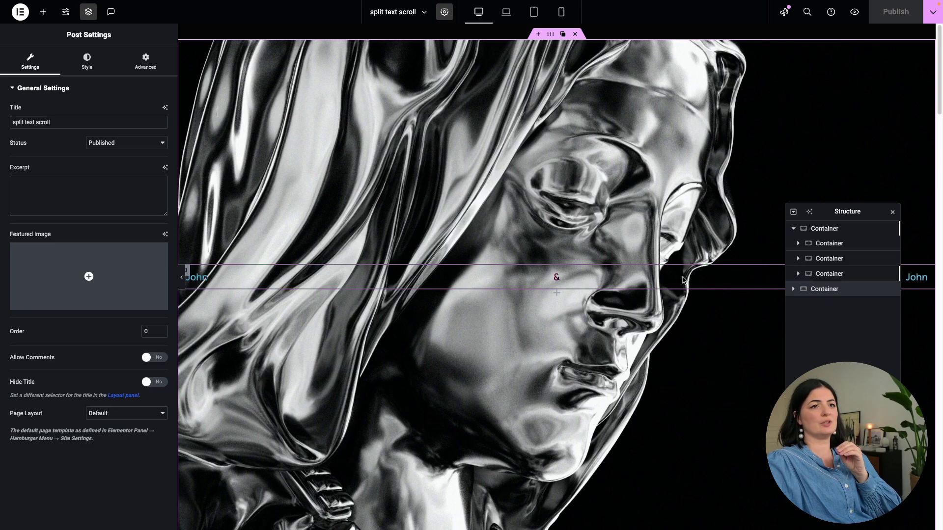
# Reload so the footer shows, then confirm its container has the trigger-footer CSS class
pyautogui.scroll(-10, 682, 280)
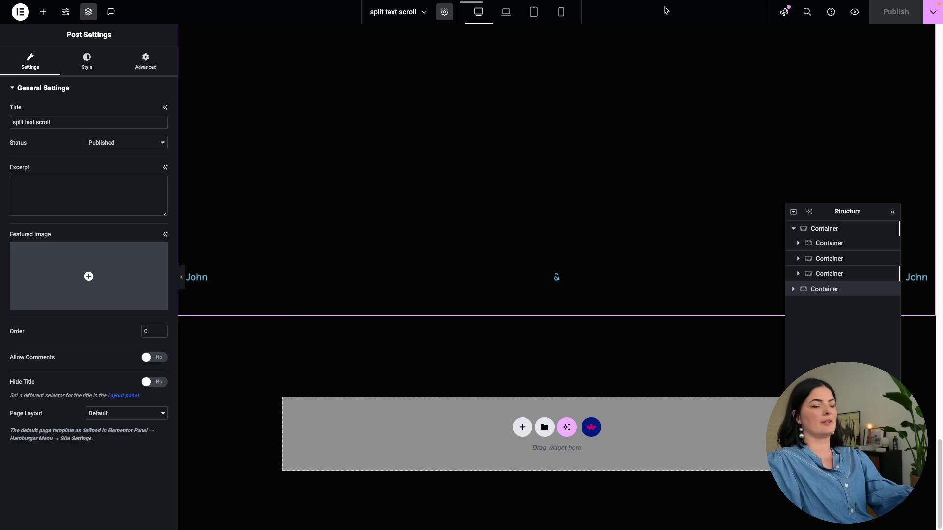
pyautogui.hotkey('ctrl', 'r')
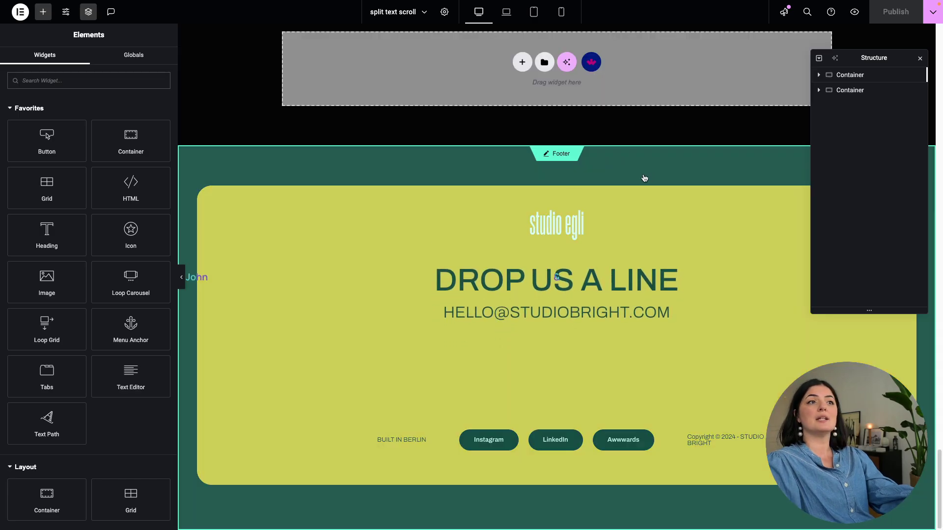
pyautogui.click(644, 178)
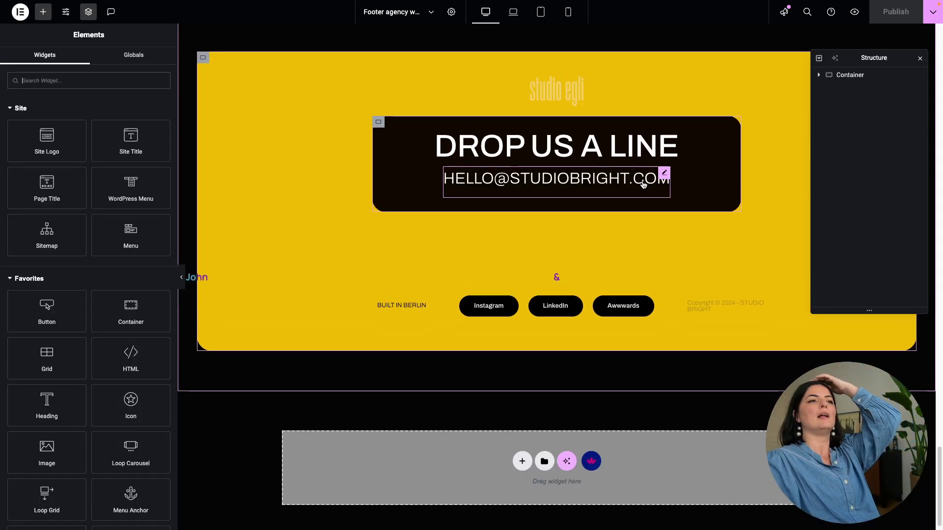
pyautogui.click(842, 76)
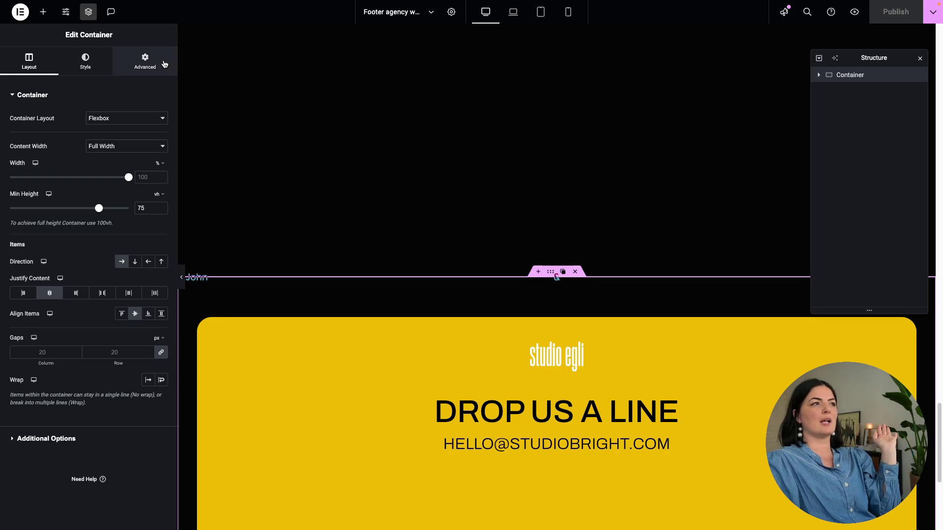
pyautogui.click(147, 61)
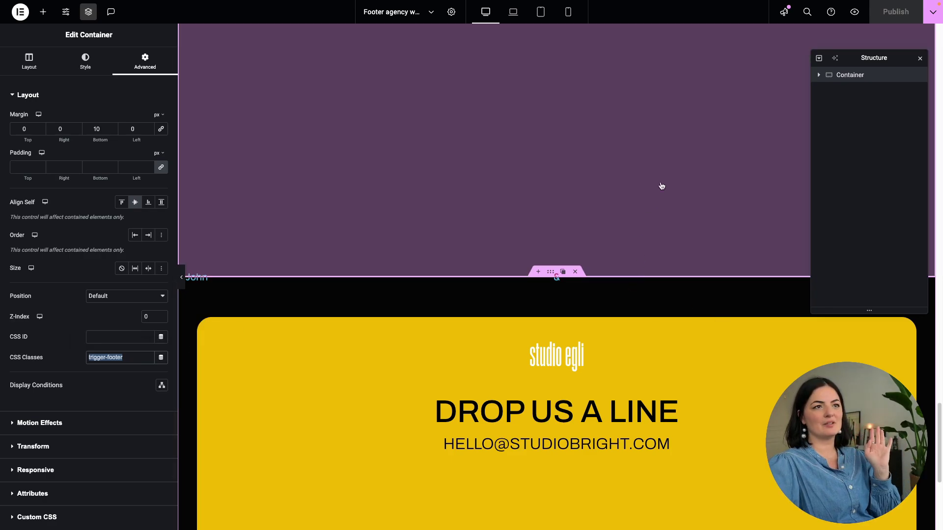
pyautogui.click(662, 186)
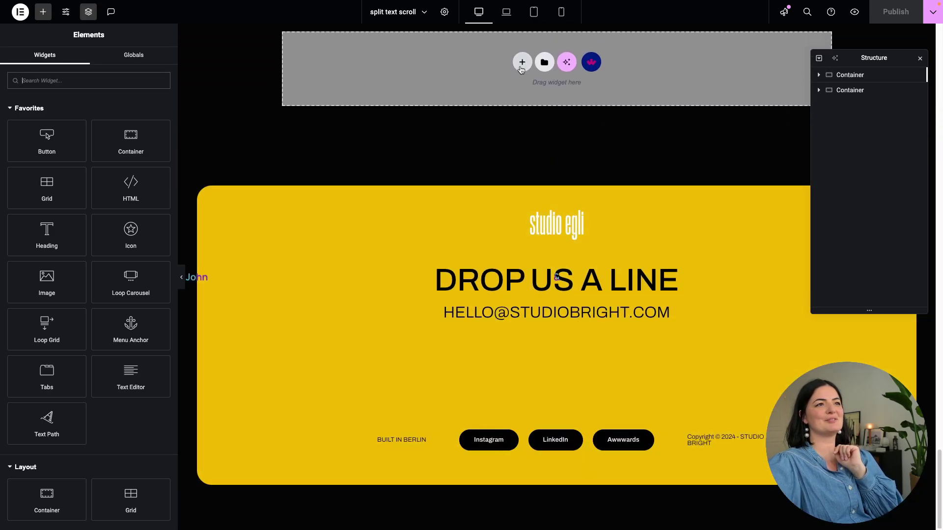
# Add a bottom container with an HTML widget holding the GSAP ScrollTrigger script, blank lines removed
pyautogui.click(521, 68)
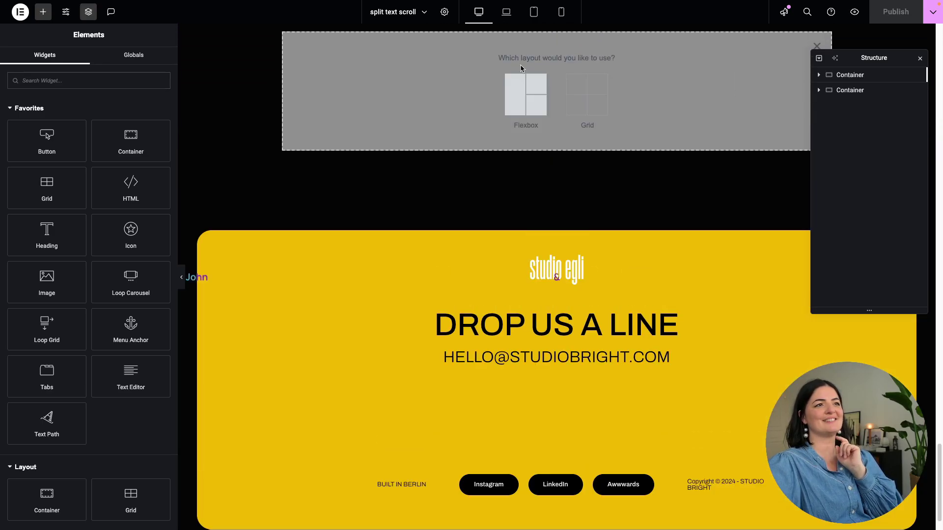
pyautogui.moveTo(130, 188); pyautogui.dragTo(365, 120)
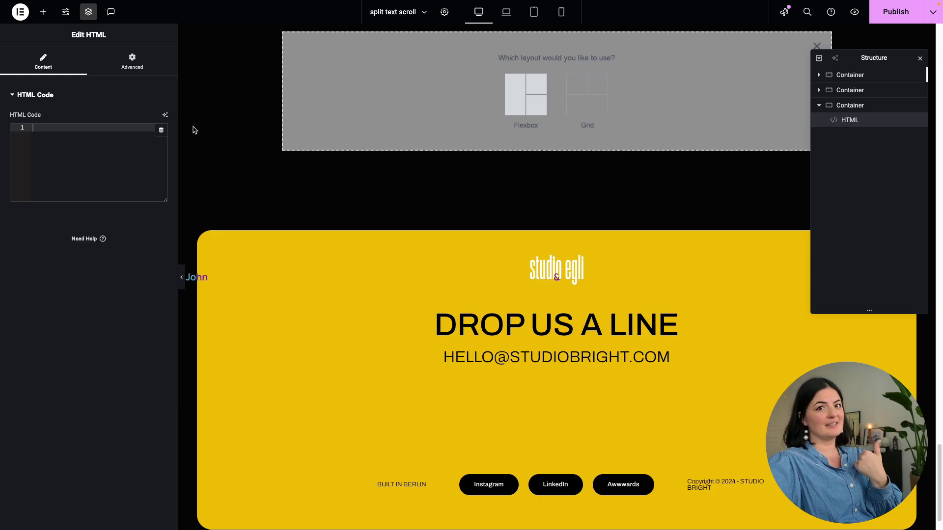
pyautogui.hotkey('ctrl', 'v')
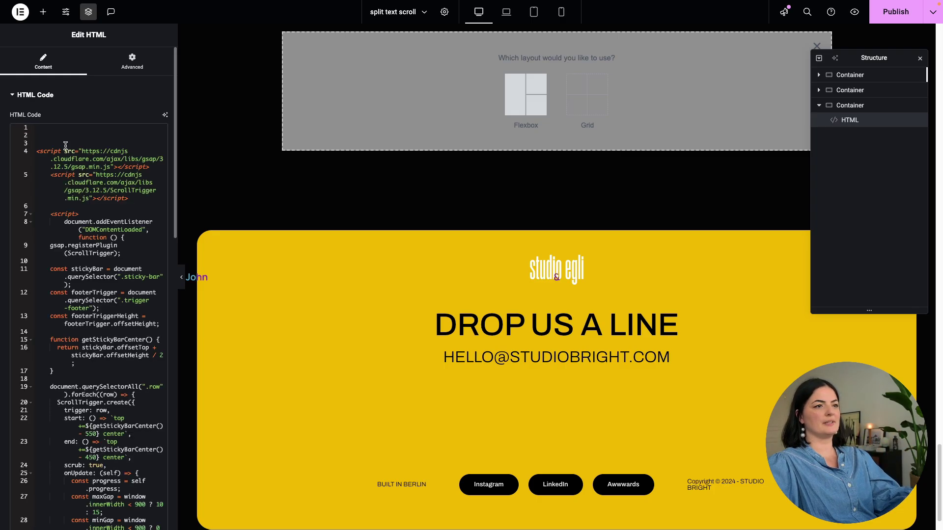
pyautogui.click(37, 149)
pyautogui.press('BackSpace')
pyautogui.press('BackSpace')
pyautogui.press('BackSpace')
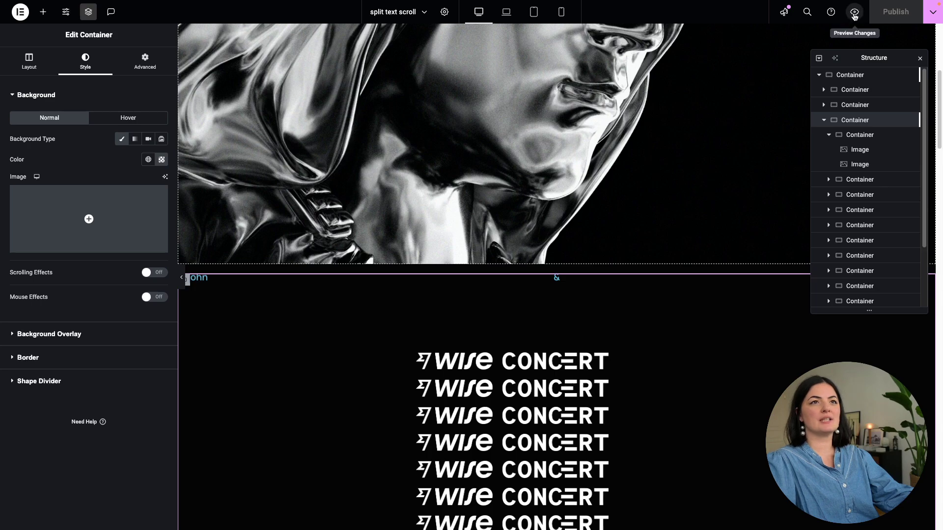
pyautogui.click(854, 13)
pyautogui.scroll(-15, 871, 335)
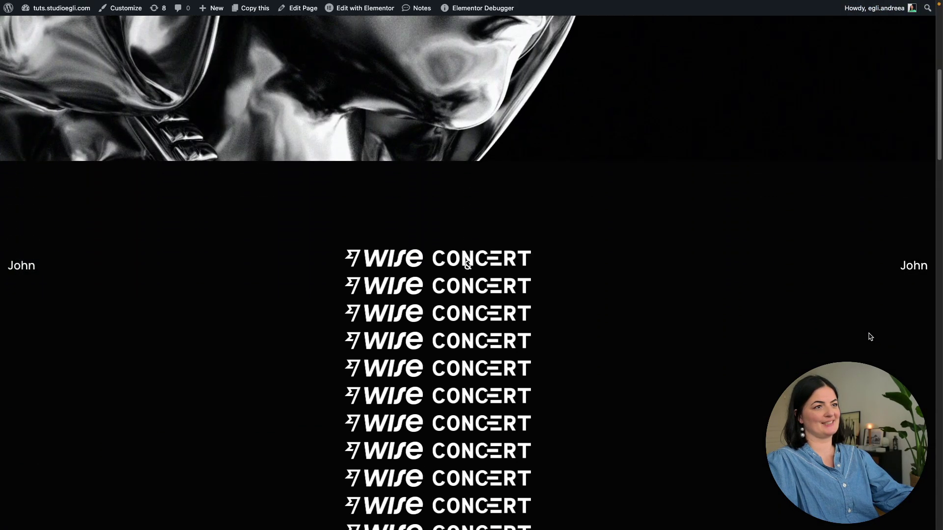
pyautogui.scroll(-10, 871, 336)
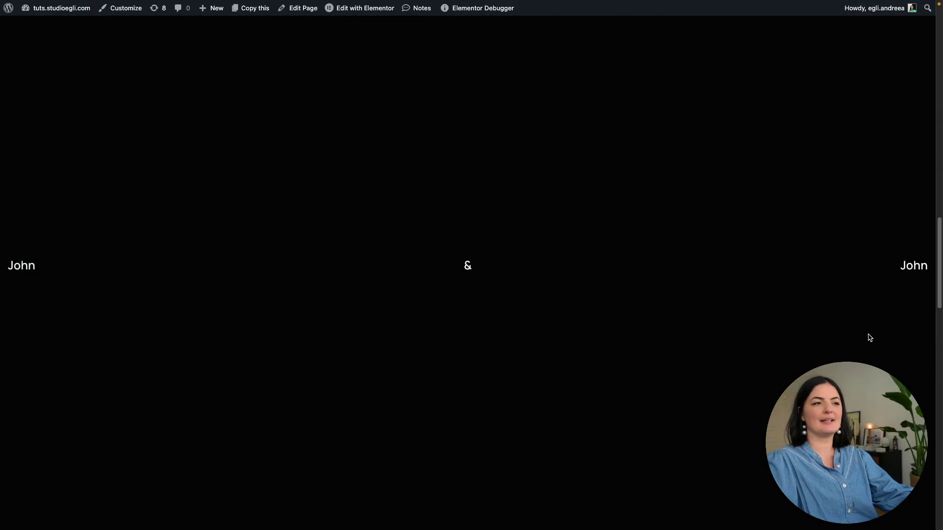
pyautogui.scroll(-10, 870, 337)
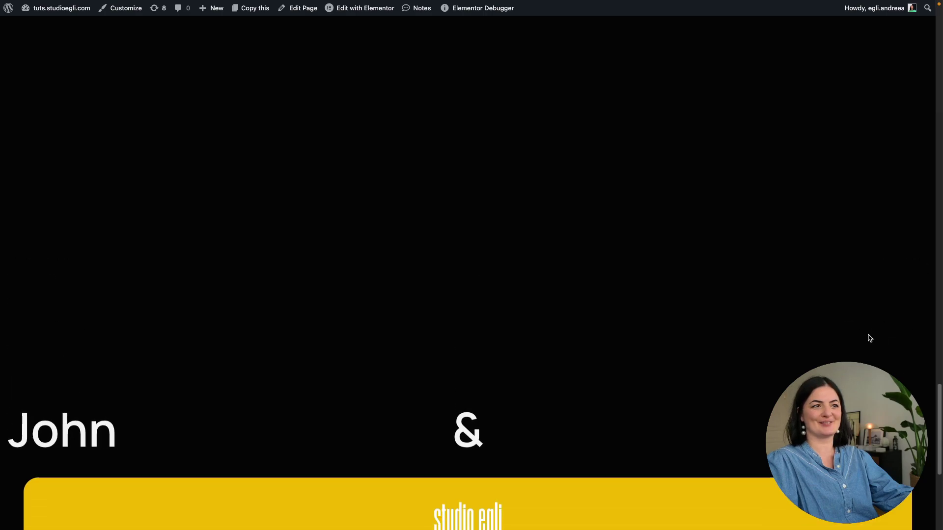
pyautogui.scroll(20, 868, 334)
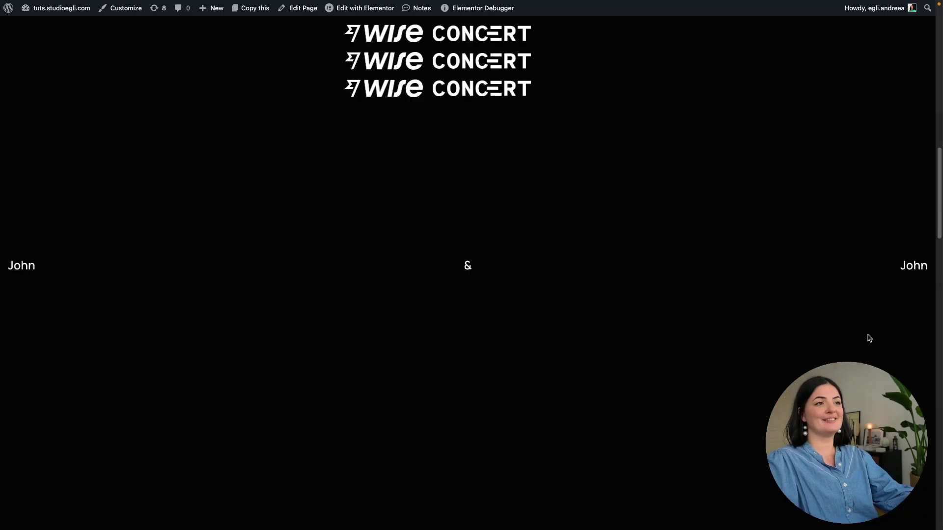
pyautogui.scroll(-6, 178, 308)
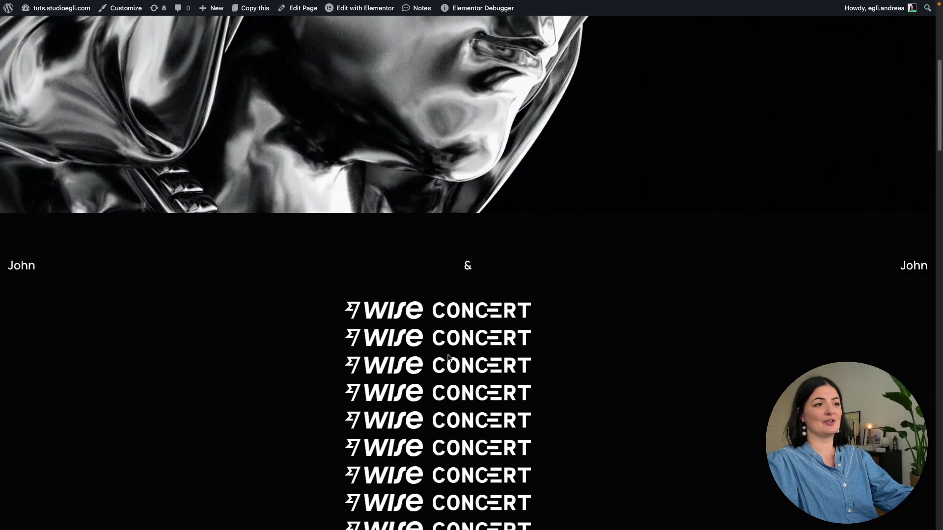
pyautogui.moveTo(2, 318)
pyautogui.click(39, 406)
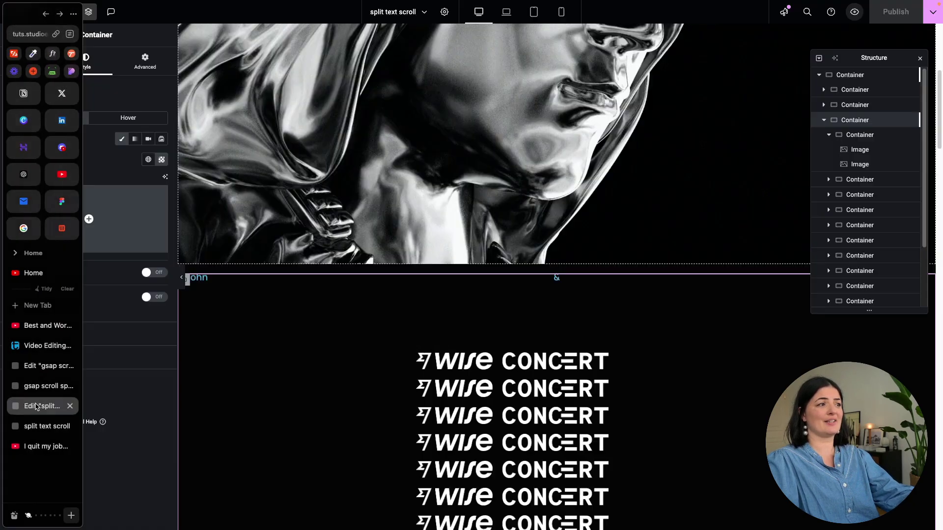
# Enter the CSS class logo on the WISE and CONCERT images in the first logo rows
pyautogui.click(485, 362)
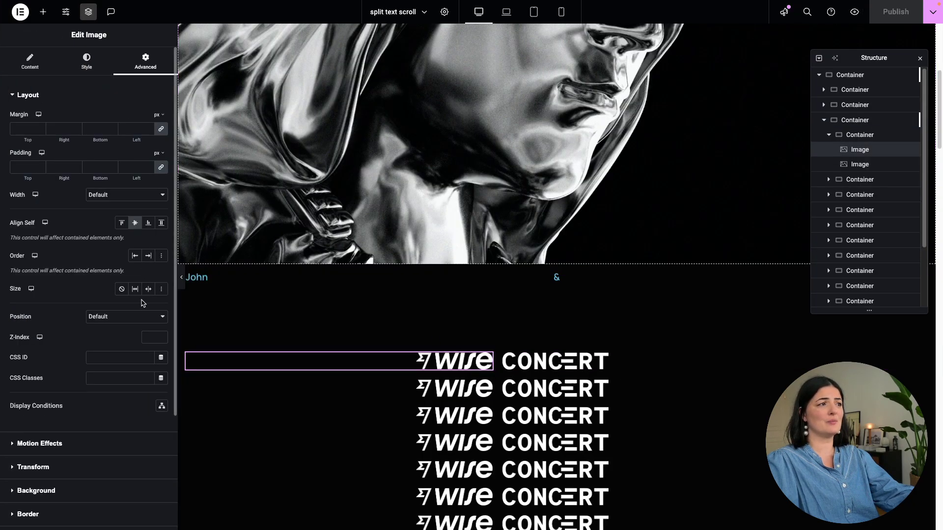
pyautogui.click(98, 381)
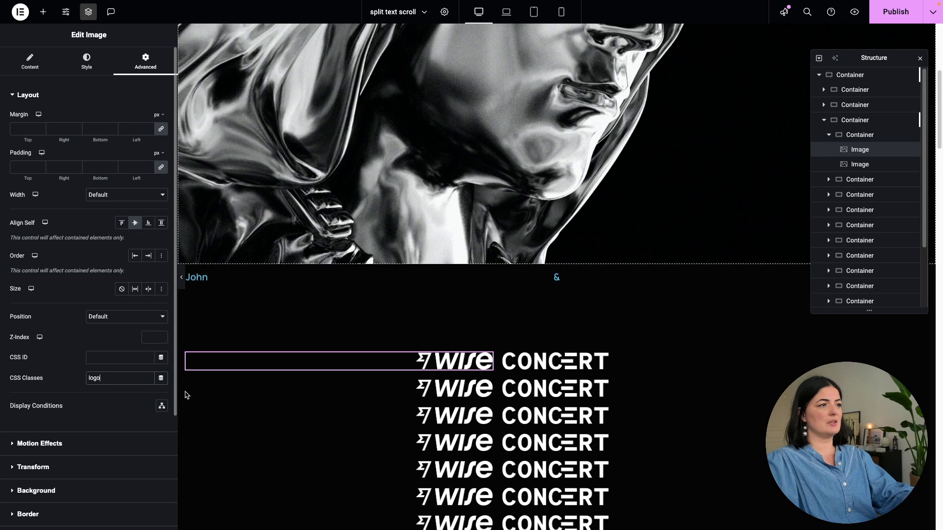
pyautogui.click(555, 361)
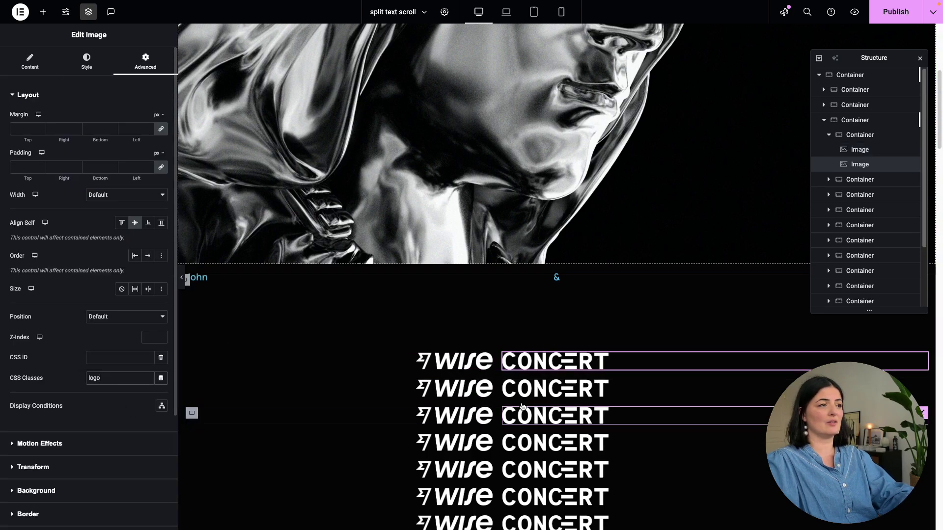
pyautogui.scroll(-2, 189, 410)
pyautogui.click(207, 309)
pyautogui.click(134, 65)
pyautogui.click(116, 379)
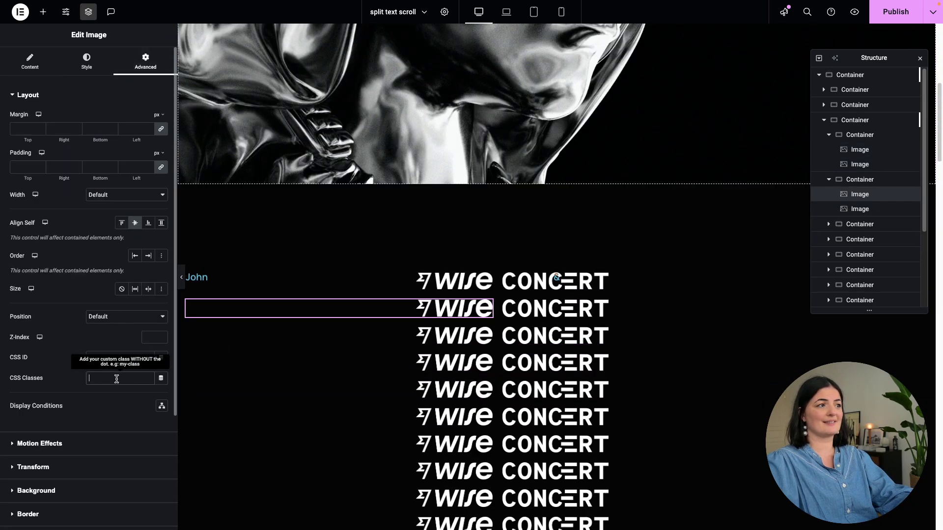
# Select further logo images for the logo class, then publish the page
pyautogui.click(192, 335)
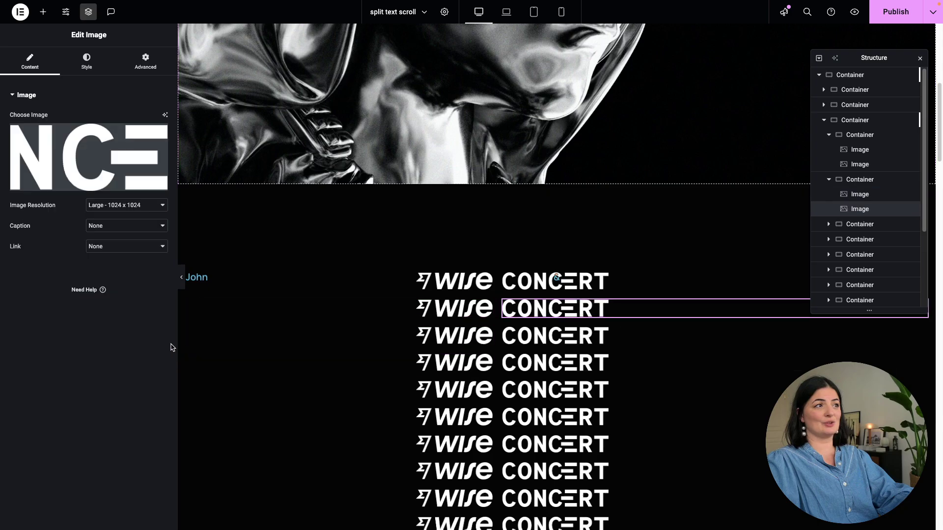
pyautogui.rightClick(488, 307)
pyautogui.click(501, 311)
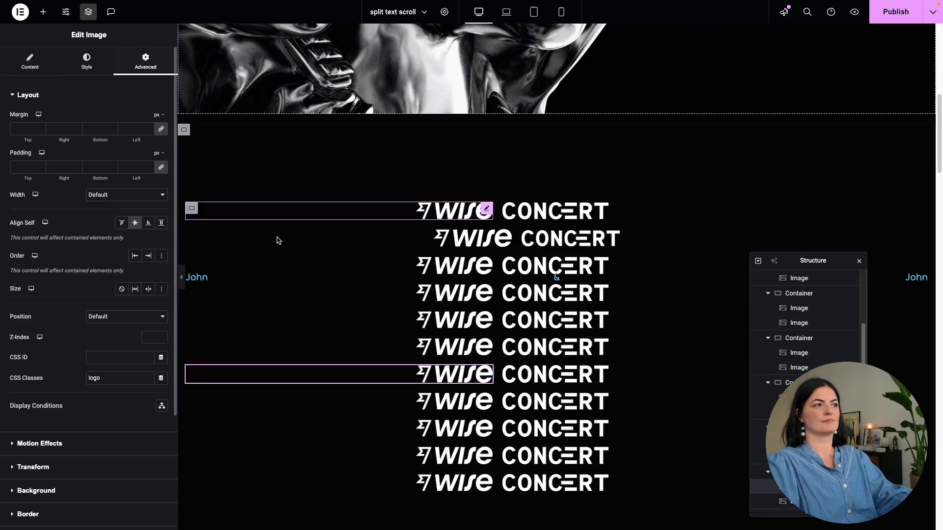
pyautogui.scroll(-3, 275, 248)
pyautogui.click(902, 18)
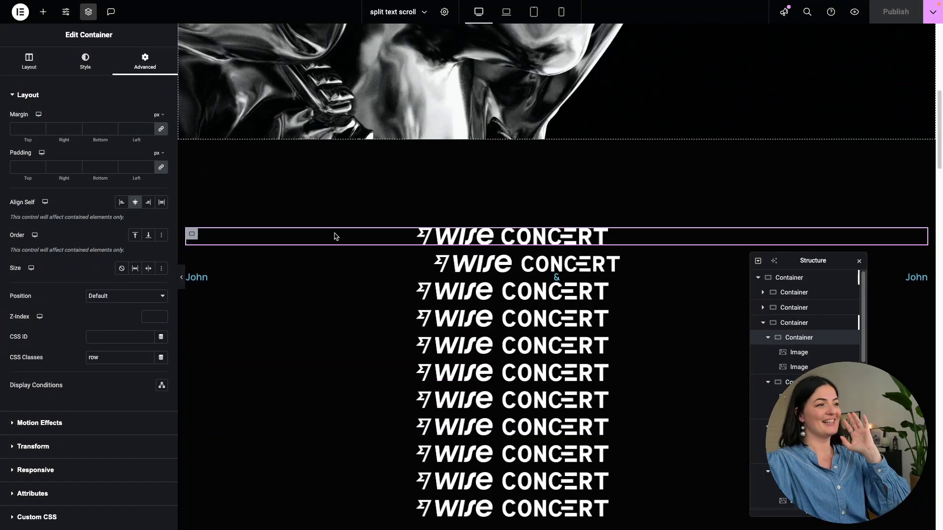
# Add the CSS class 'row' to the second WISE CONCERT row container and republish the page
pyautogui.moveTo(192, 239)
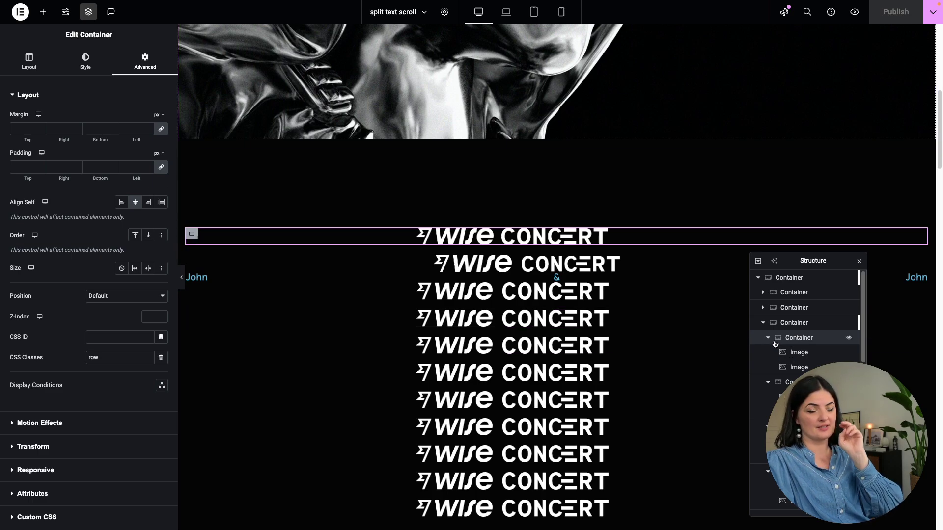
pyautogui.scroll(-2, 422, 280)
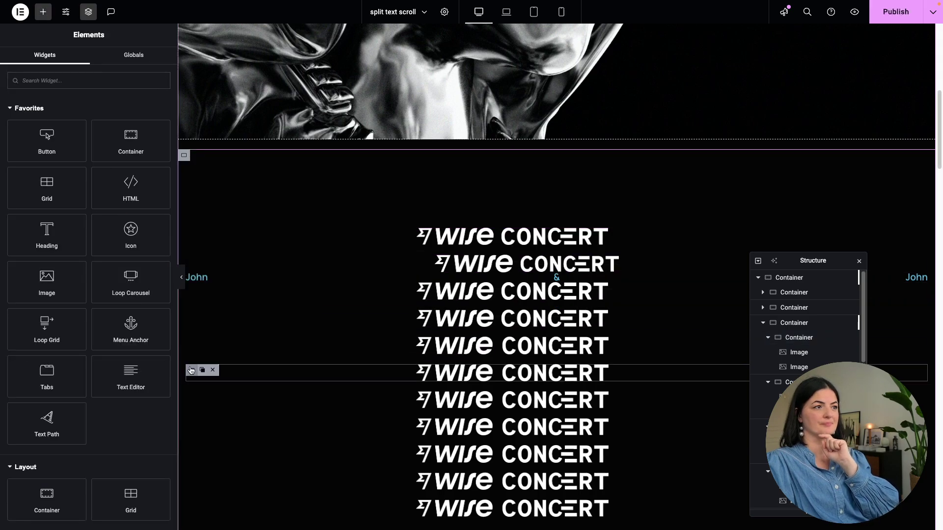
pyautogui.rightClick(197, 405)
pyautogui.click(219, 383)
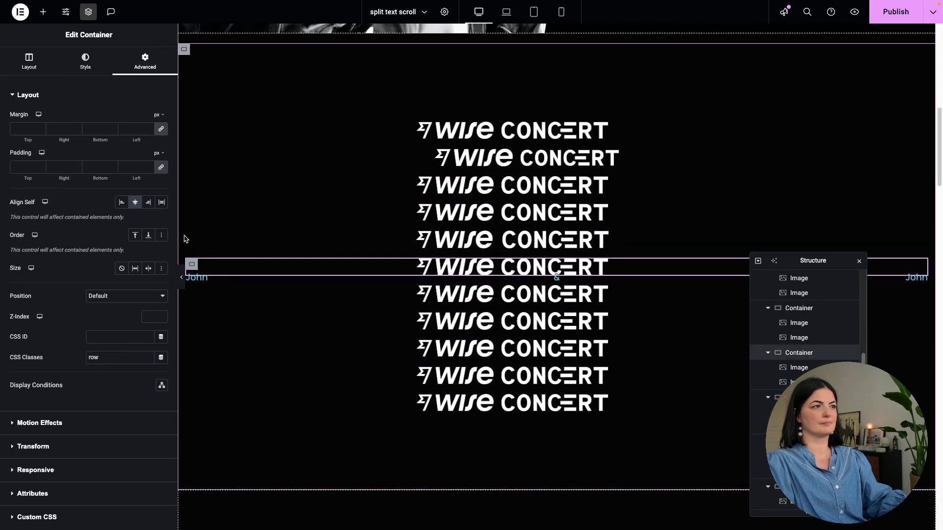
pyautogui.click(901, 19)
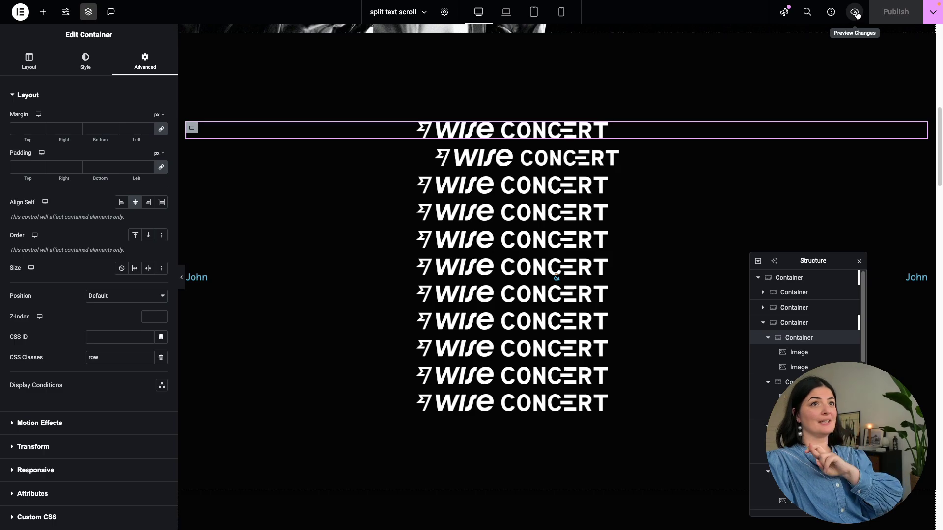
# Preview the live page and scroll down past the splitting WISE CONCERT rows to the footer
pyautogui.click(855, 13)
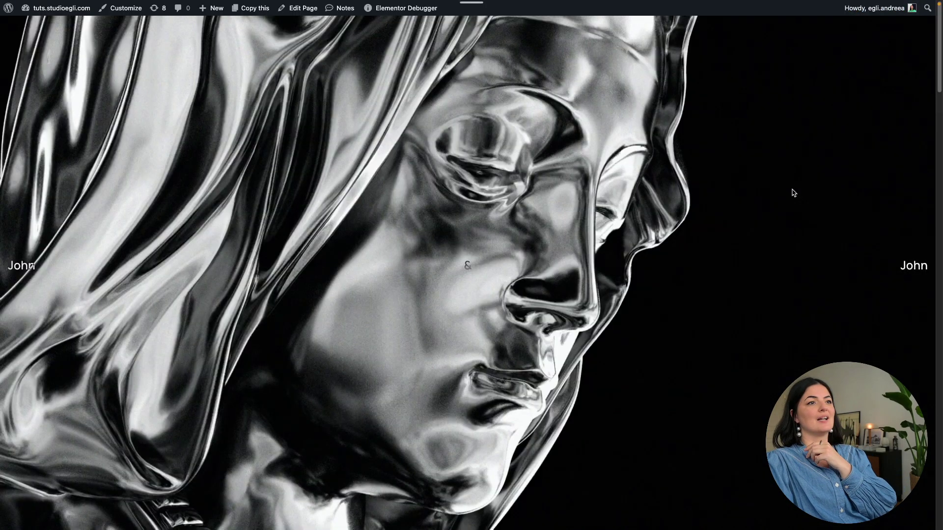
pyautogui.scroll(-10, 878, 294)
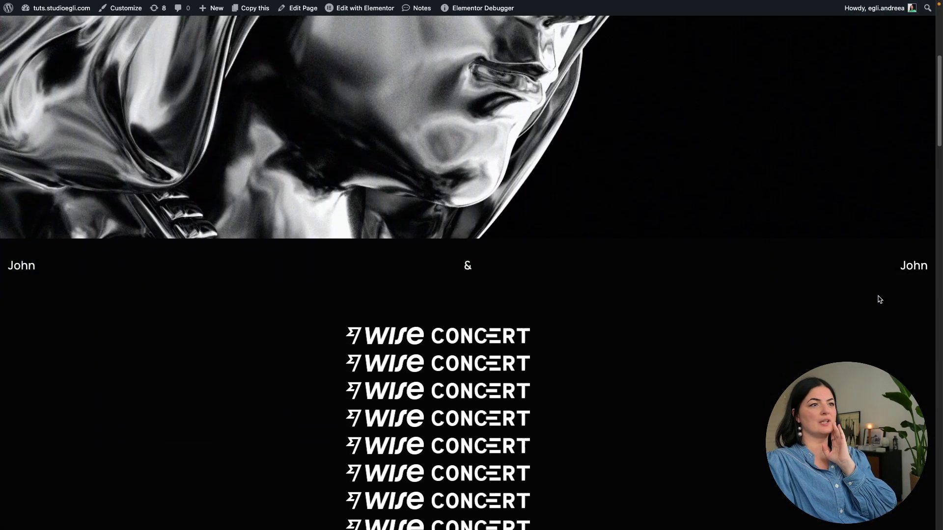
pyautogui.scroll(-2, 879, 300)
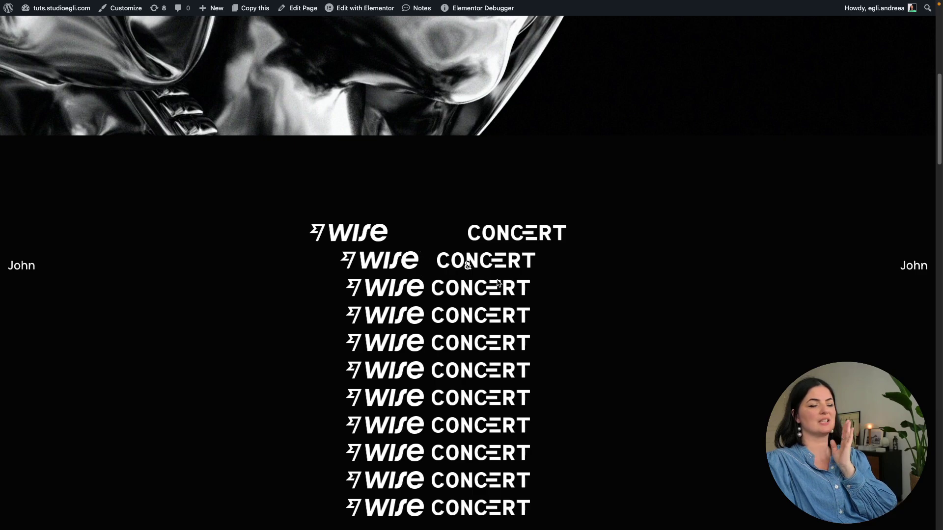
pyautogui.scroll(-3, 559, 308)
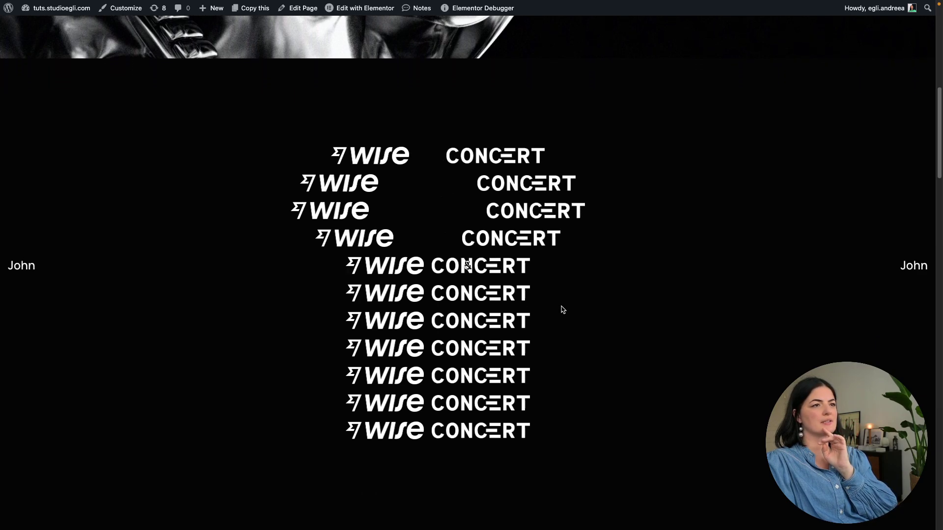
pyautogui.scroll(-5, 563, 309)
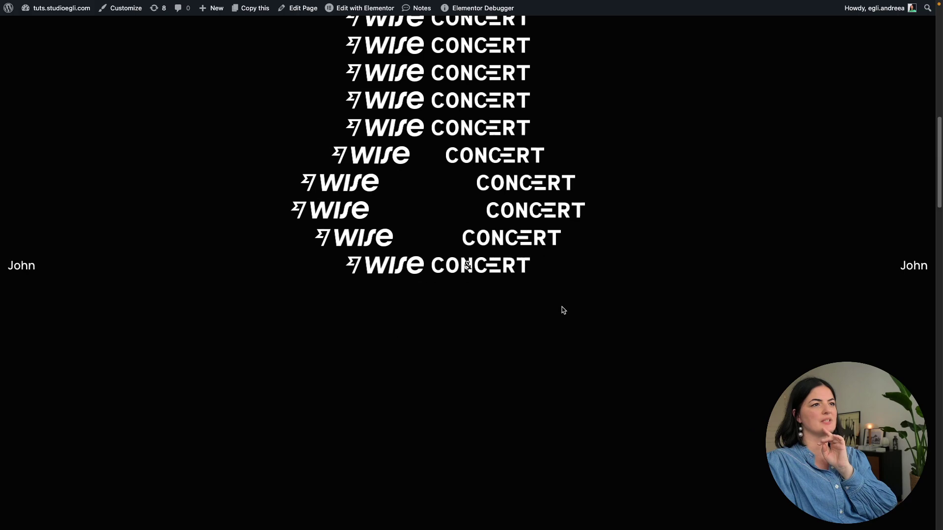
pyautogui.scroll(-5, 563, 310)
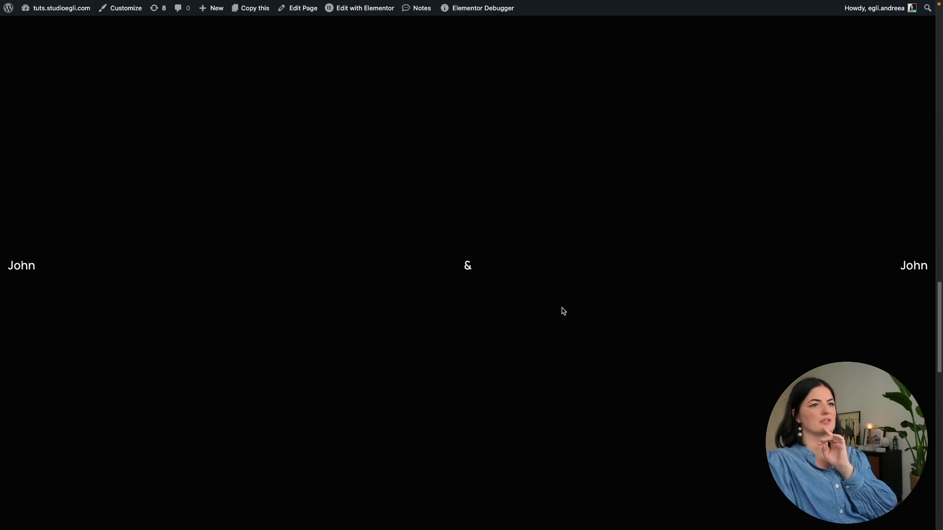
pyautogui.scroll(-5, 572, 272)
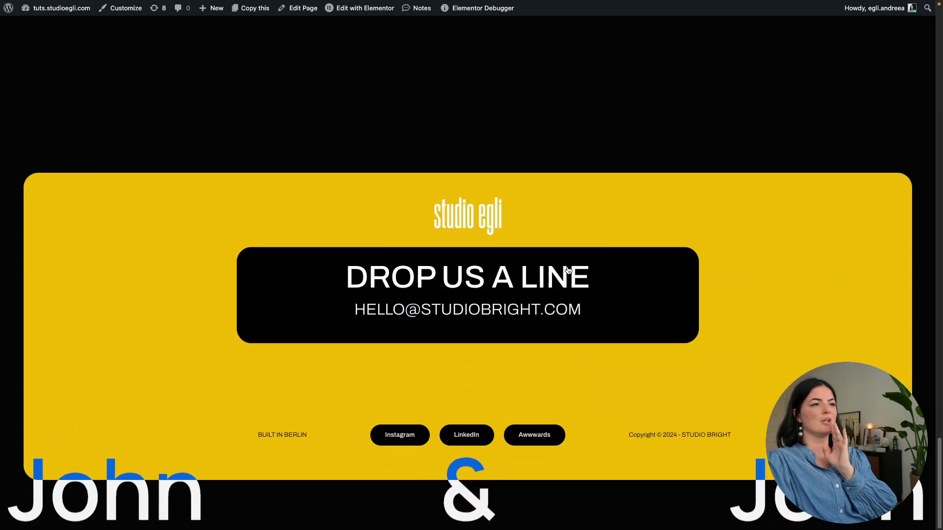
# Back in the editor, give the empty spacer section a classic background using the global 'sand' colour
pyautogui.moveTo(3, 356)
pyautogui.click(22, 407)
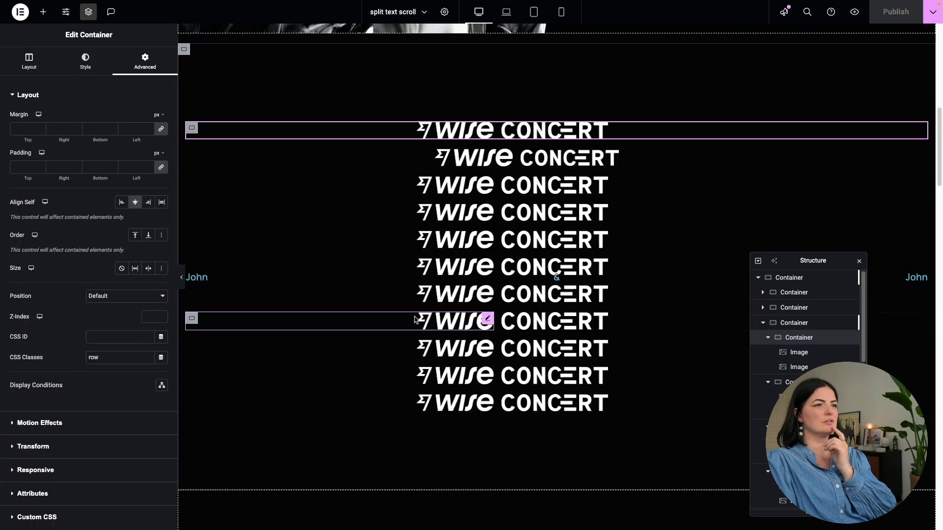
pyautogui.scroll(-5, 555, 275)
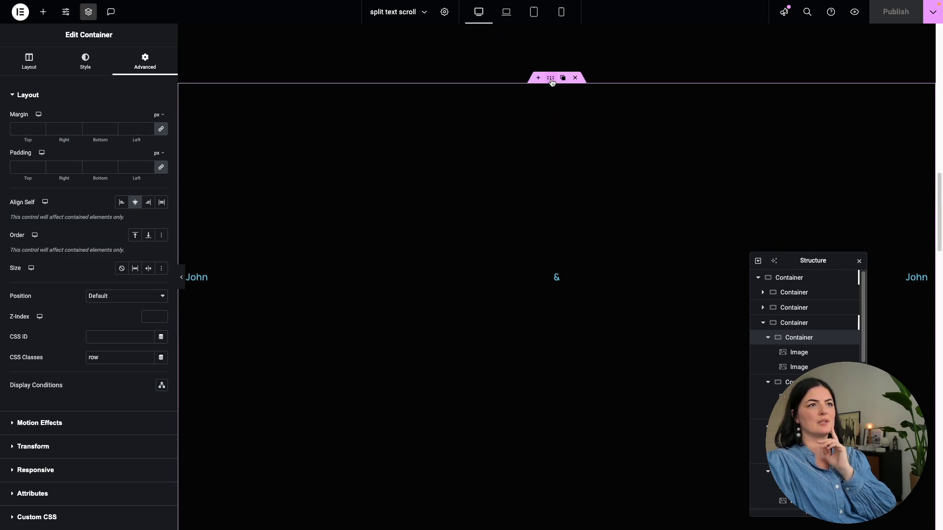
pyautogui.click(552, 80)
pyautogui.click(121, 139)
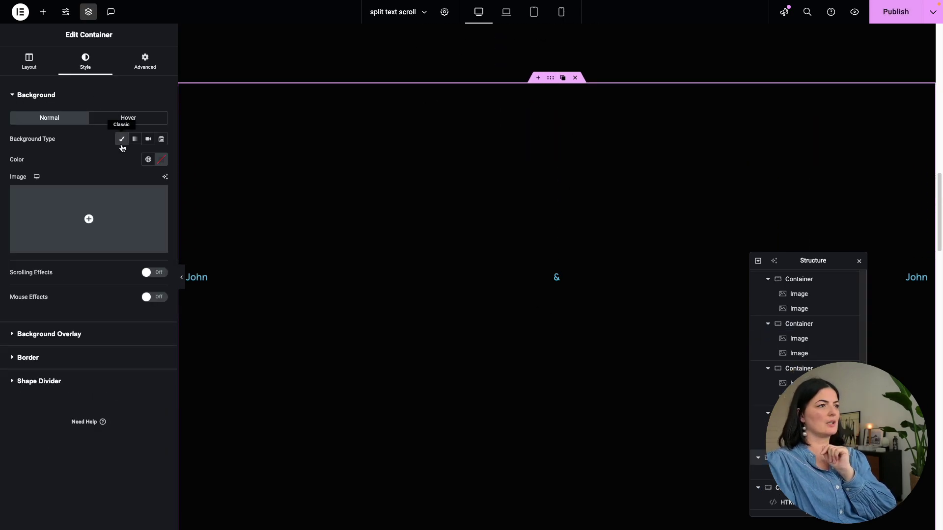
pyautogui.click(148, 160)
pyautogui.scroll(-3, 63, 321)
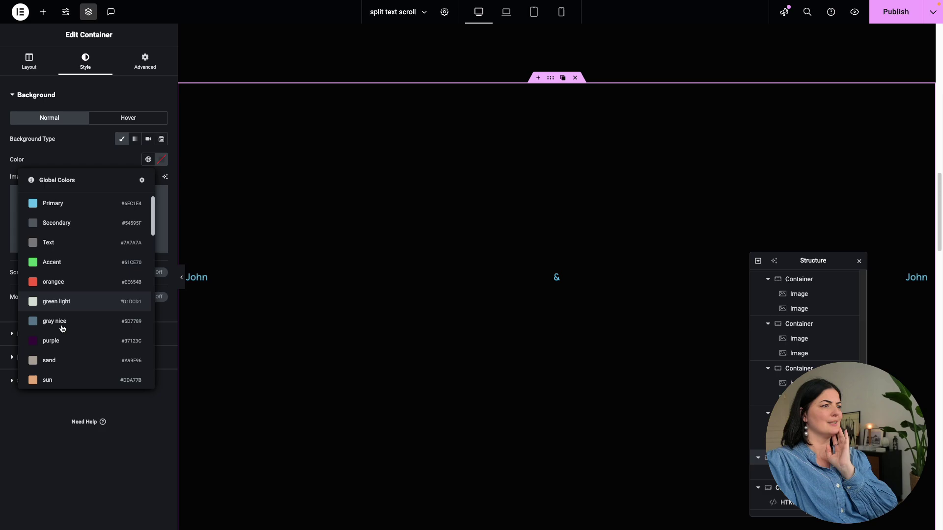
pyautogui.click(63, 315)
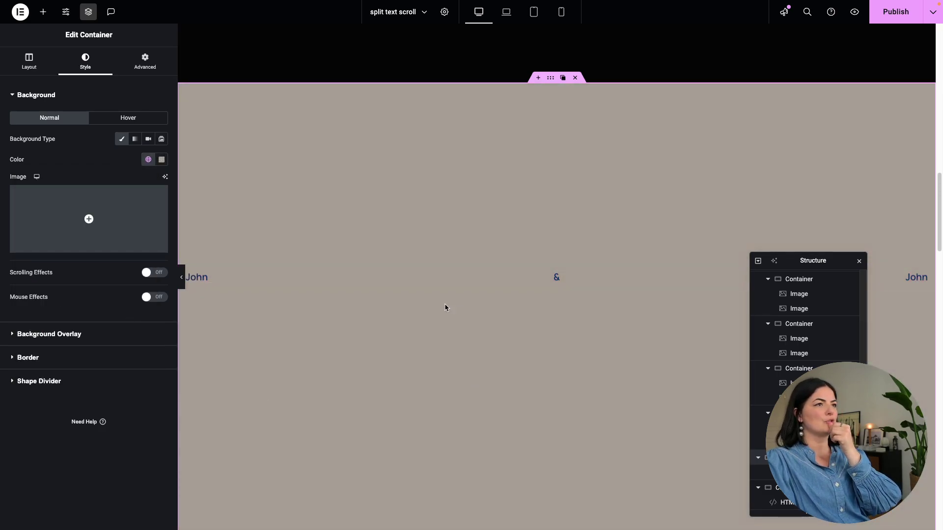
# Set the spacer section's minimum height to 100 vh and publish
pyautogui.click(26, 66)
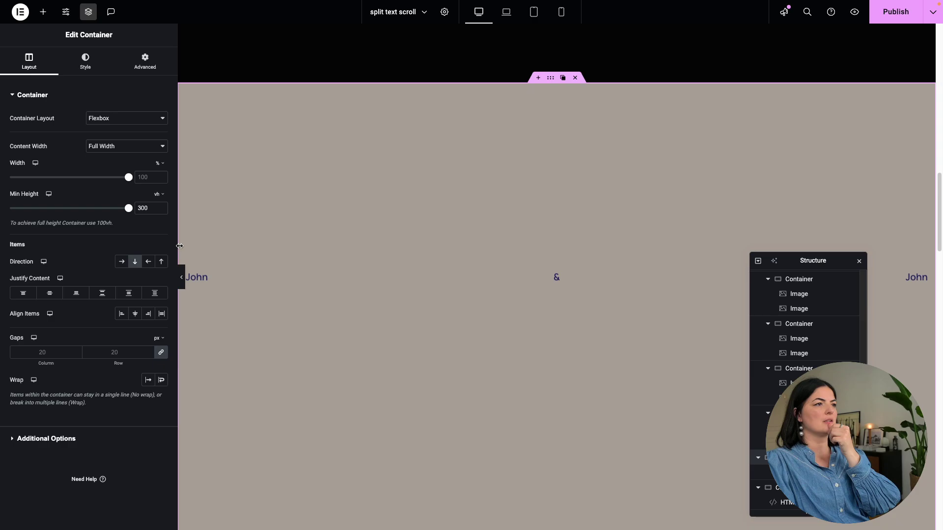
pyautogui.doubleClick(146, 209)
pyautogui.press('BackSpace')
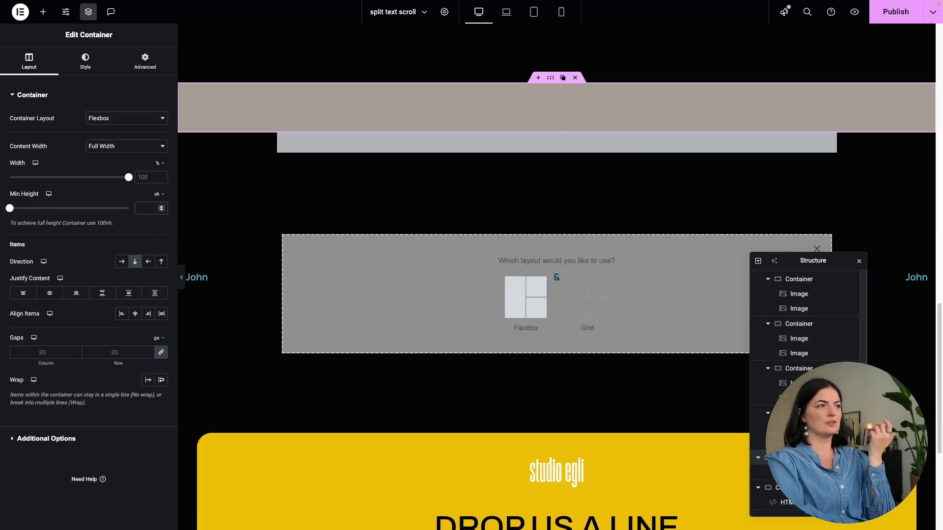
pyautogui.write('100')
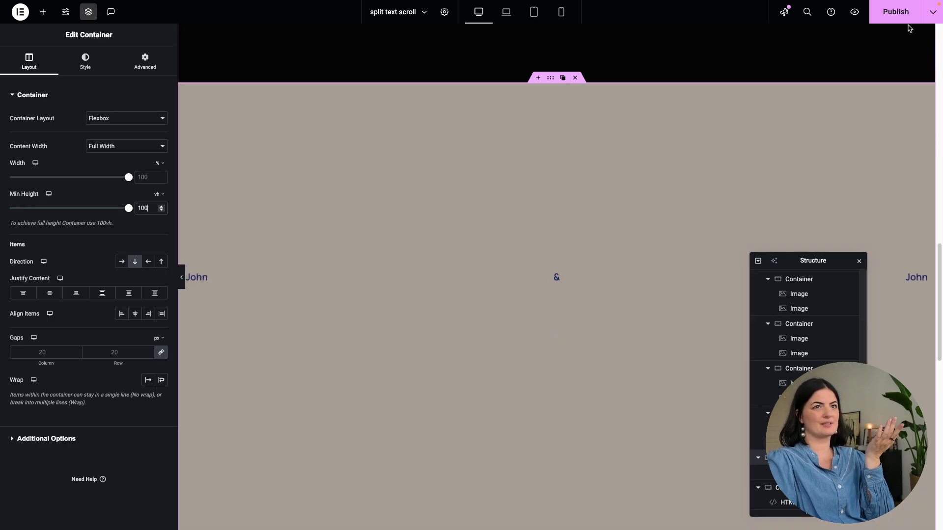
pyautogui.click(896, 12)
pyautogui.click(855, 12)
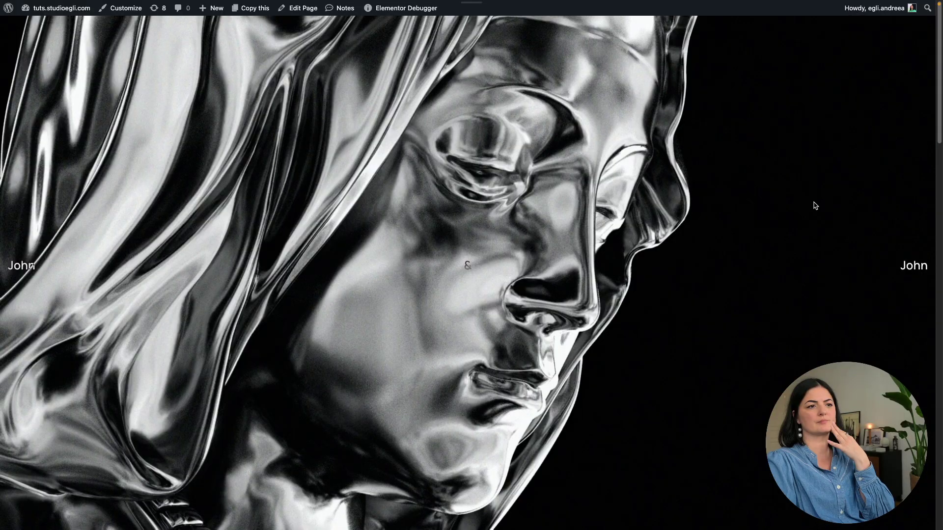
pyautogui.scroll(-8, 863, 270)
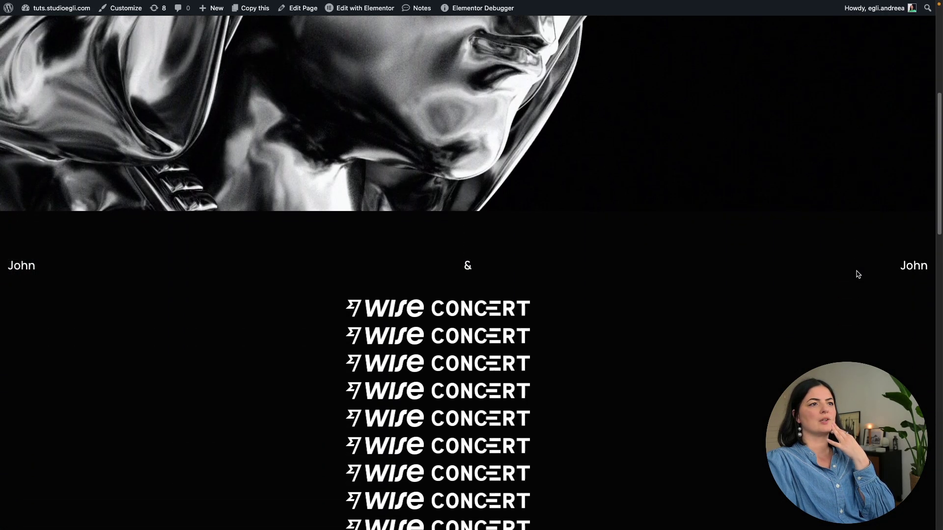
pyautogui.scroll(-10, 858, 274)
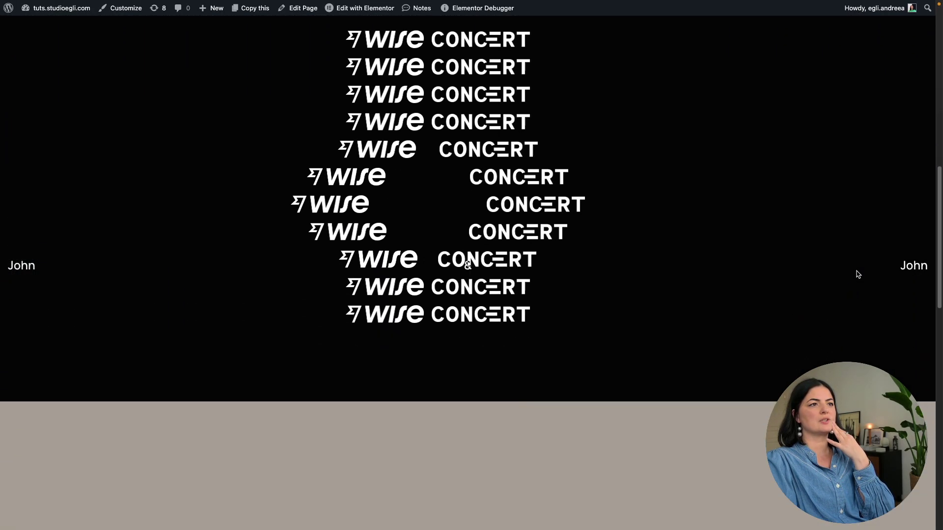
pyautogui.scroll(-10, 858, 274)
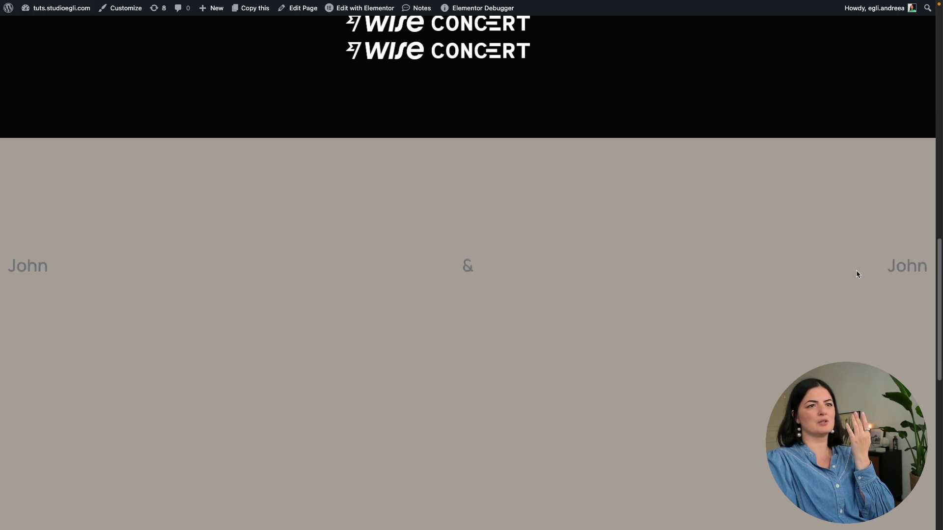
pyautogui.scroll(-10, 857, 274)
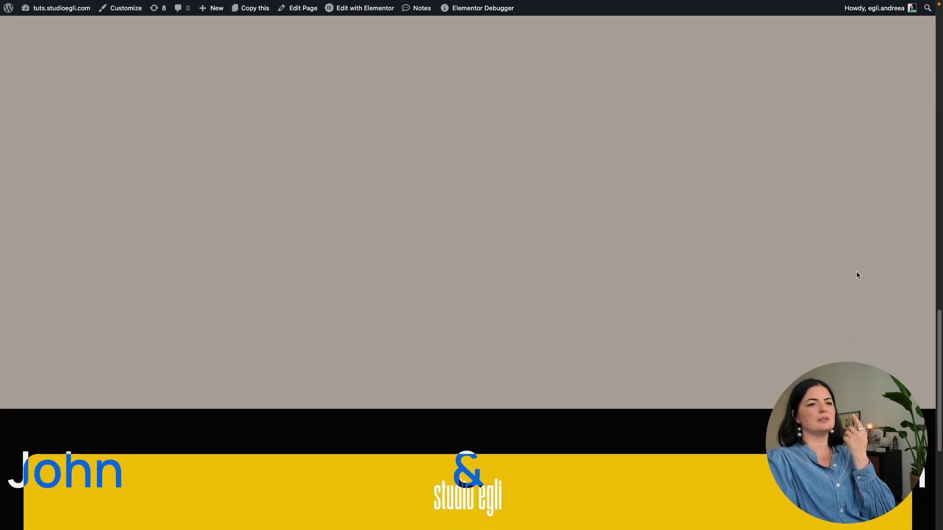
pyautogui.scroll(-5, 743, 390)
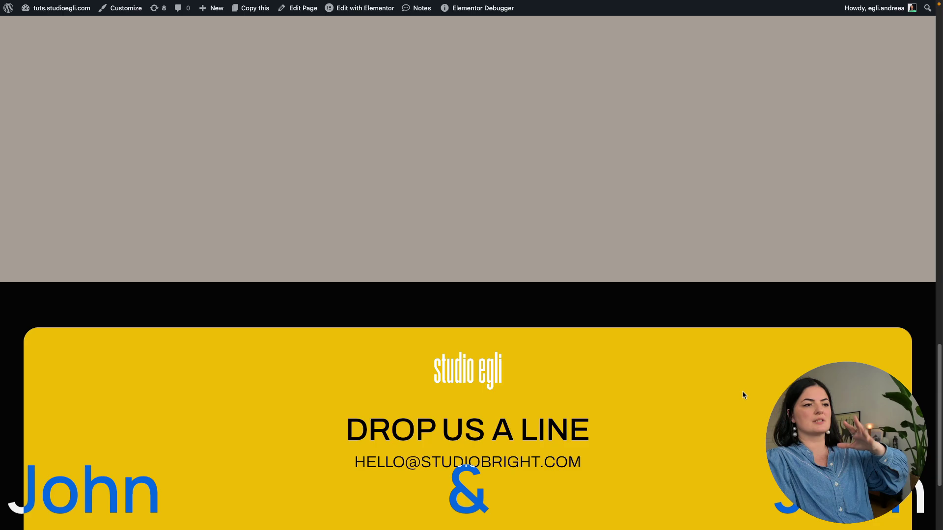
pyautogui.scroll(5, 743, 393)
pyautogui.scroll(10, 744, 396)
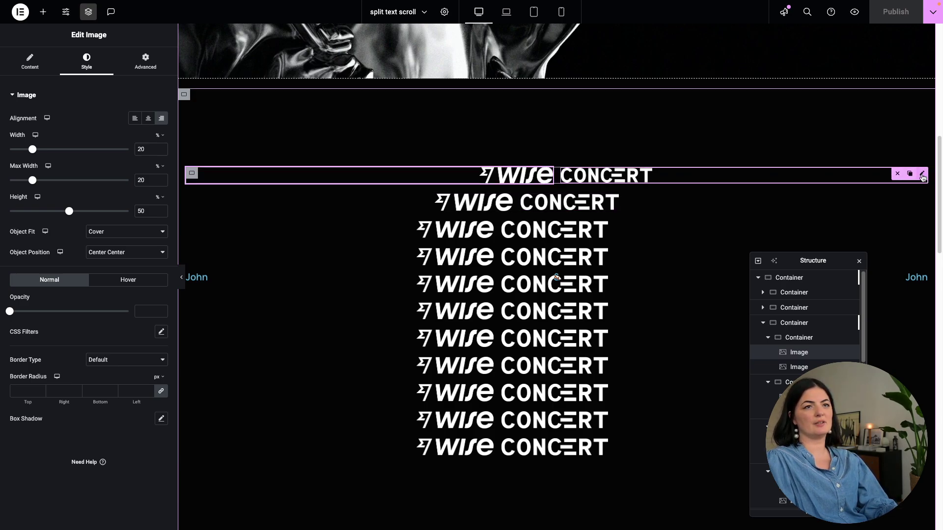
# Give the second row's Wise logo a custom 50% width, publish, and preview the live page
pyautogui.click(922, 175)
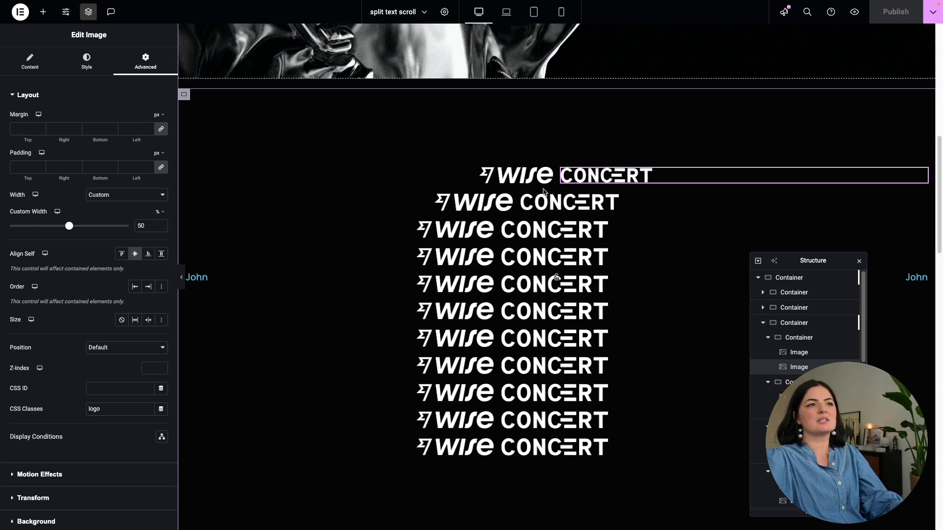
pyautogui.click(508, 200)
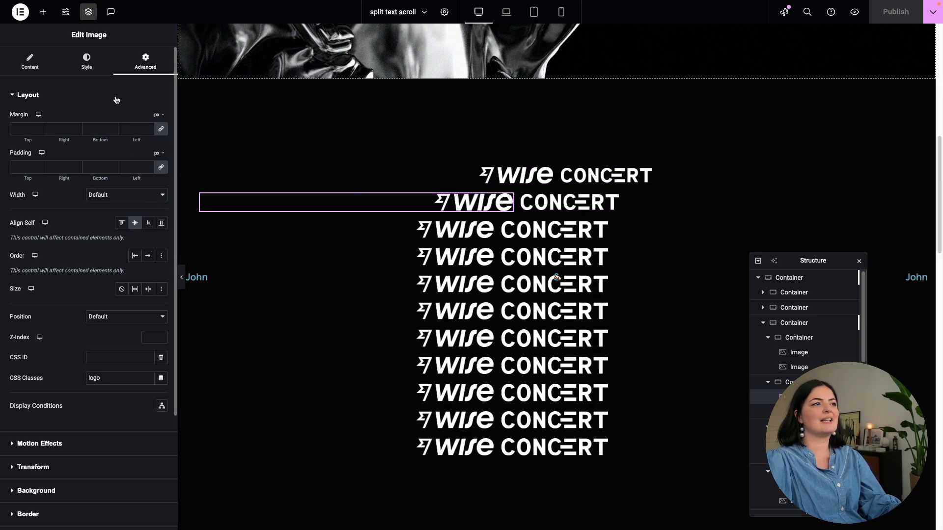
pyautogui.click(118, 195)
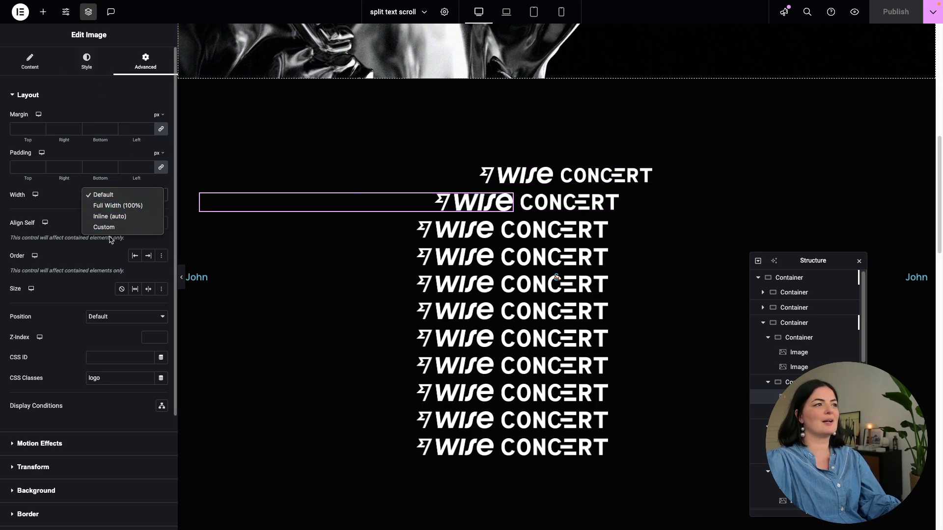
pyautogui.click(125, 227)
pyautogui.click(148, 226)
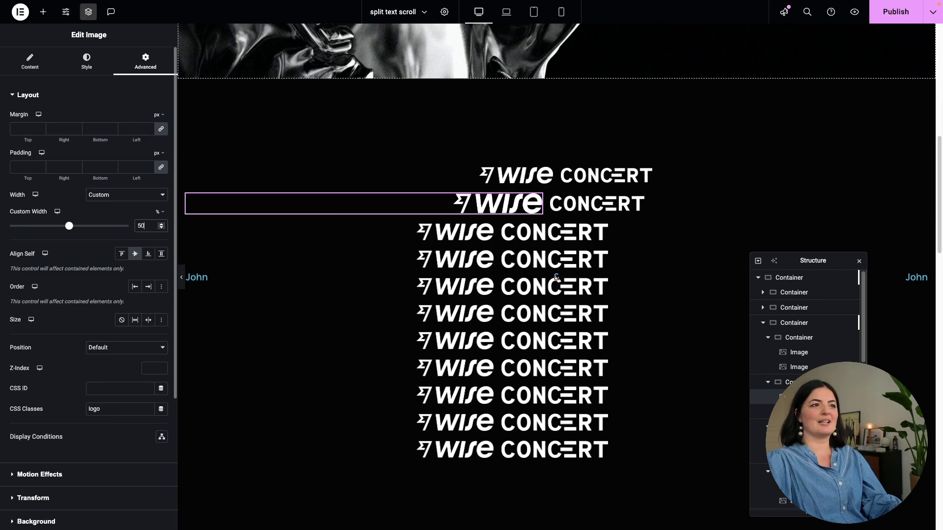
pyautogui.click(872, 16)
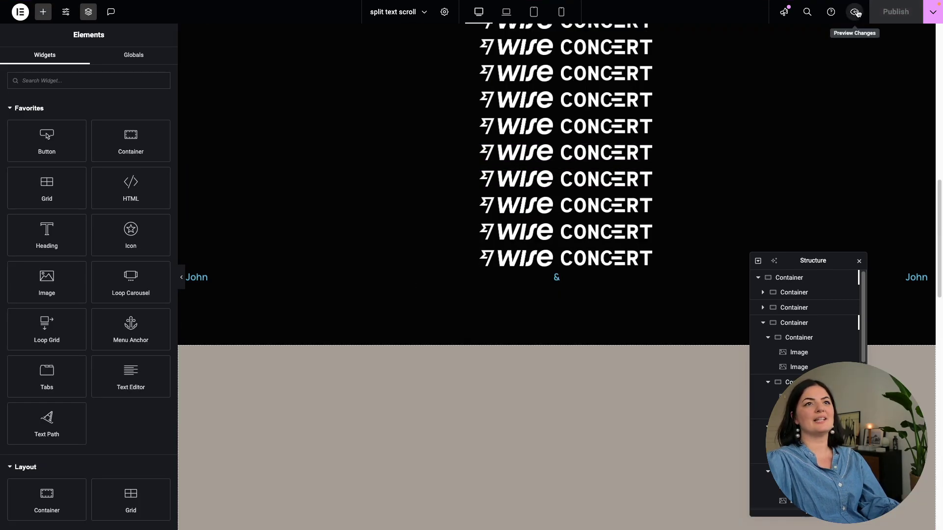
pyautogui.click(855, 12)
# Scroll the live page through the splitting WISE CONCERT rows, then return to the split text scroll editor
pyautogui.scroll(-5, 853, 345)
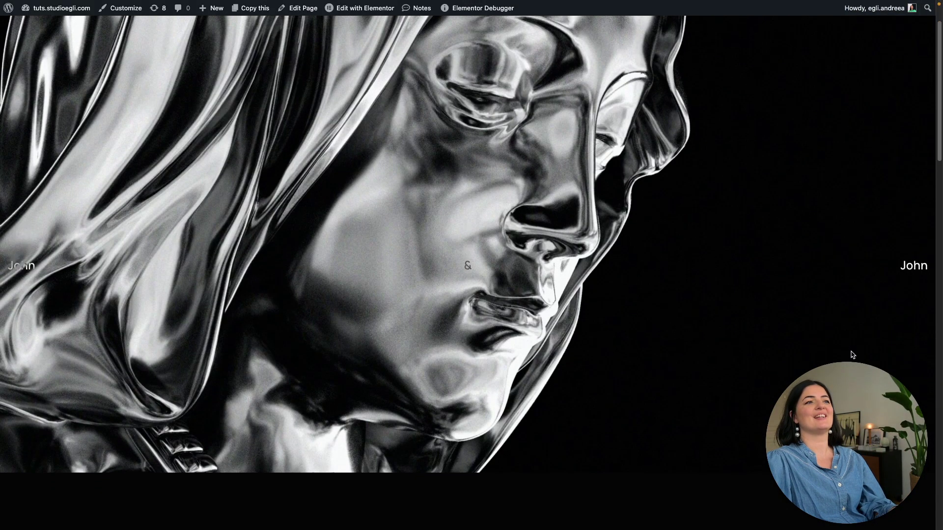
pyautogui.scroll(-3, 850, 358)
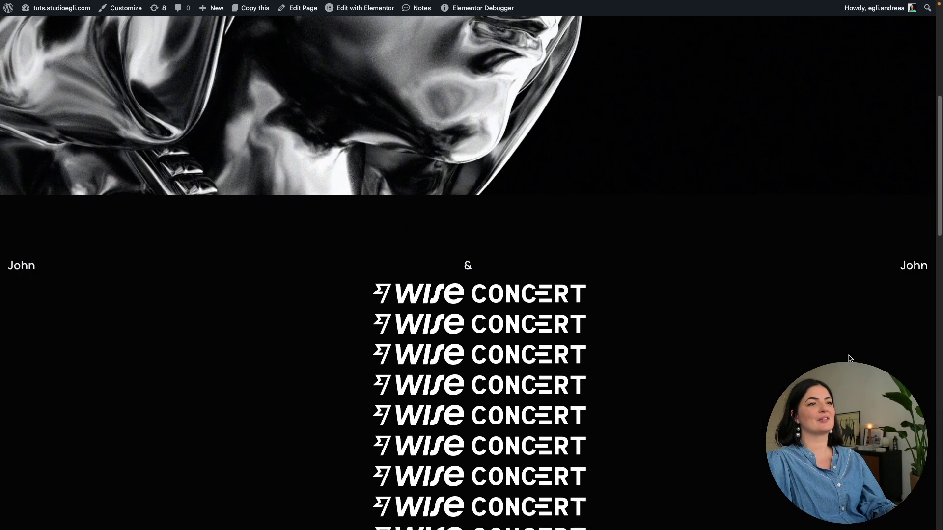
pyautogui.scroll(-3, 851, 359)
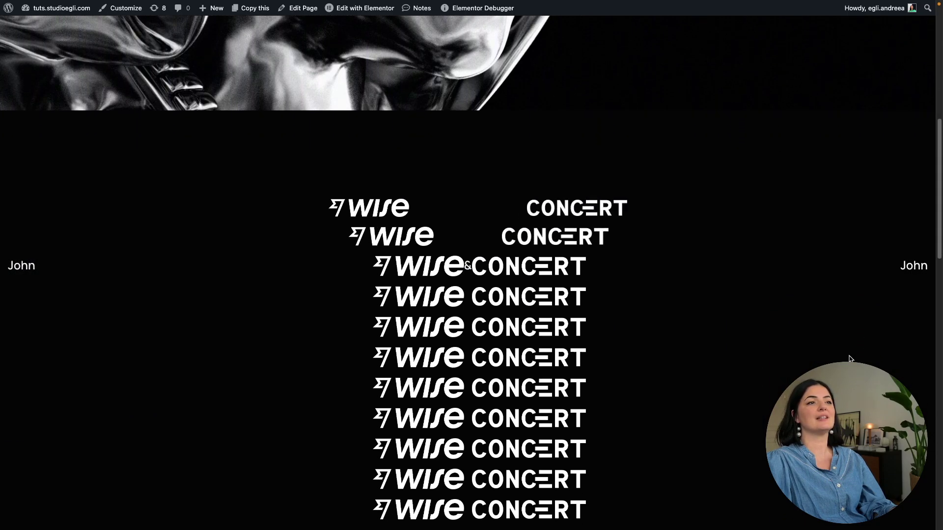
pyautogui.scroll(-4, 851, 359)
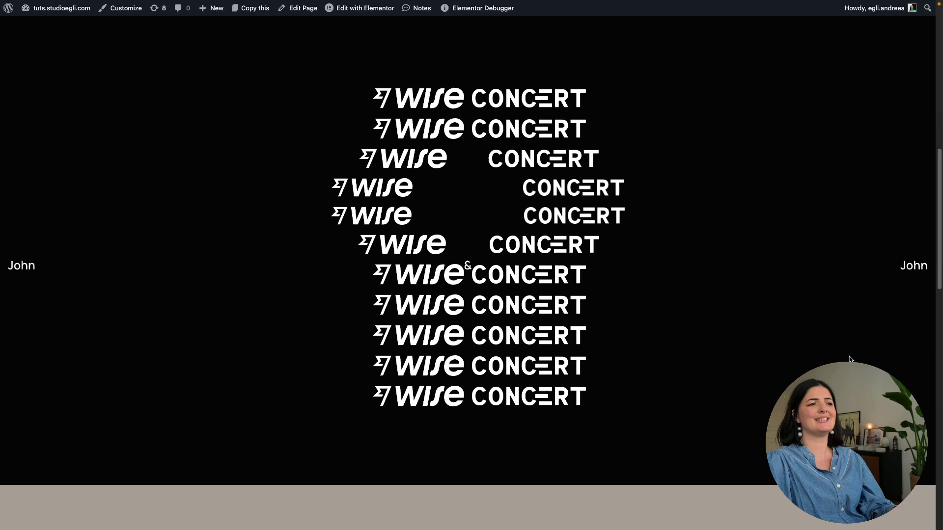
pyautogui.scroll(-5, 851, 359)
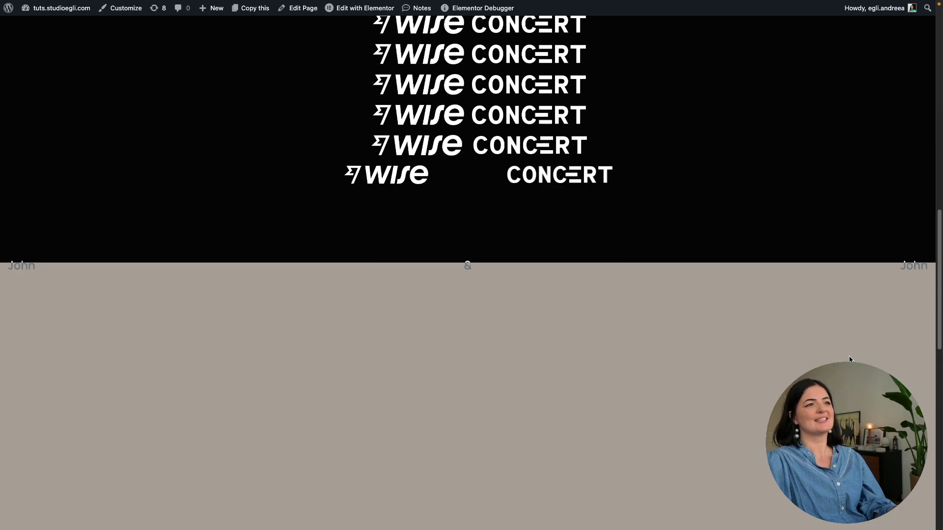
pyautogui.scroll(-6, 852, 359)
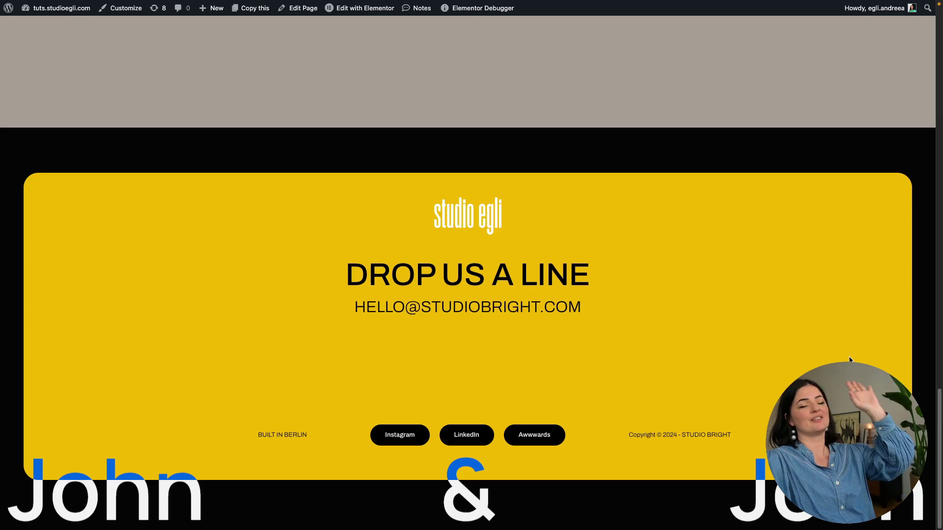
pyautogui.scroll(10, 851, 359)
pyautogui.scroll(2, 851, 359)
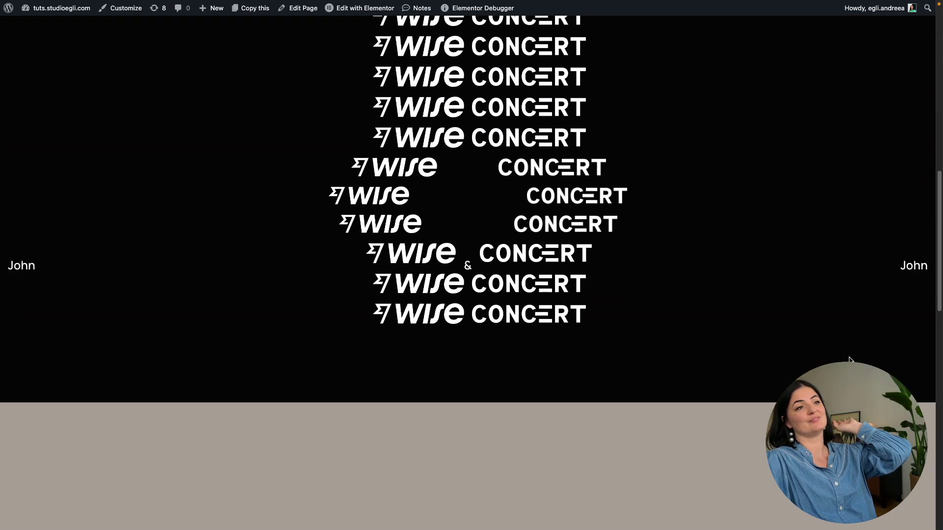
pyautogui.scroll(-1, 851, 359)
pyautogui.moveTo(2, 329)
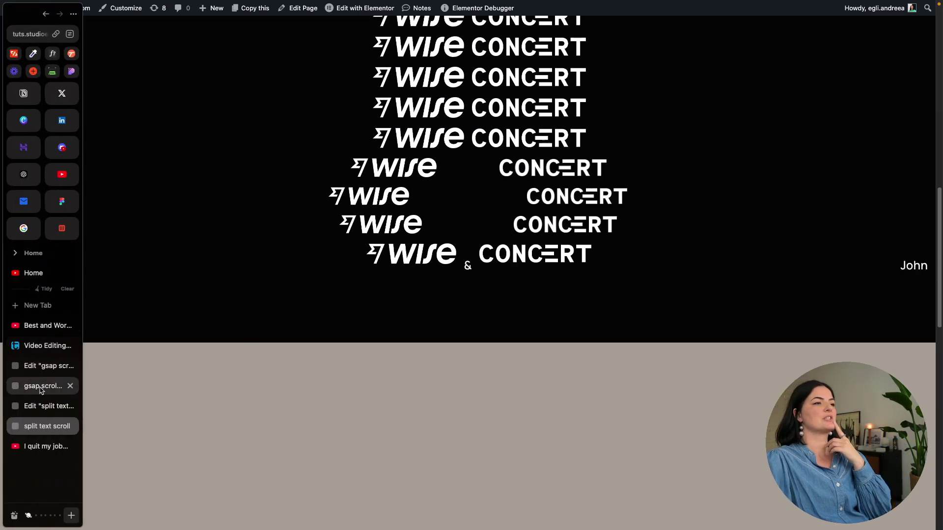
pyautogui.click(39, 409)
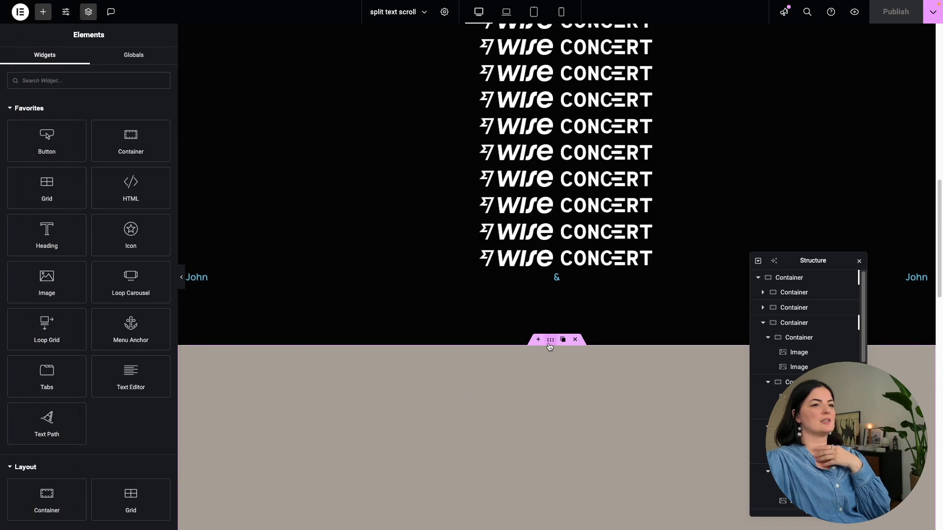
# Change the spacer section's background from sand to yellow, save with Ctrl+S, and preview live
pyautogui.click(549, 347)
pyautogui.click(85, 61)
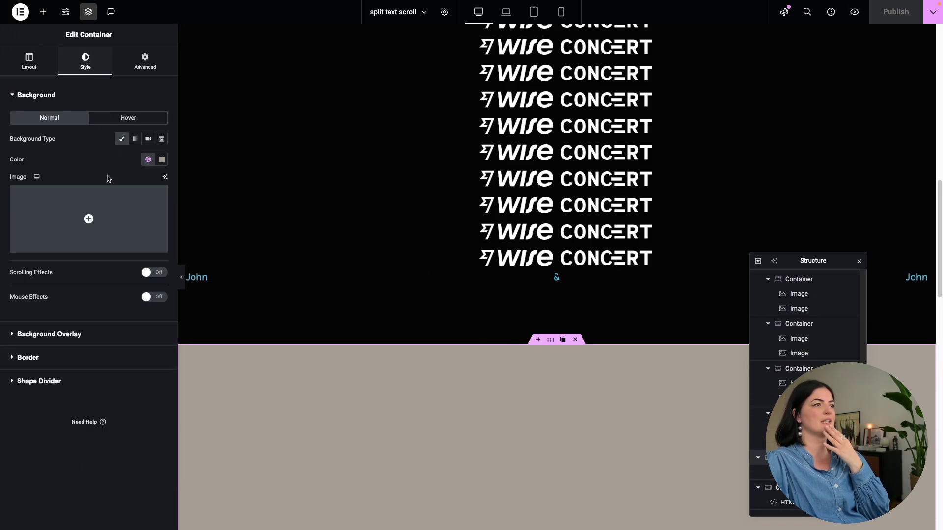
pyautogui.hotkey('ctrl', 'z')
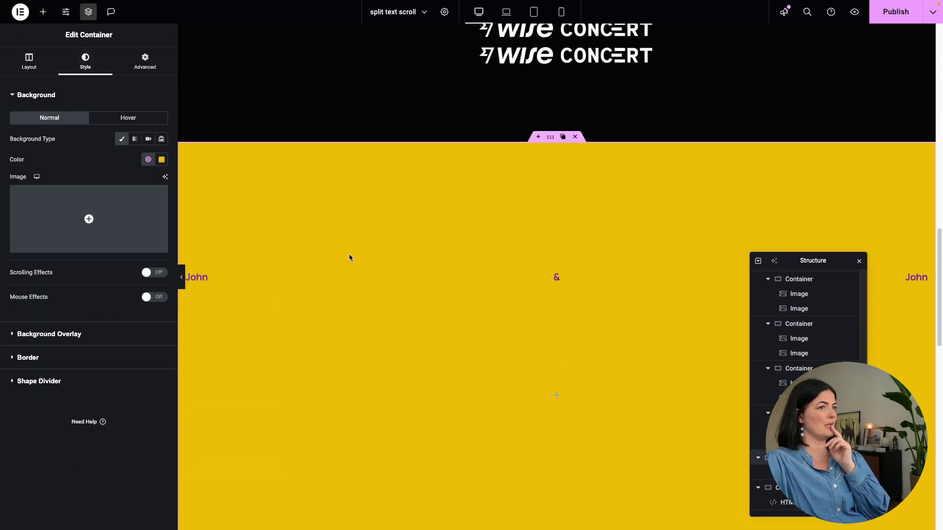
pyautogui.hotkey('ctrl', 's')
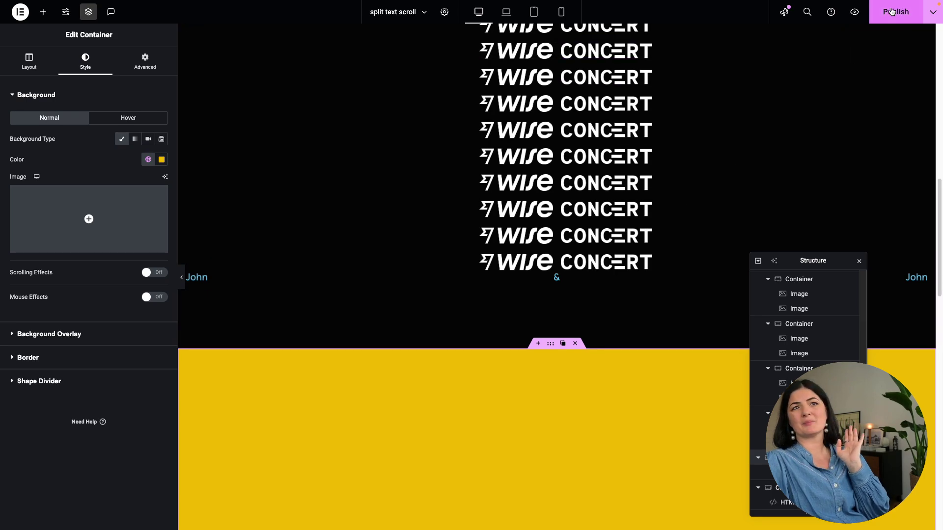
pyautogui.click(856, 12)
pyautogui.scroll(-5, 899, 349)
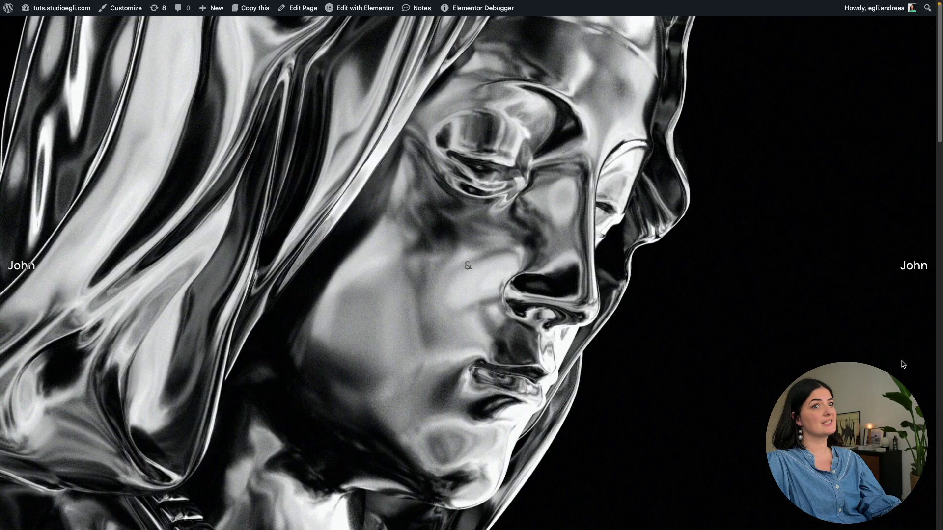
pyautogui.scroll(-7, 904, 364)
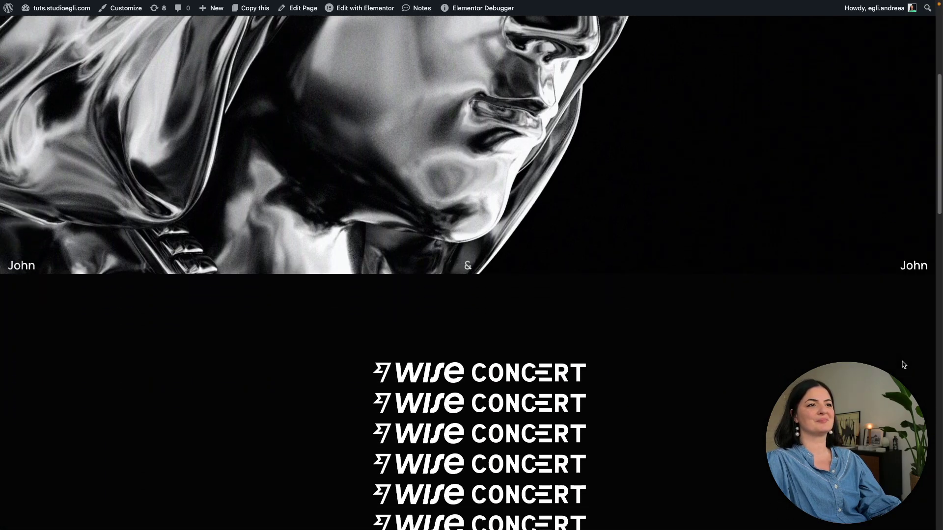
pyautogui.scroll(-6, 903, 364)
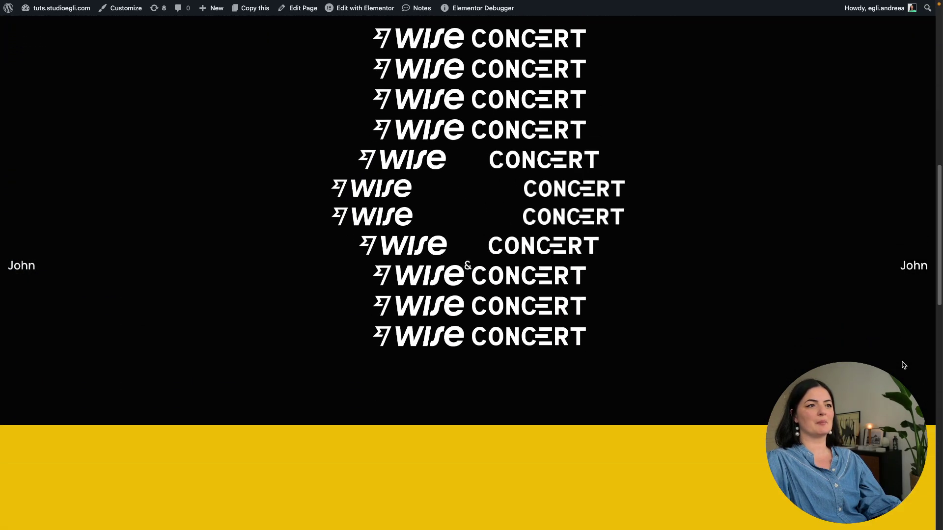
pyautogui.scroll(-6, 902, 364)
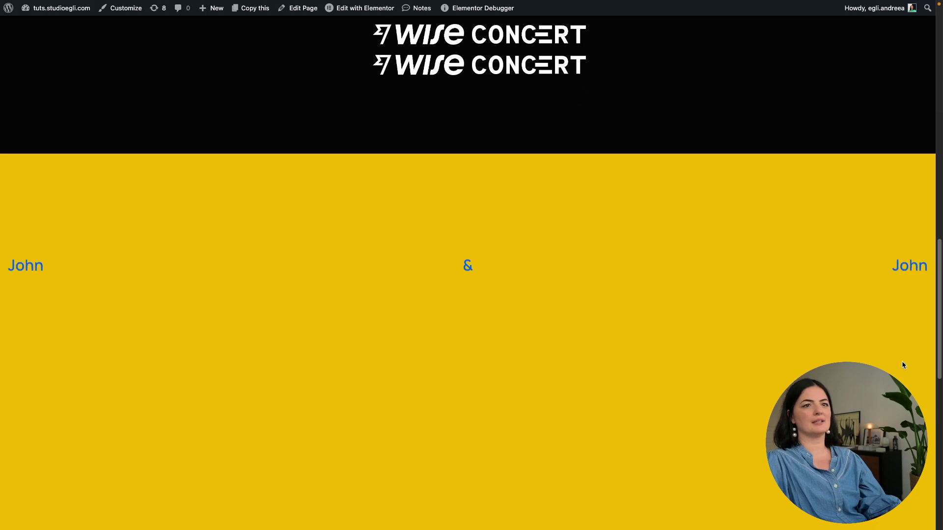
pyautogui.scroll(-5, 901, 362)
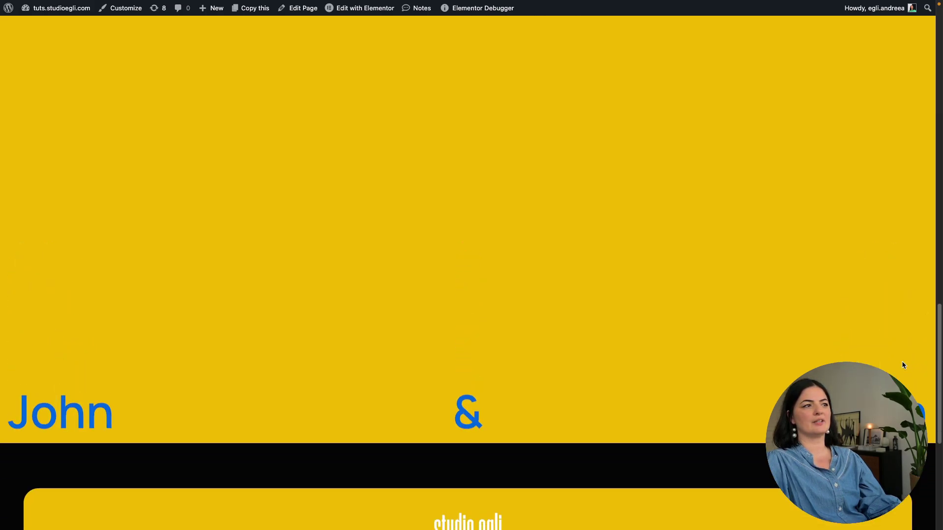
pyautogui.scroll(-5, 903, 364)
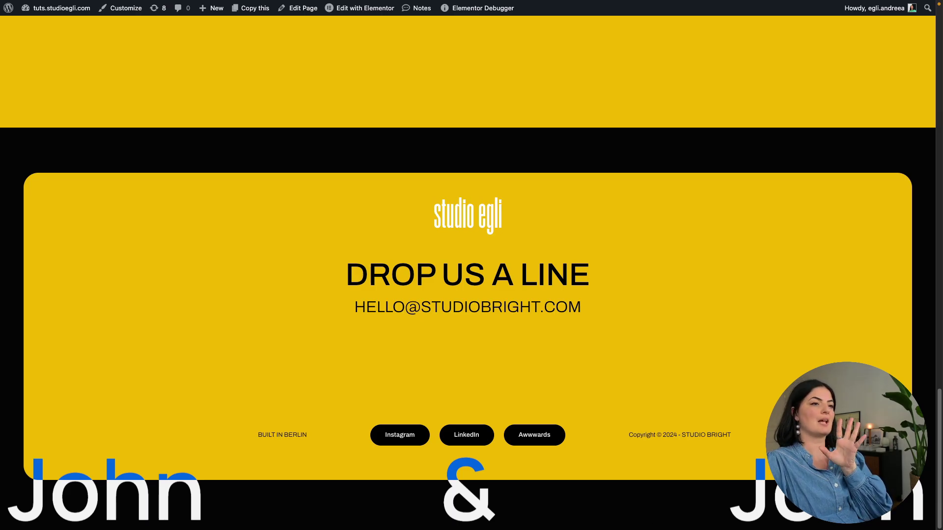
pyautogui.scroll(10, 779, 389)
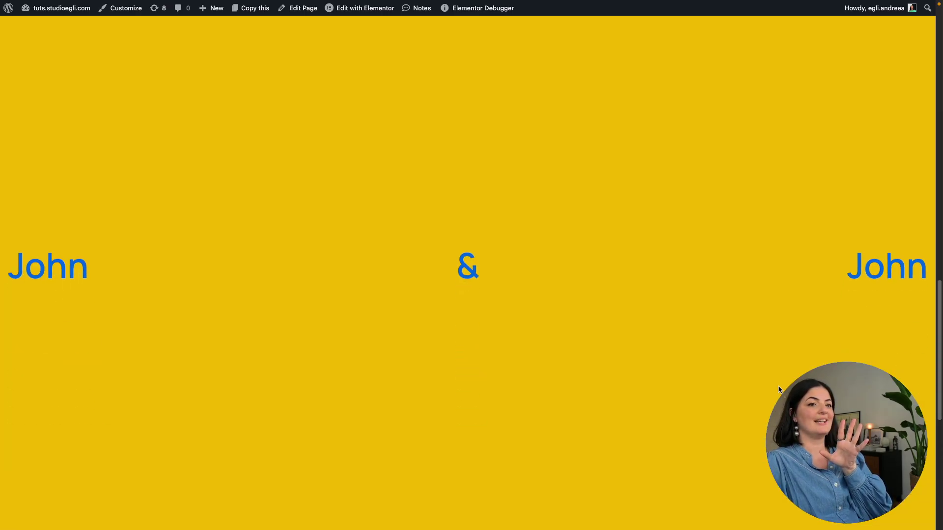
pyautogui.scroll(10, 778, 389)
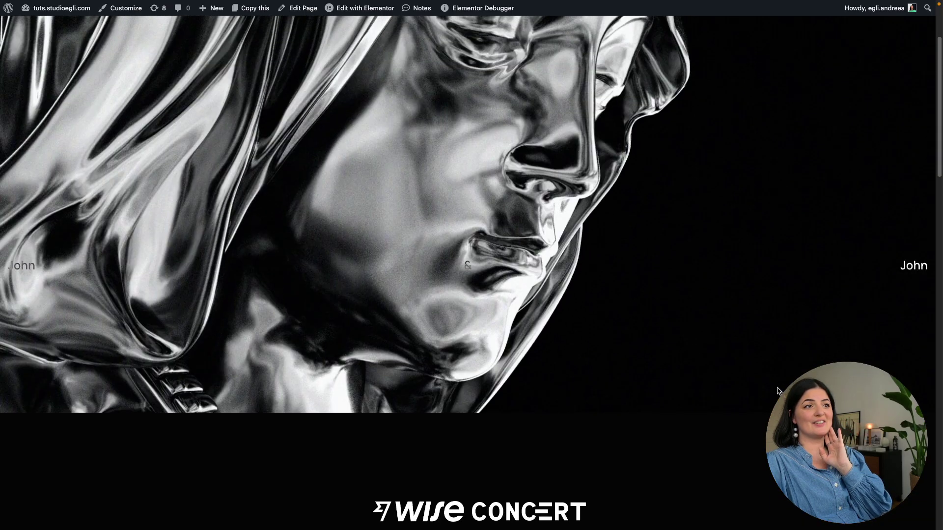